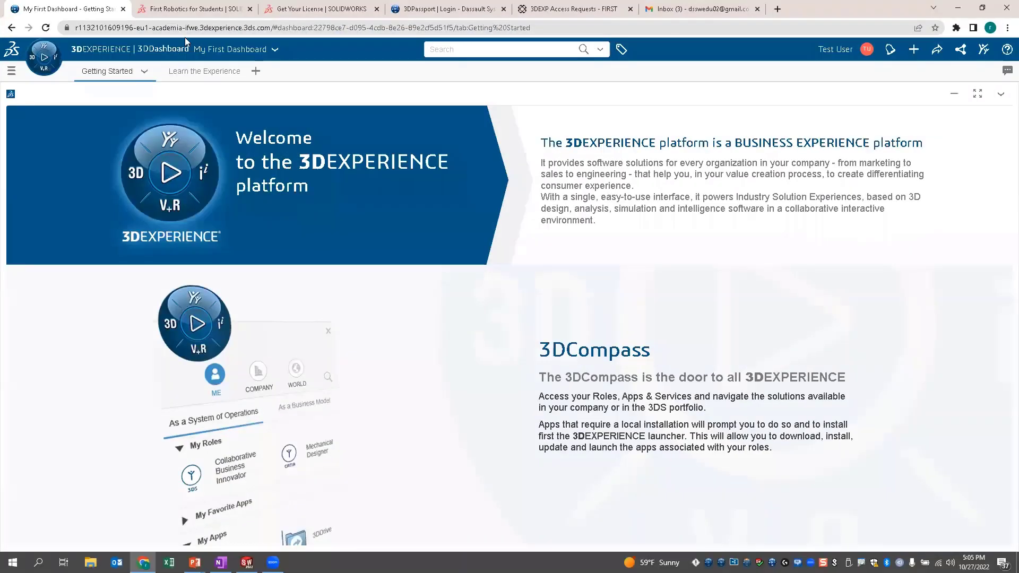
Switch to the 'First Robotics for Students' tab showing the SOLIDWORKS FIRST sponsorship page
{"action": "left_click", "coordinate": [205, 9]}
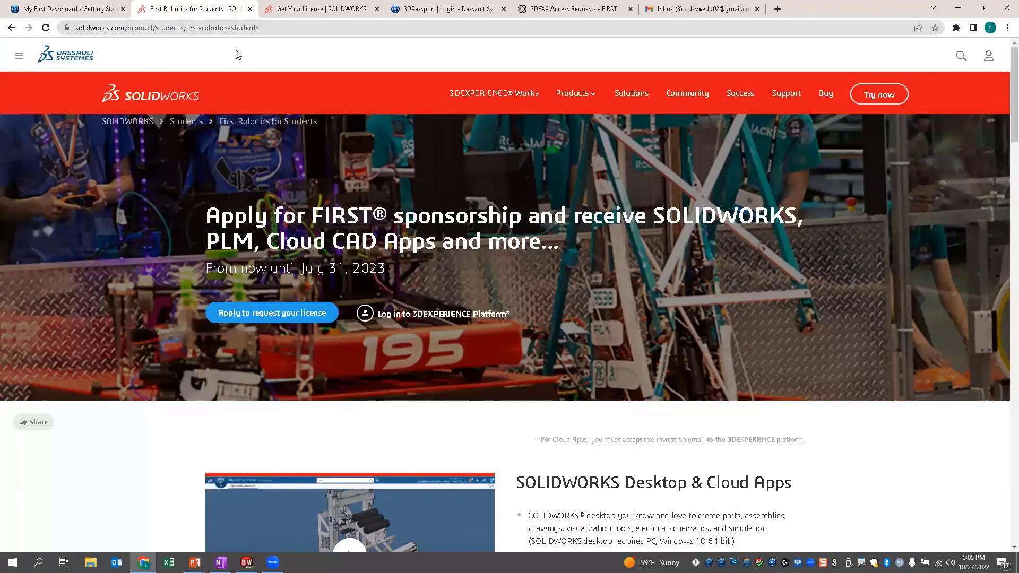
Load the shortened address solidworks.com/first
{"action": "left_click_drag", "start_coordinate": [268, 29], "coordinate": [128, 30]}
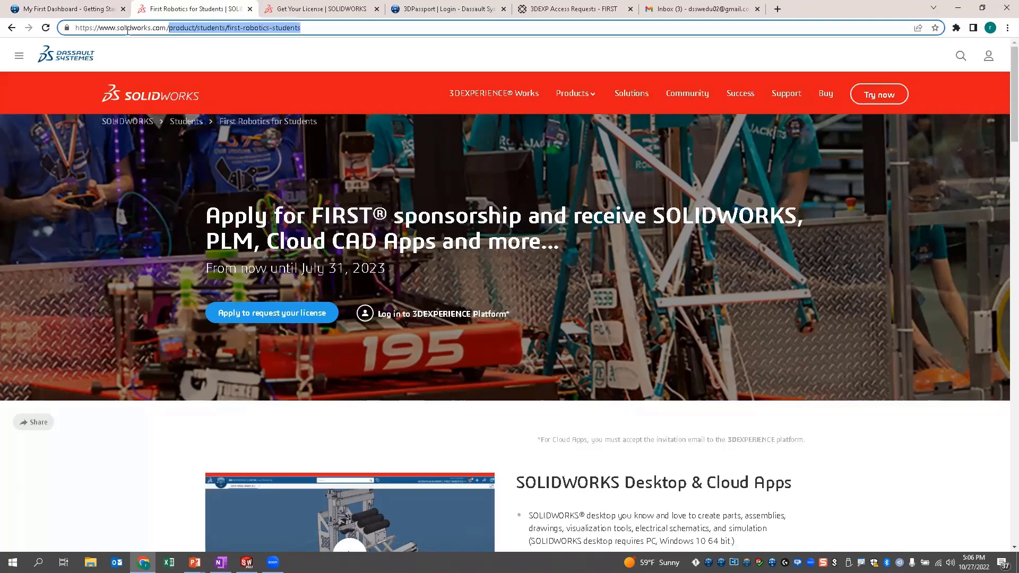
{"action": "type", "text": "first"}
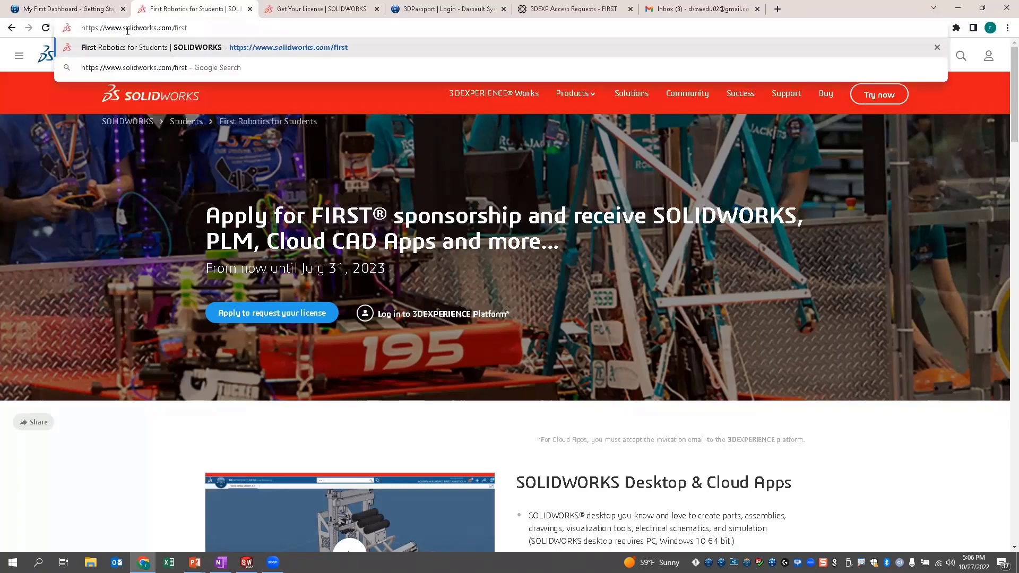
{"action": "key", "text": "Return"}
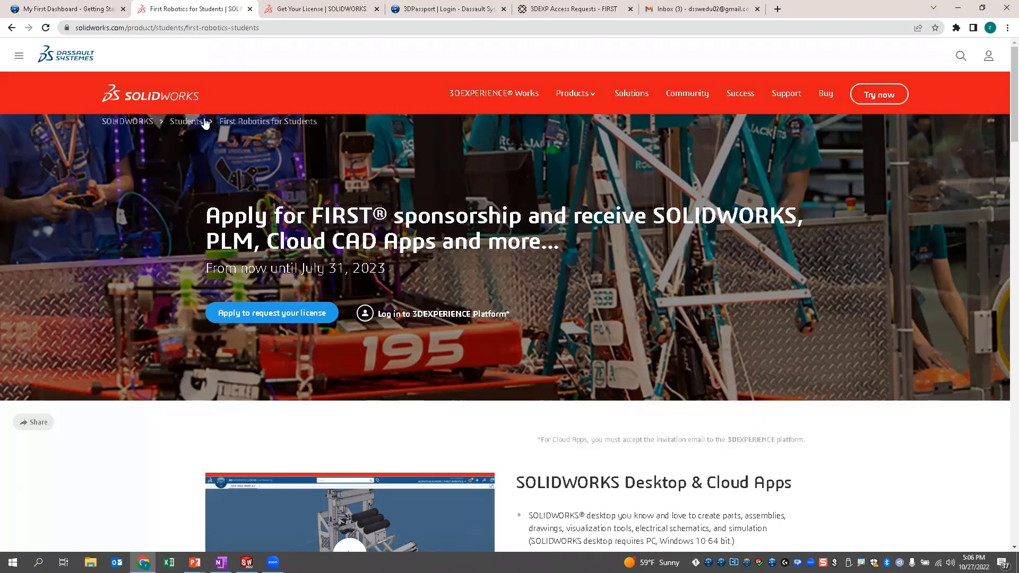
Review the Request SOLIDWORKS steps, then switch to the 3DPassport registration page
{"action": "scroll", "coordinate": [238, 199], "scroll_direction": "down", "scroll_amount": 1}
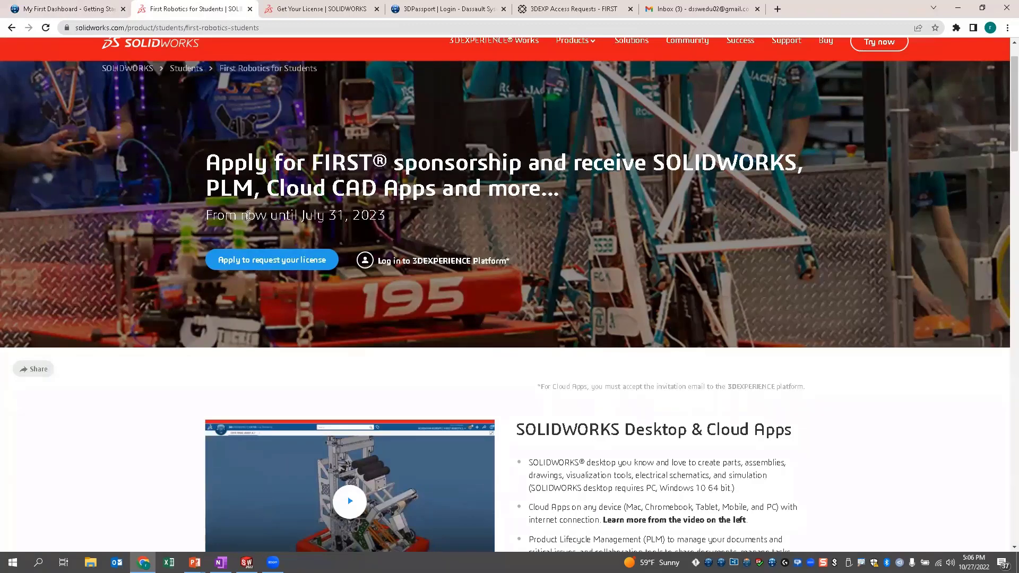
{"action": "scroll", "coordinate": [271, 282], "scroll_direction": "down", "scroll_amount": 7}
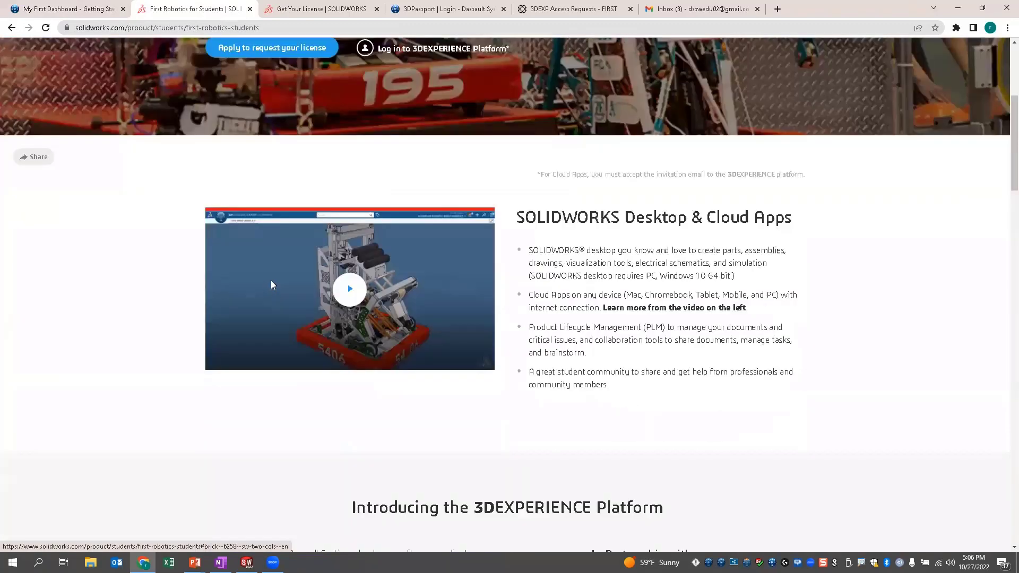
{"action": "scroll", "coordinate": [272, 284], "scroll_direction": "down", "scroll_amount": 9}
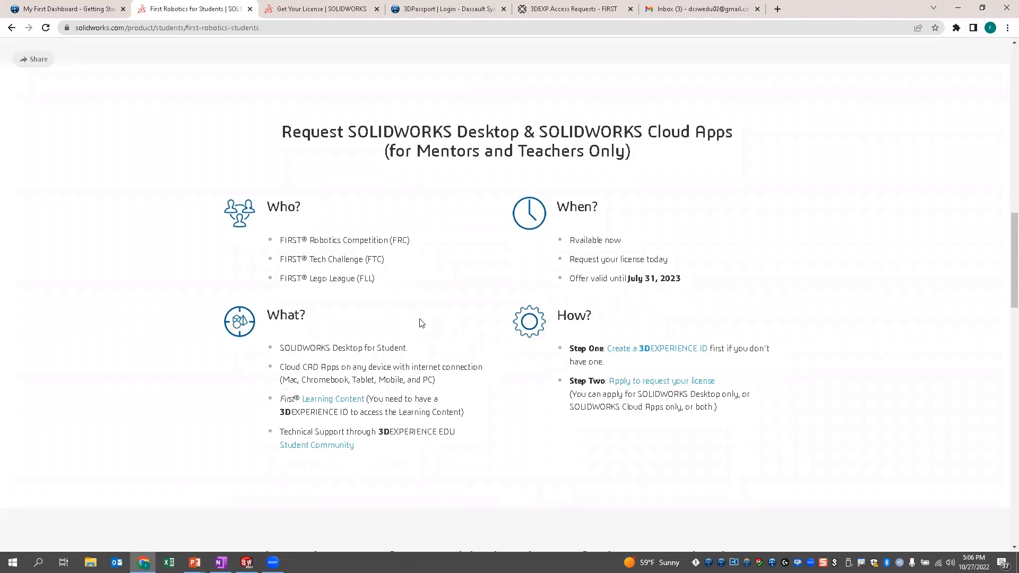
{"action": "left_click", "coordinate": [442, 11]}
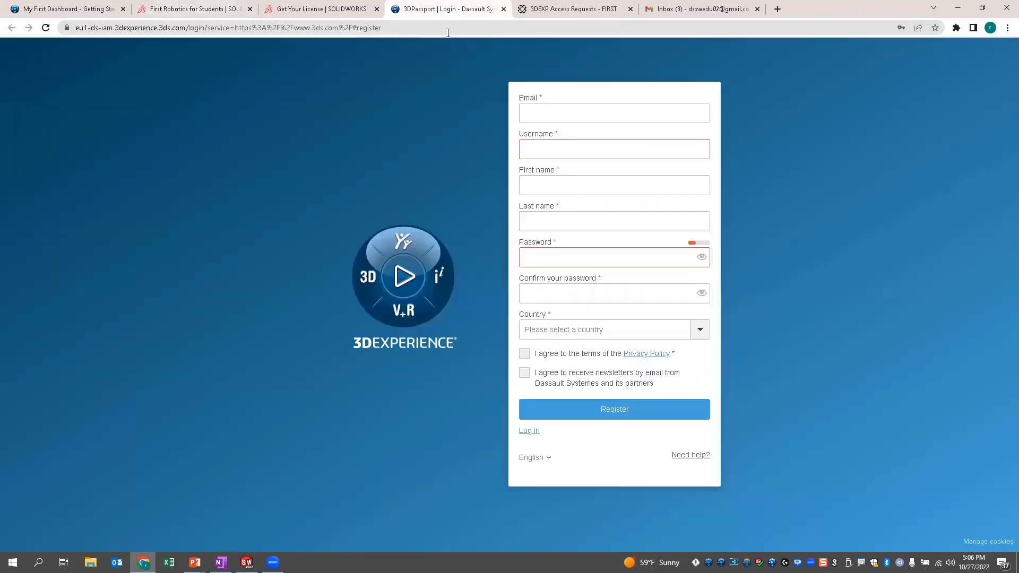
Put the cursor in the Email field of the 3DEXPERIENCE ID registration form
{"action": "left_click", "coordinate": [533, 109]}
In Gmail, read the Dassault Systèmes Invitation email and the 3DPassport email-verification message
{"action": "left_click", "coordinate": [710, 10]}
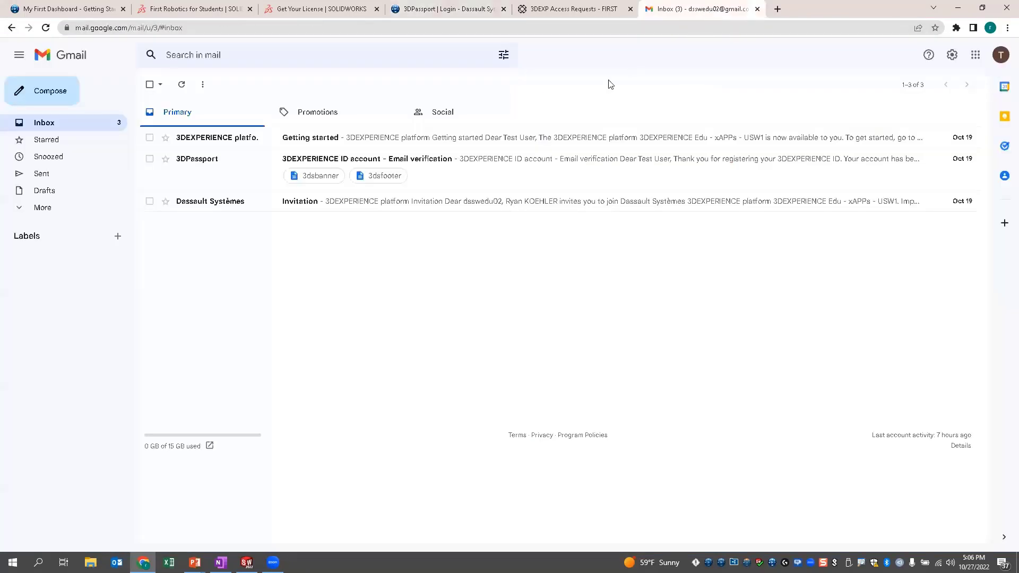
{"action": "left_click", "coordinate": [203, 209]}
{"action": "key", "text": "alt+Left"}
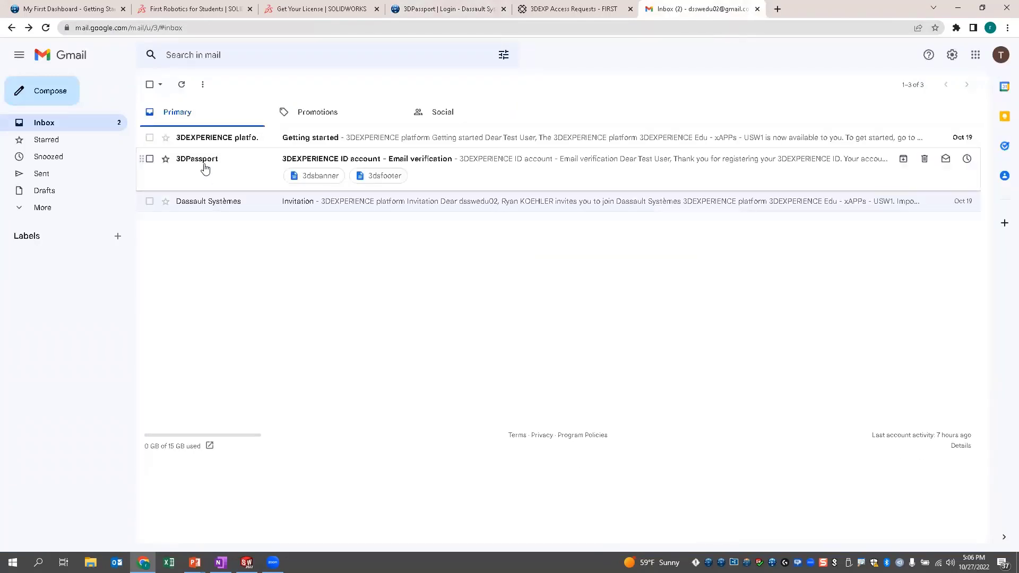
{"action": "left_click", "coordinate": [205, 167]}
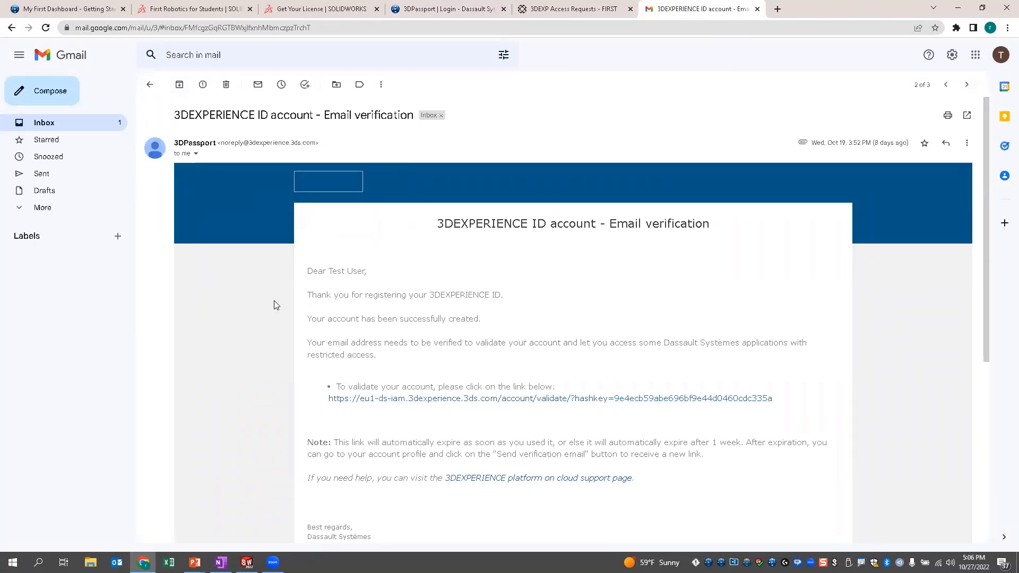
{"action": "key", "text": "alt+Left"}
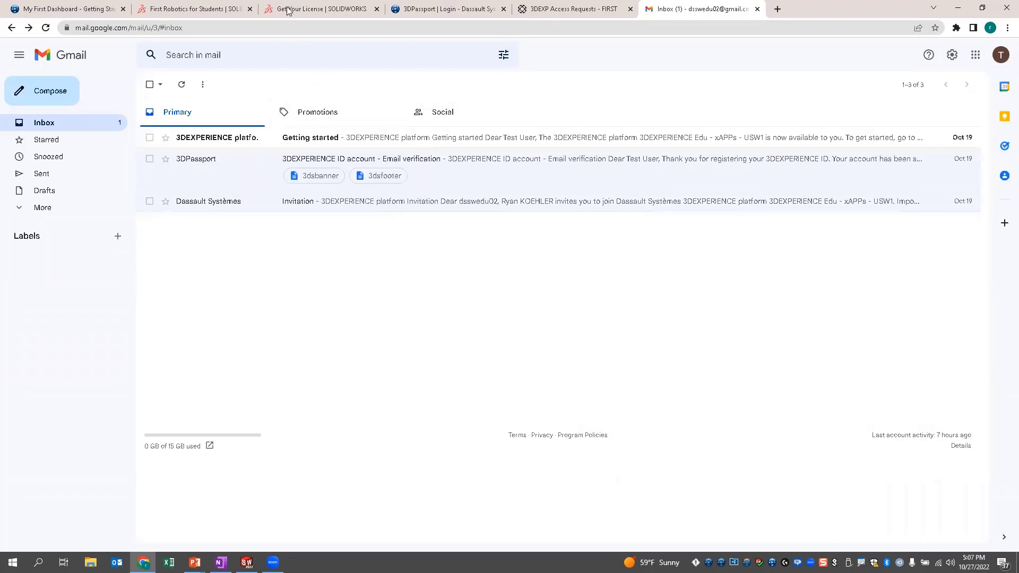
From the First Robotics request section, open the Get Your License application page
{"action": "left_click", "coordinate": [480, 11]}
{"action": "left_click", "coordinate": [350, 14]}
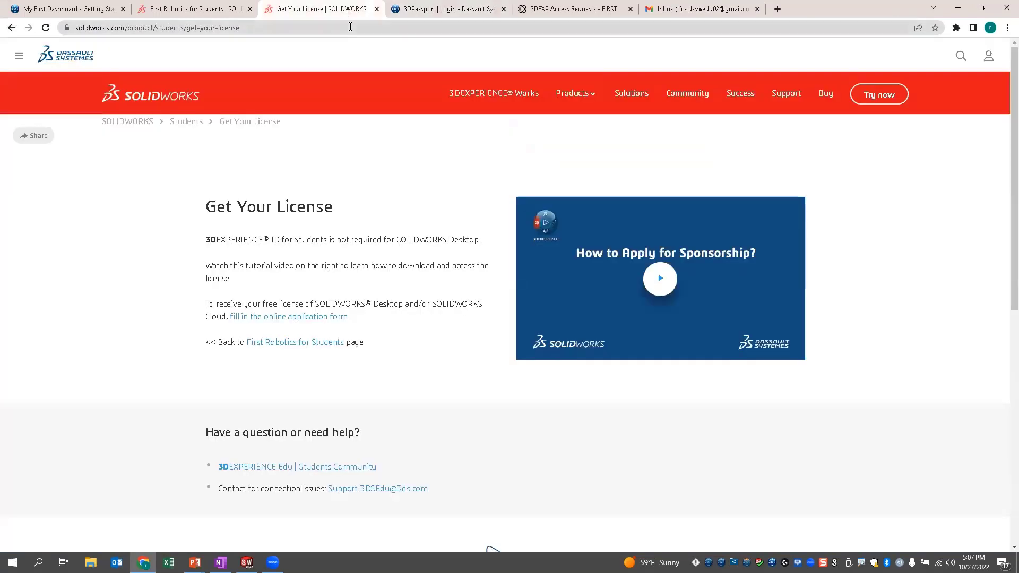
{"action": "left_click", "coordinate": [205, 11]}
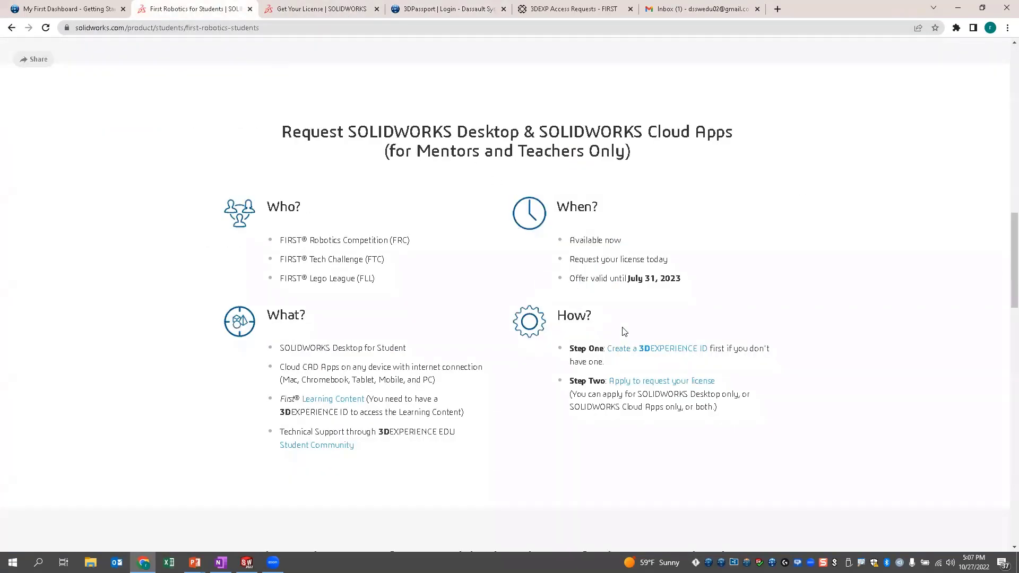
{"action": "left_click", "coordinate": [646, 382]}
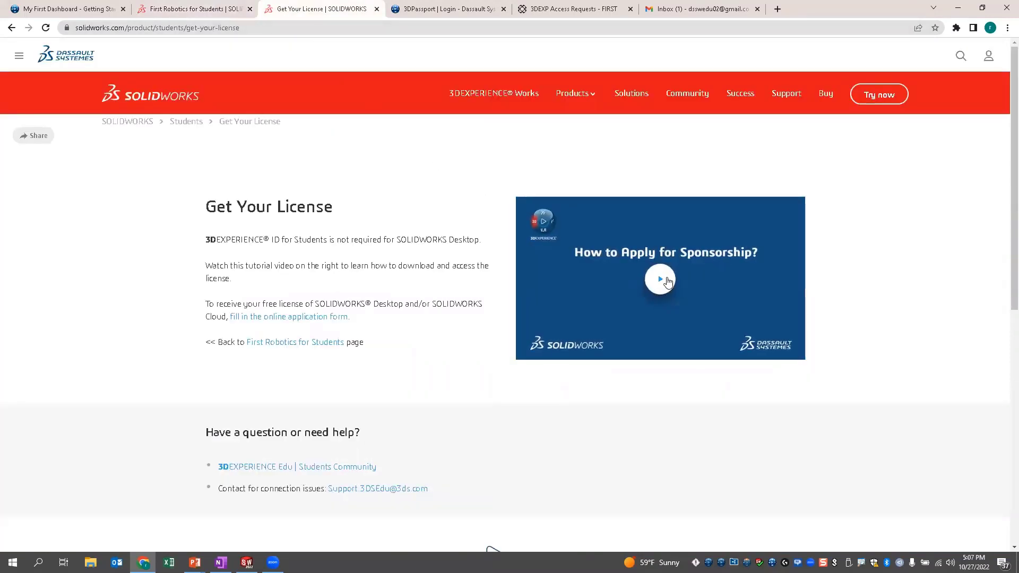
Play the sponsorship tutorial, pause it at 0:26 on the five-step overview, and view it full screen
{"action": "left_click", "coordinate": [663, 281]}
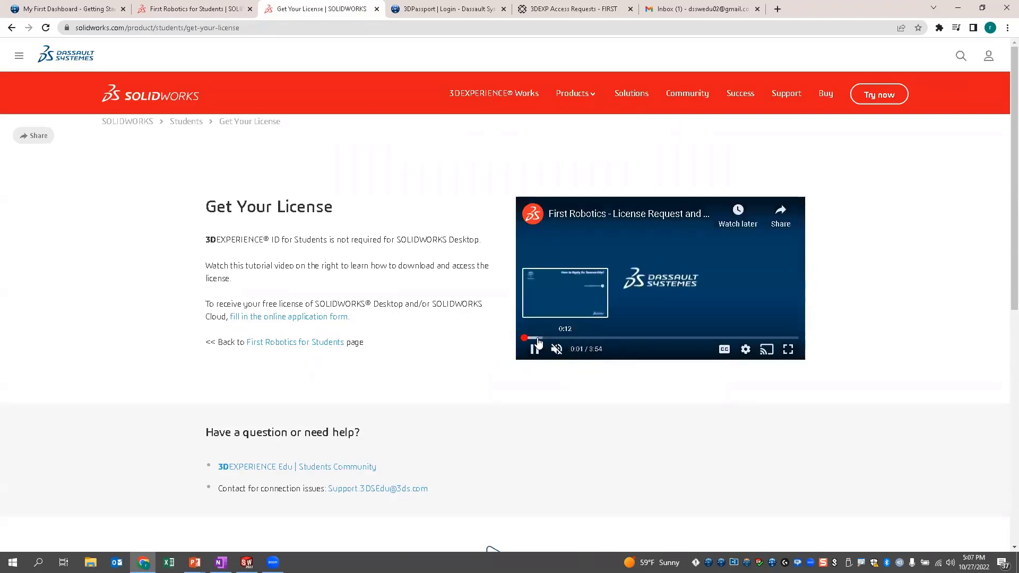
{"action": "left_click", "coordinate": [539, 339]}
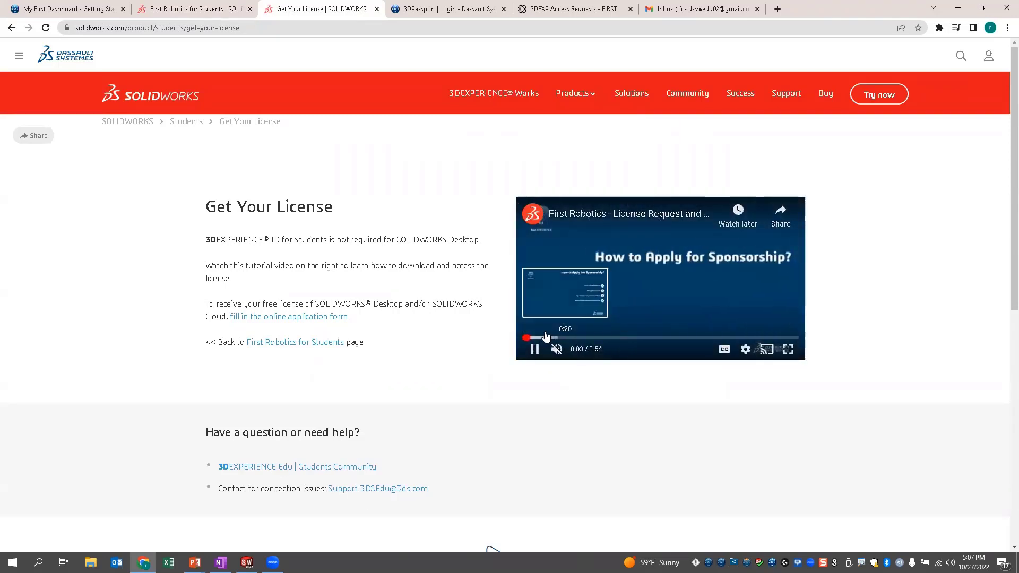
{"action": "left_click", "coordinate": [554, 338]}
{"action": "left_click", "coordinate": [535, 351]}
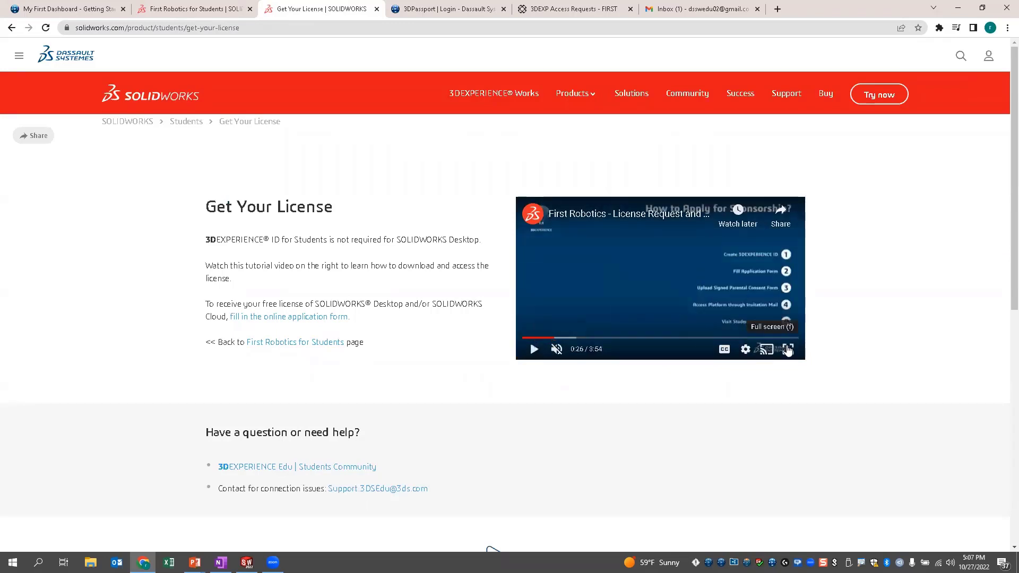
{"action": "left_click", "coordinate": [788, 349]}
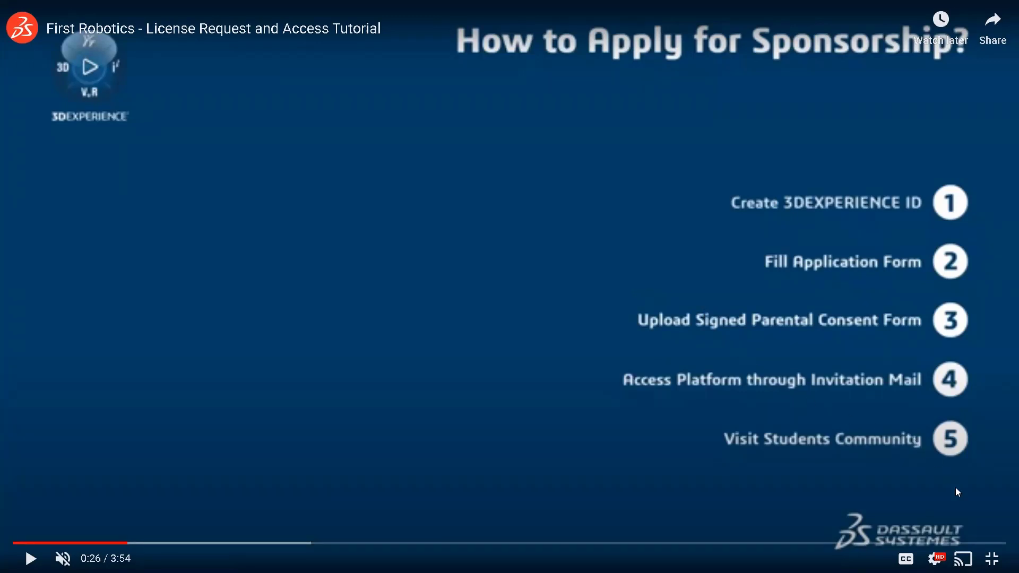
{"action": "left_click", "coordinate": [992, 559]}
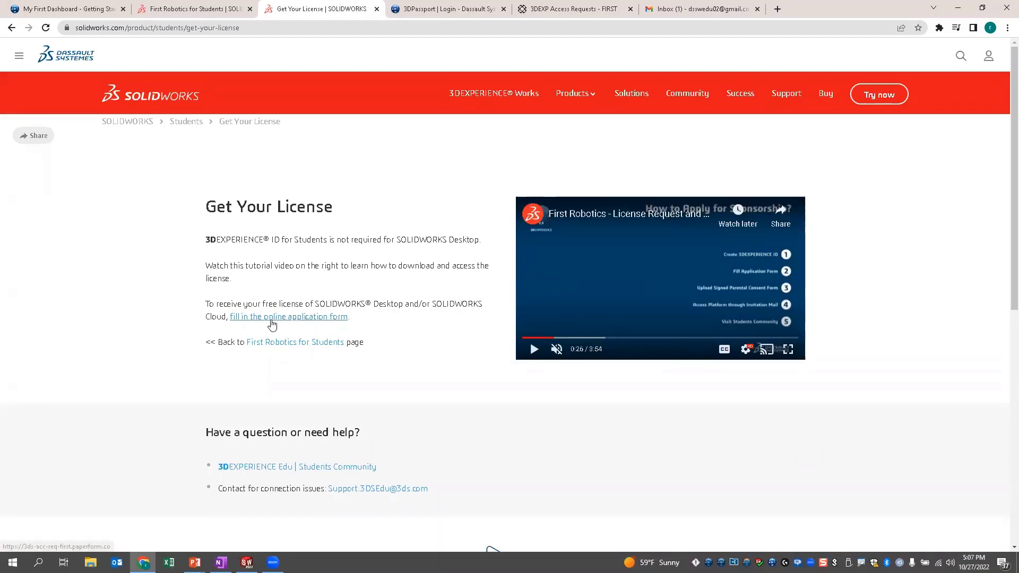
{"action": "scroll", "coordinate": [307, 318], "scroll_direction": "down", "scroll_amount": 4}
{"action": "scroll", "coordinate": [307, 313], "scroll_direction": "up", "scroll_amount": 3}
{"action": "scroll", "coordinate": [307, 313], "scroll_direction": "up", "scroll_amount": 1}
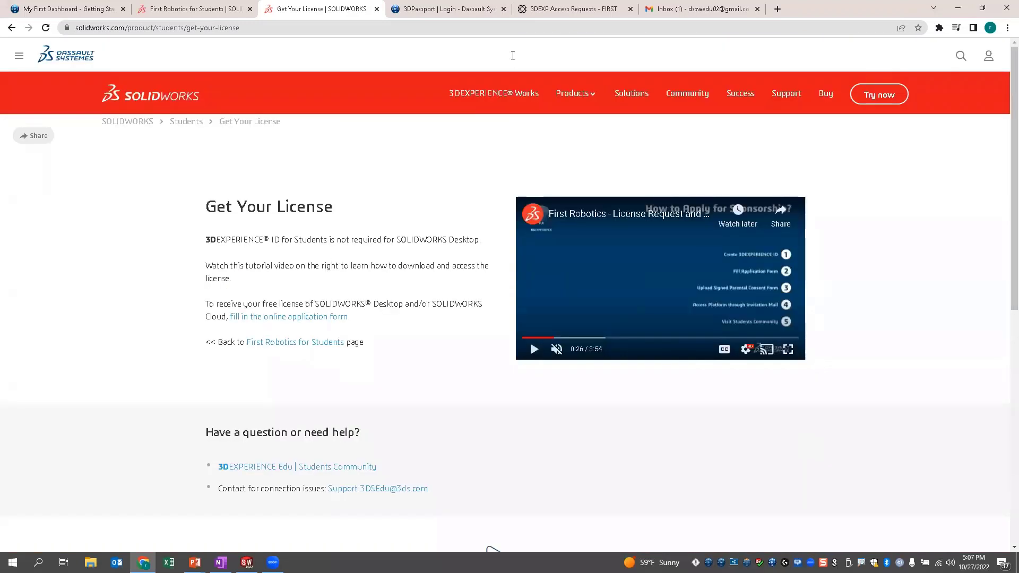
Open the online application form and, with Desktop and Cloud Apps and I Agree selected, advance to Requester information
{"action": "left_click", "coordinate": [566, 14]}
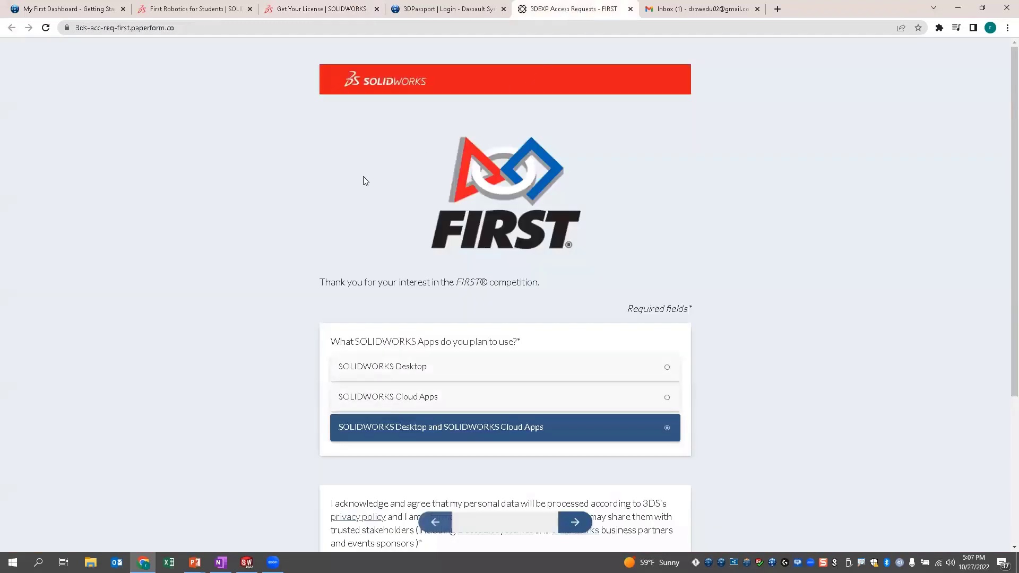
{"action": "scroll", "coordinate": [285, 346], "scroll_direction": "down", "scroll_amount": 2}
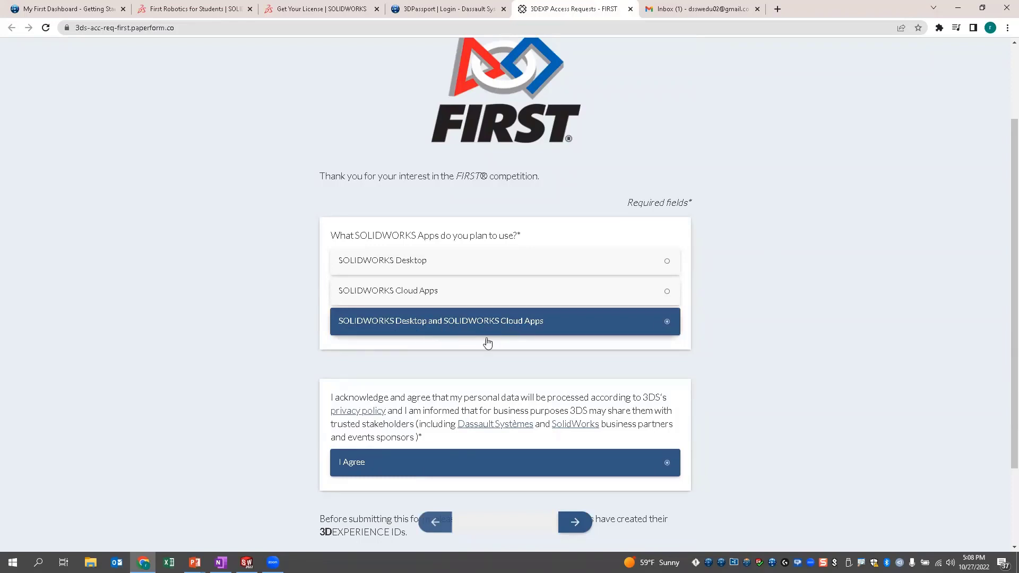
{"action": "left_click", "coordinate": [575, 522]}
Enter the requester's first and last name, e-mail address and its confirmation, and confirm age 18+
{"action": "left_click", "coordinate": [347, 127]}
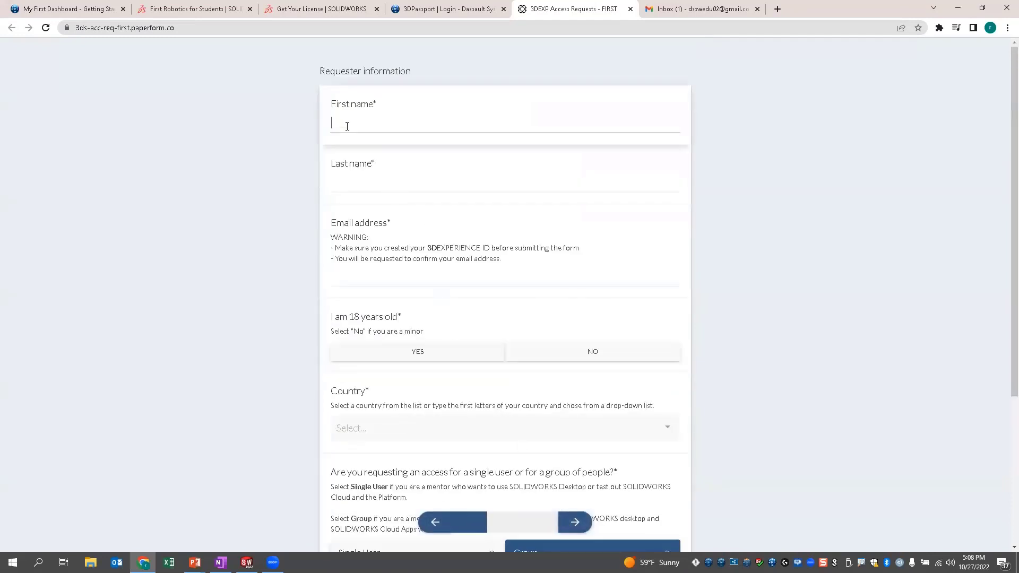
{"action": "key", "text": "Tab"}
{"action": "left_click", "coordinate": [384, 275]}
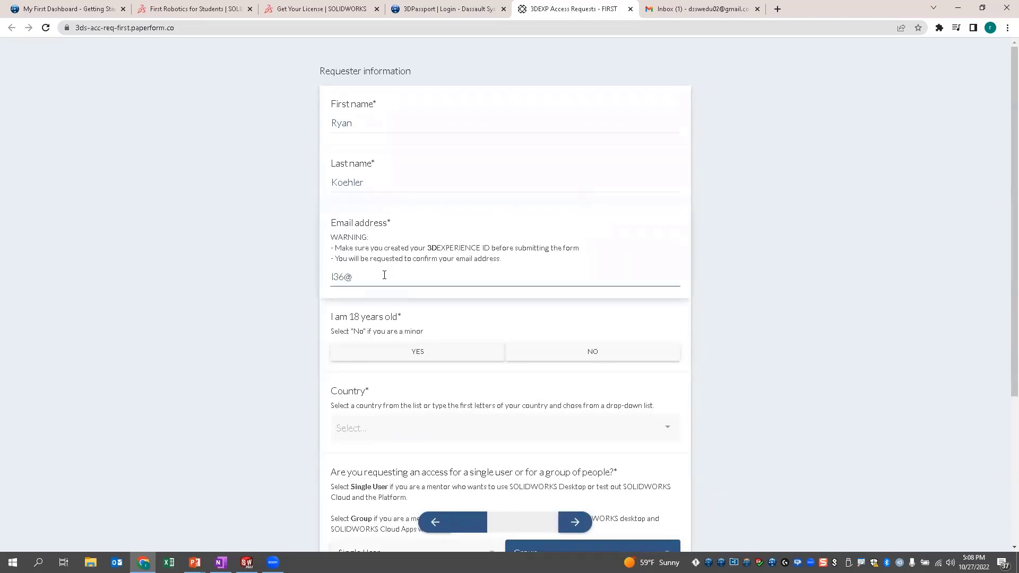
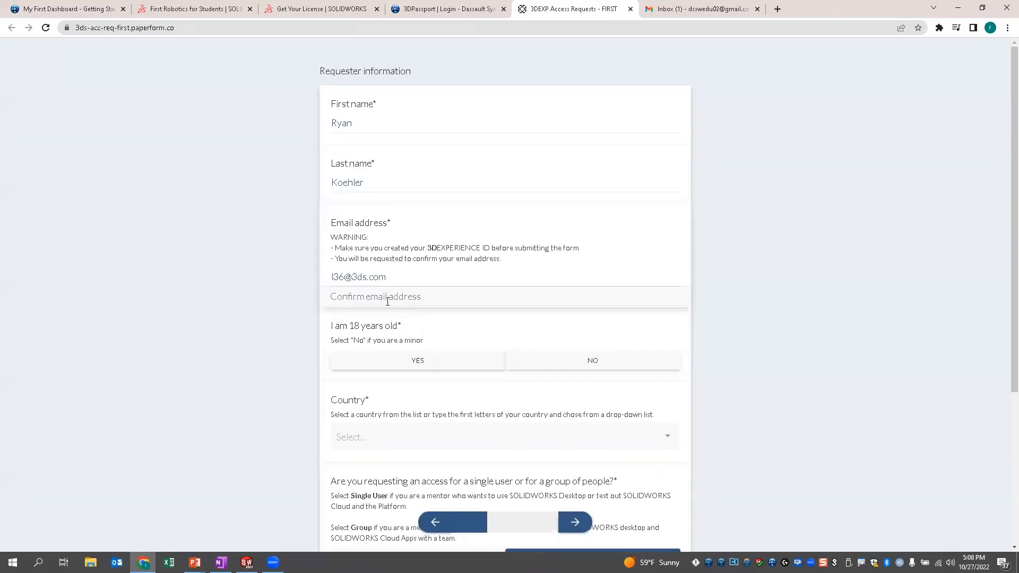
{"action": "left_click", "coordinate": [388, 302]}
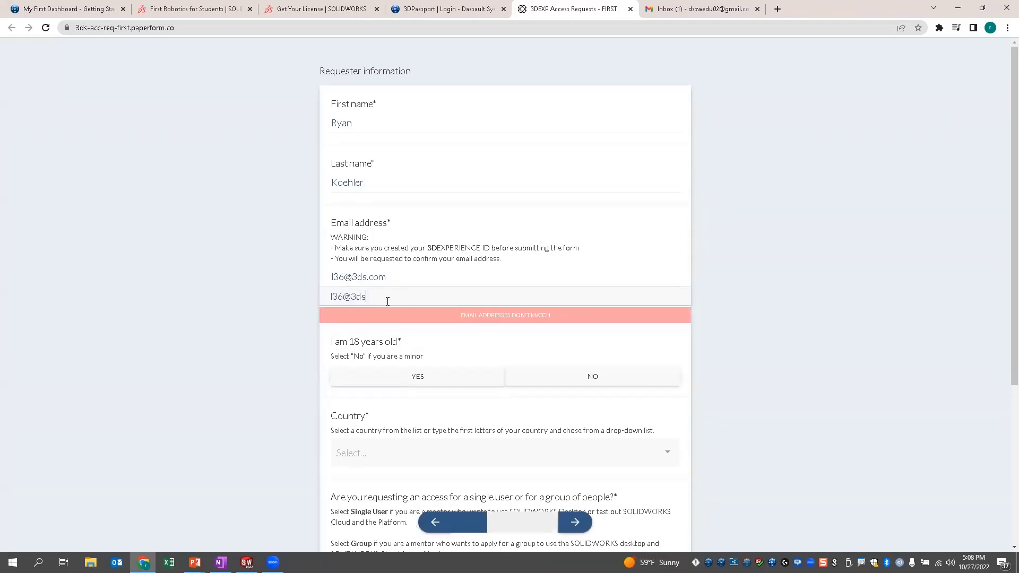
{"action": "left_click", "coordinate": [406, 360]}
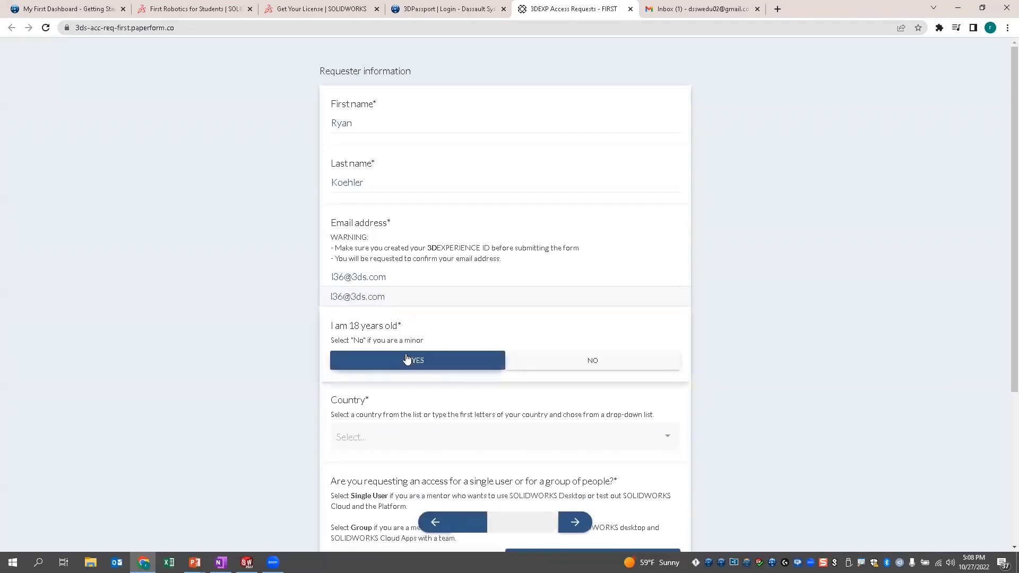
Choose United States as the country and FIRST Robotics Competition as the challenge
{"action": "scroll", "coordinate": [352, 340], "scroll_direction": "down", "scroll_amount": 3}
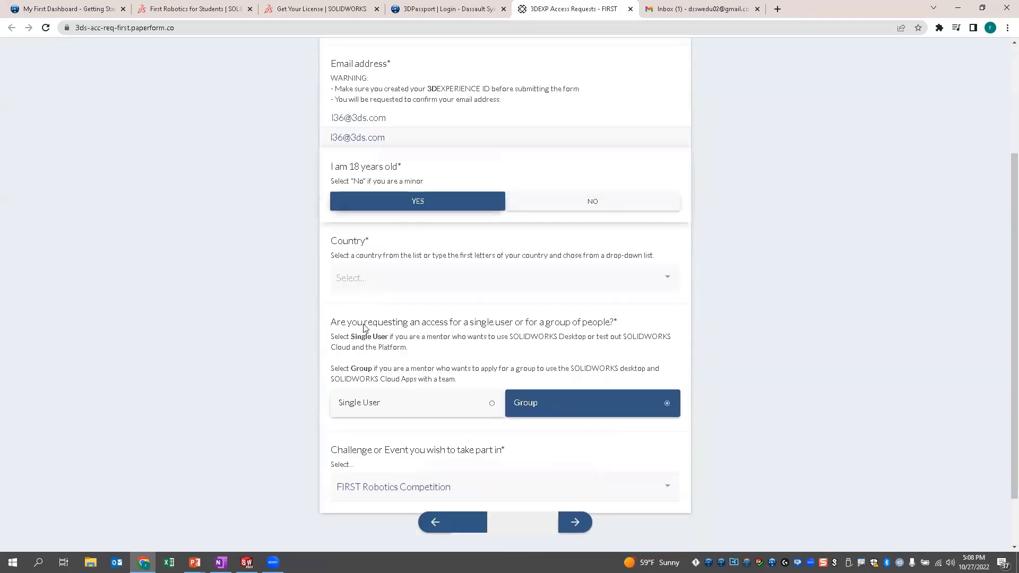
{"action": "left_click", "coordinate": [374, 280]}
{"action": "type", "text": "u"}
{"action": "scroll", "coordinate": [379, 322], "scroll_direction": "down", "scroll_amount": 5}
{"action": "scroll", "coordinate": [378, 329], "scroll_direction": "down", "scroll_amount": 15}
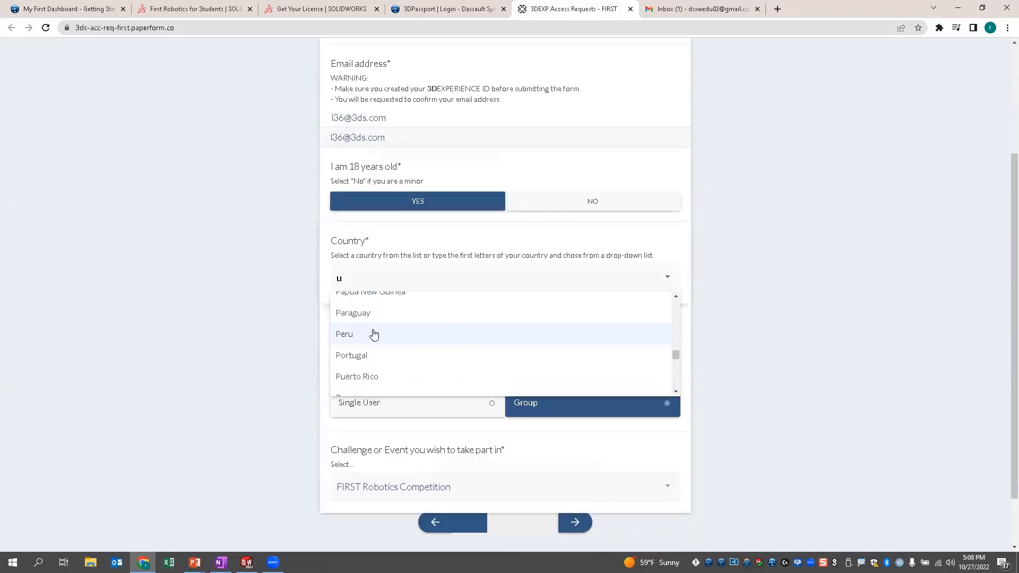
{"action": "scroll", "coordinate": [375, 340], "scroll_direction": "down", "scroll_amount": 5}
{"action": "scroll", "coordinate": [374, 348], "scroll_direction": "up", "scroll_amount": 2}
{"action": "left_click", "coordinate": [374, 345]}
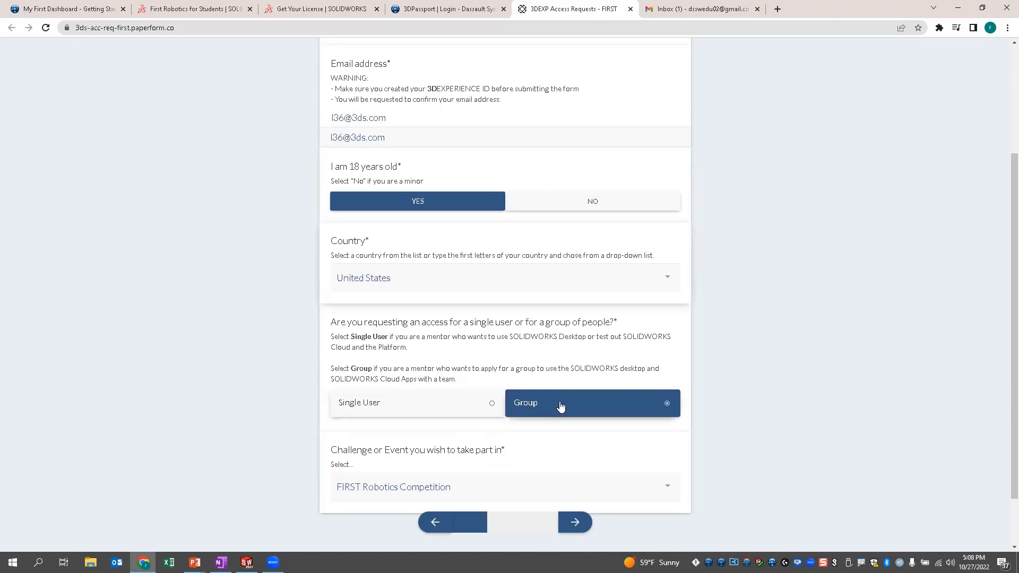
{"action": "left_click", "coordinate": [426, 487]}
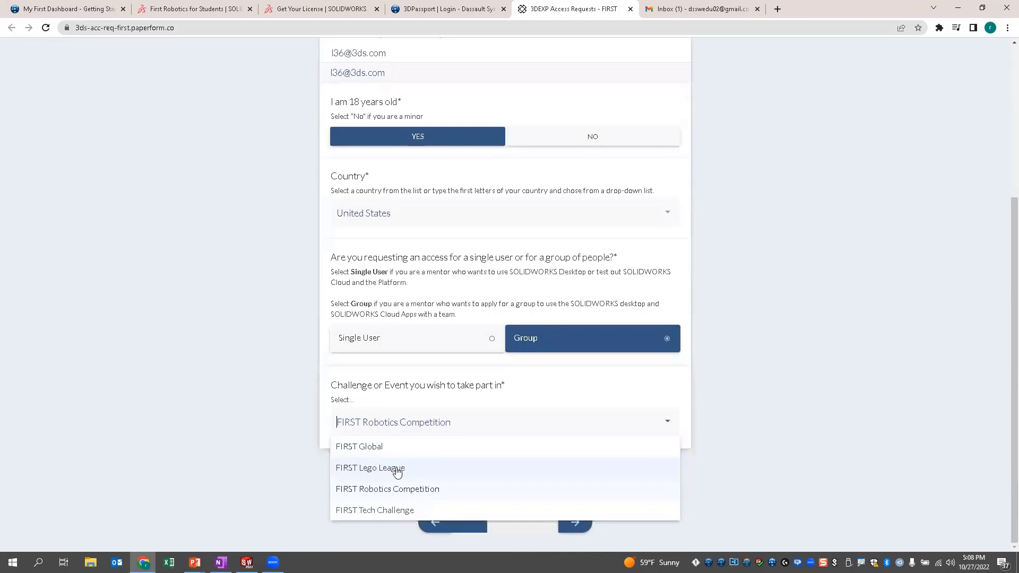
{"action": "left_click", "coordinate": [392, 450]}
{"action": "left_click", "coordinate": [577, 523]}
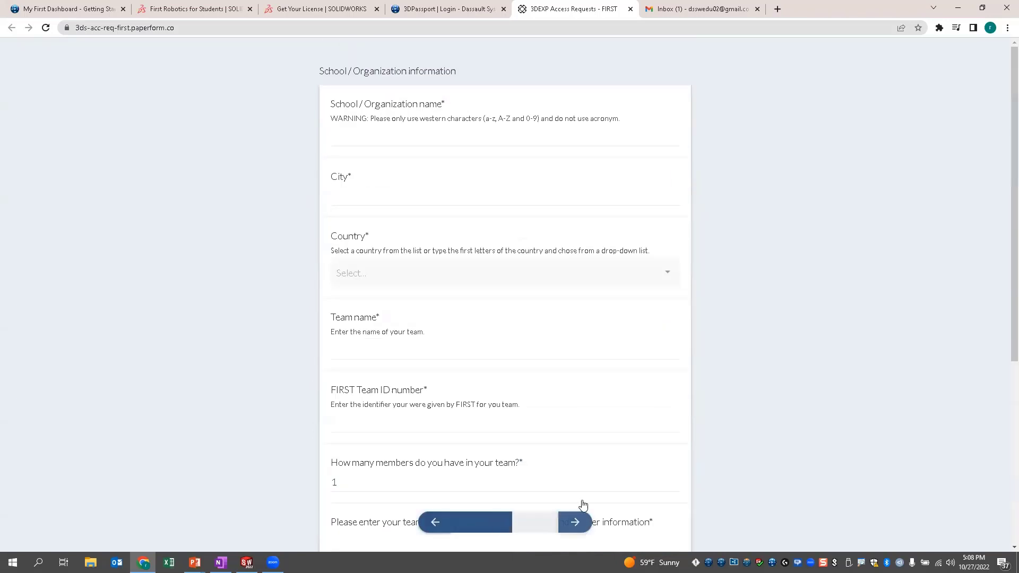
{"action": "scroll", "coordinate": [388, 394], "scroll_direction": "down", "scroll_amount": 6}
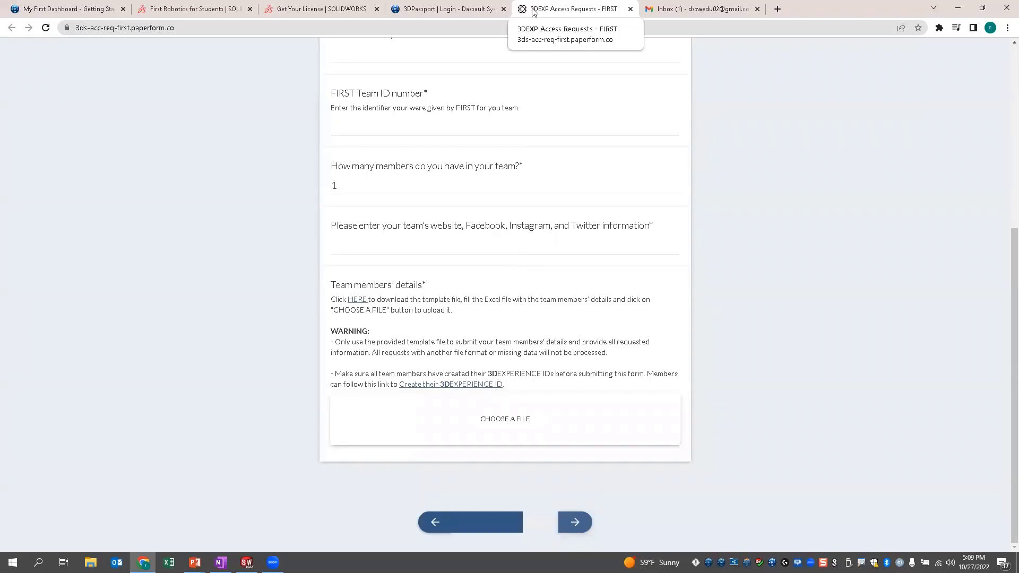
Open the Dassault Systèmes 3DEXPERIENCE platform Invitation email and scroll through its getting-started notes
{"action": "left_click", "coordinate": [658, 11]}
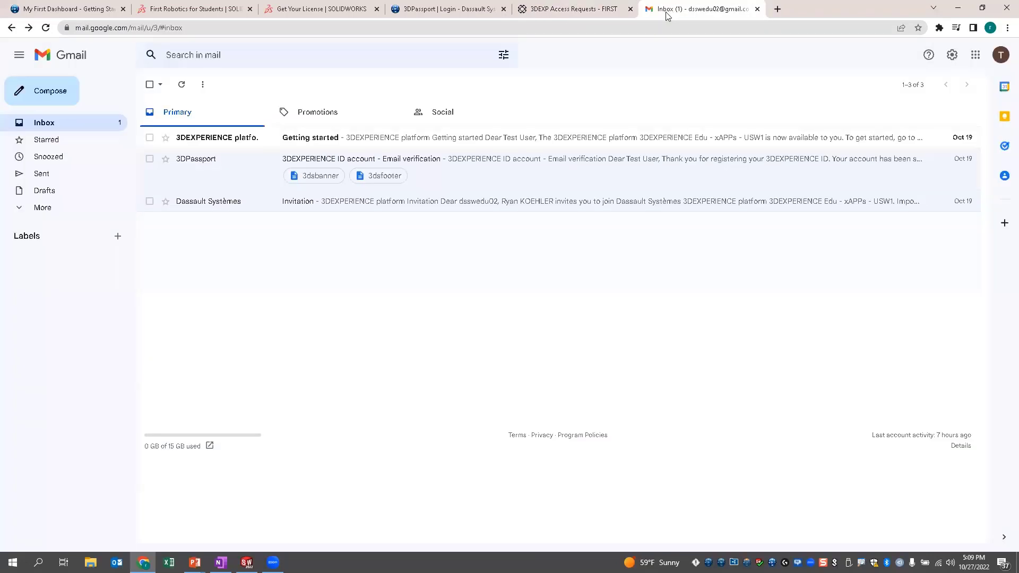
{"action": "left_click", "coordinate": [225, 204]}
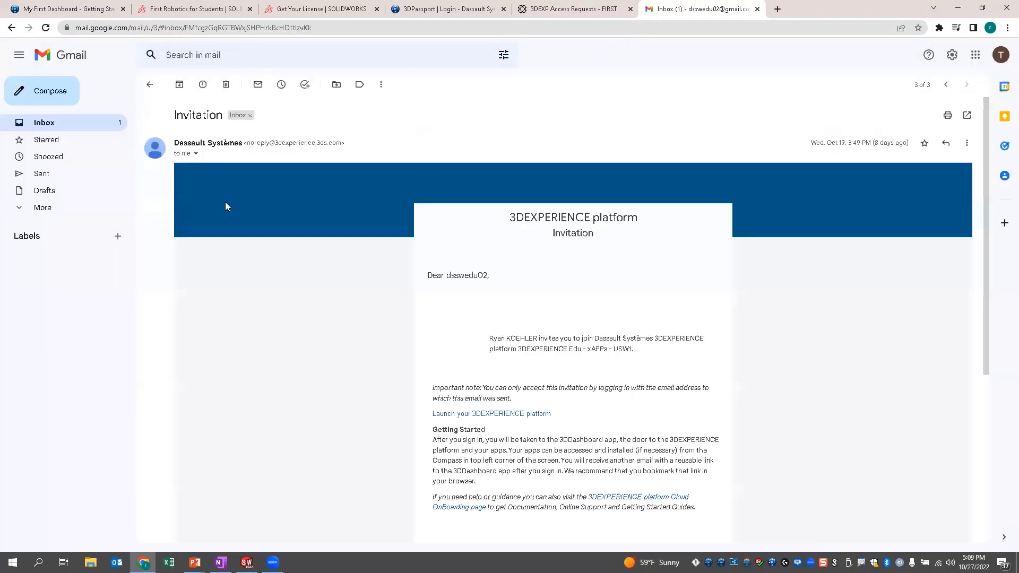
{"action": "scroll", "coordinate": [436, 280], "scroll_direction": "down", "scroll_amount": 2}
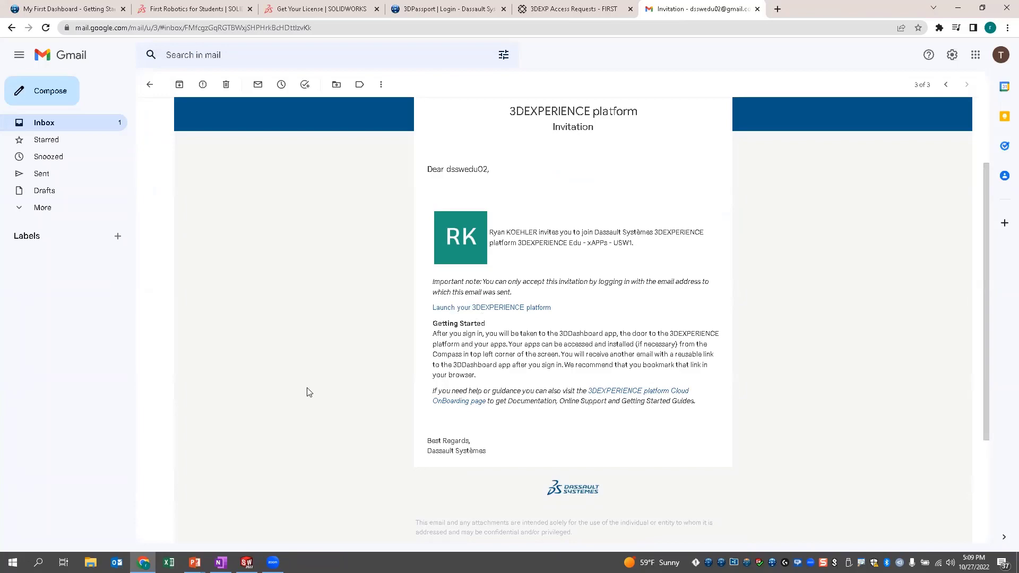
{"action": "mouse_move", "coordinate": [195, 562]}
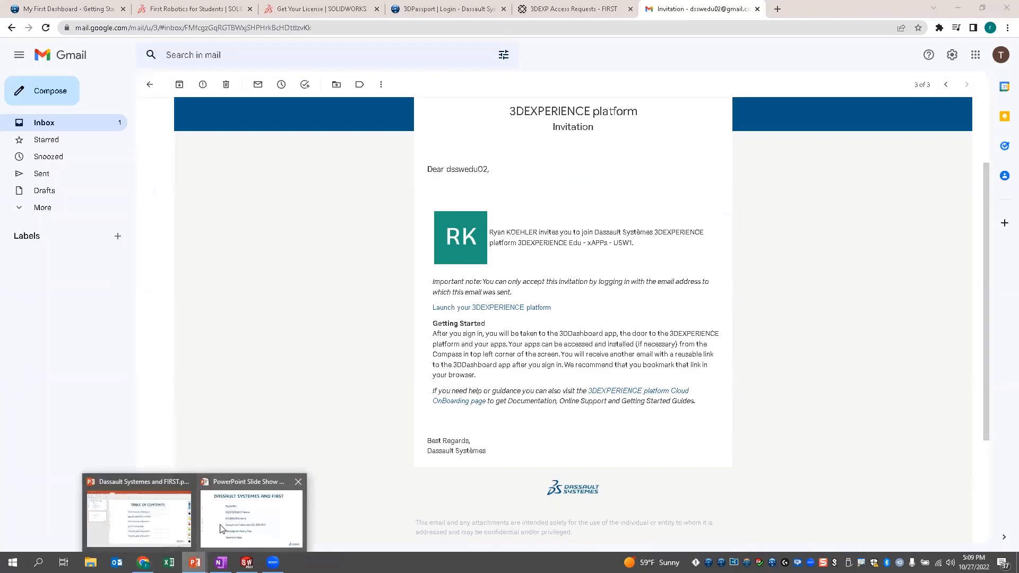
{"action": "left_click", "coordinate": [223, 528]}
Advance the slide show to slide 2 with the FIRST and educloud addresses, then return to Chrome
{"action": "left_click", "coordinate": [447, 383]}
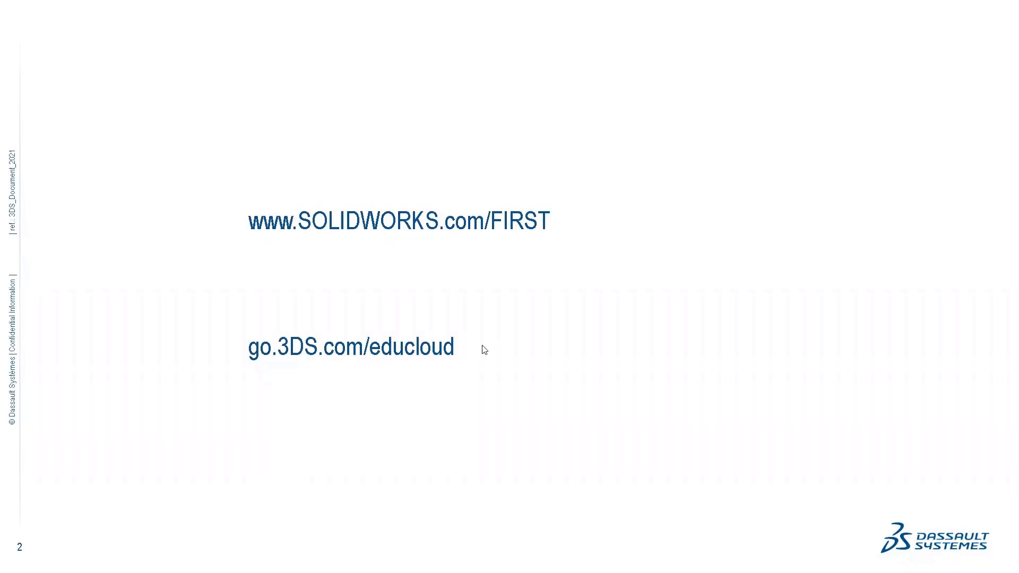
{"action": "key", "text": "alt+Tab"}
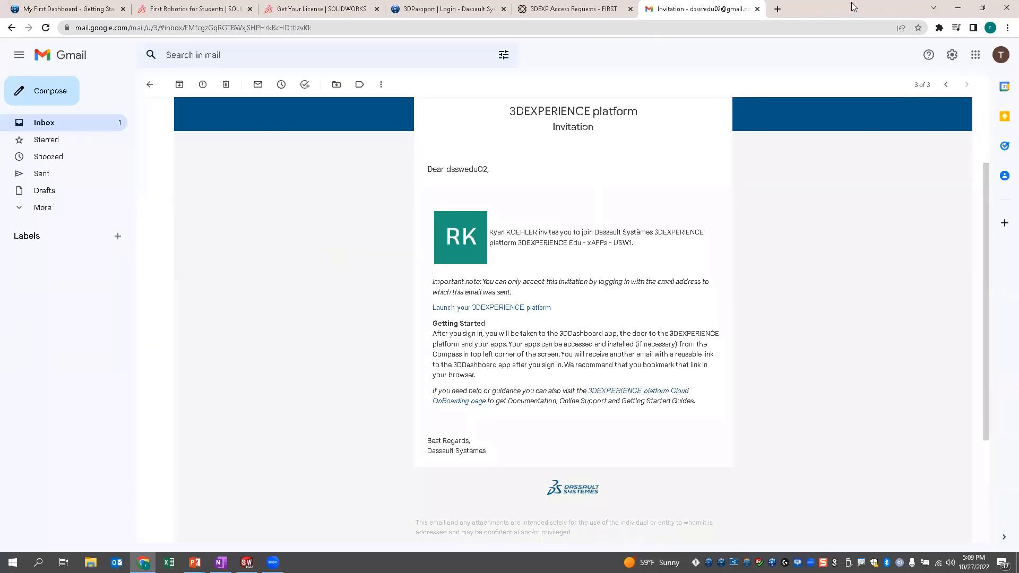
Load go.3ds.com/educloud in a new tab, close the old dashboard tab, and show the 3DCompass roles and apps
{"action": "left_click", "coordinate": [778, 9]}
{"action": "type", "text": "eu"}
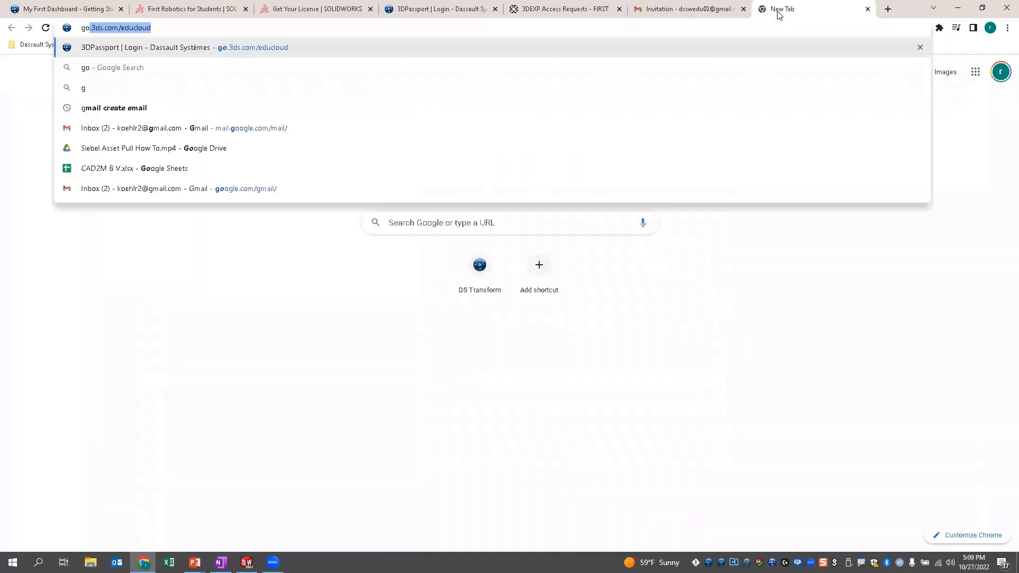
{"action": "key", "text": "Return"}
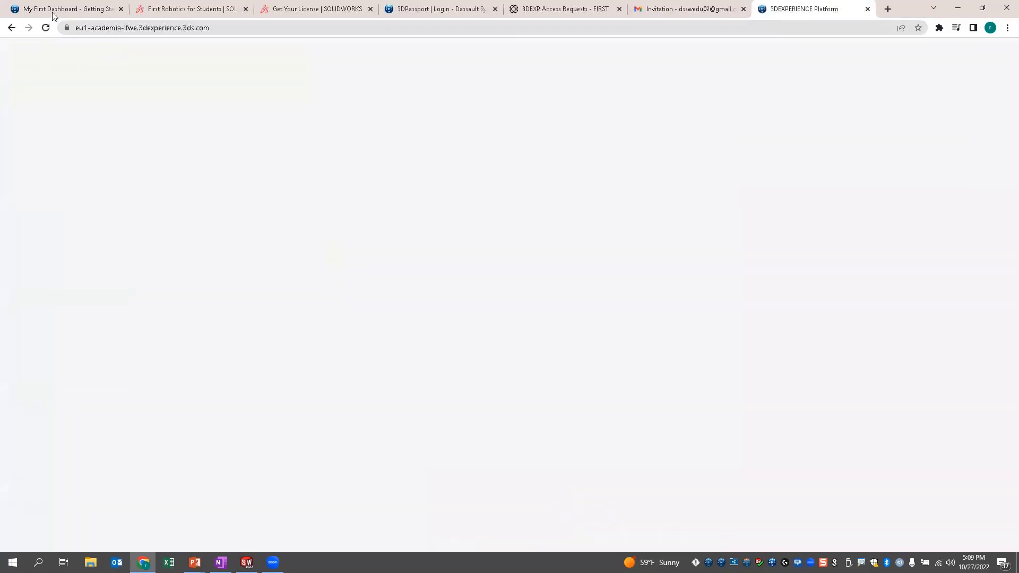
{"action": "middle_click", "coordinate": [53, 11]}
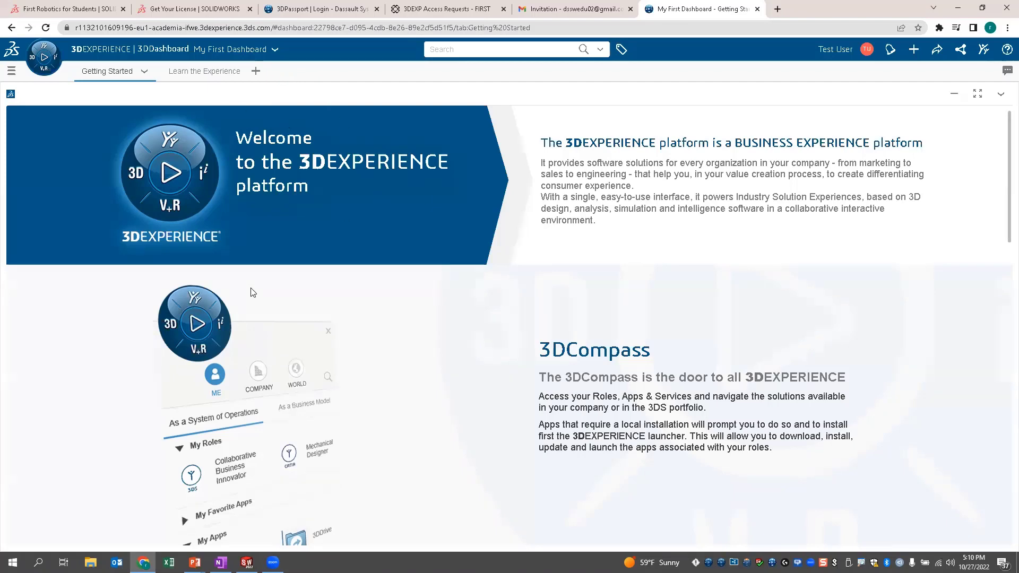
{"action": "left_click", "coordinate": [44, 60]}
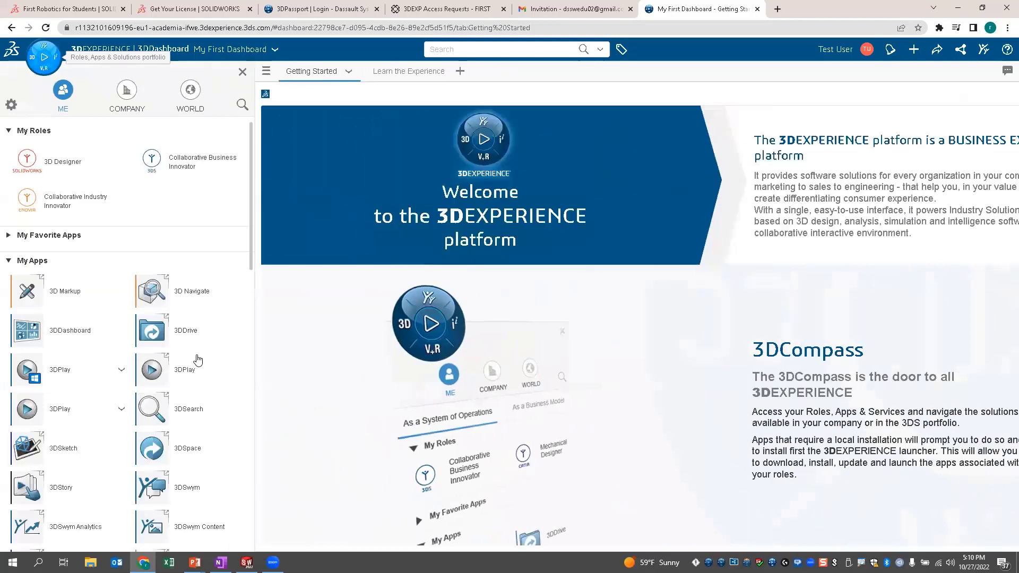
Open 3DSpace, start a New Collaborative Space, cancel it, and close 3DSpace
{"action": "left_click", "coordinate": [191, 448]}
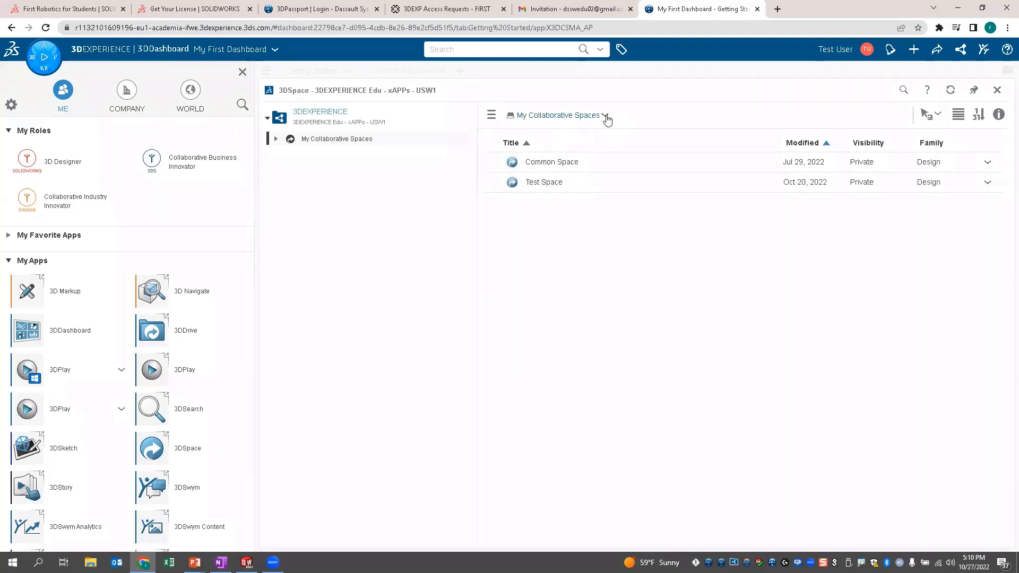
{"action": "left_click", "coordinate": [606, 116]}
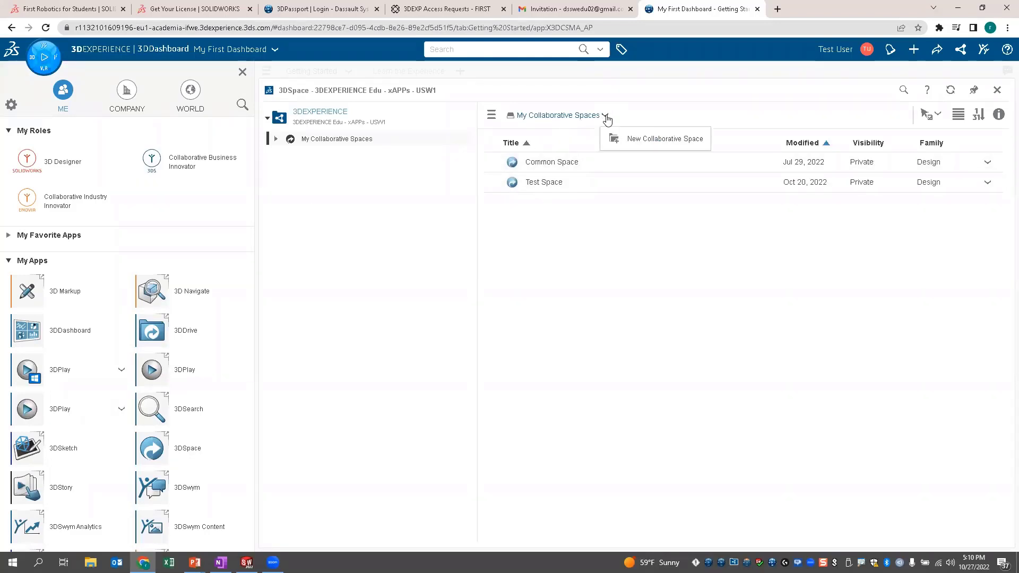
{"action": "left_click", "coordinate": [636, 140]}
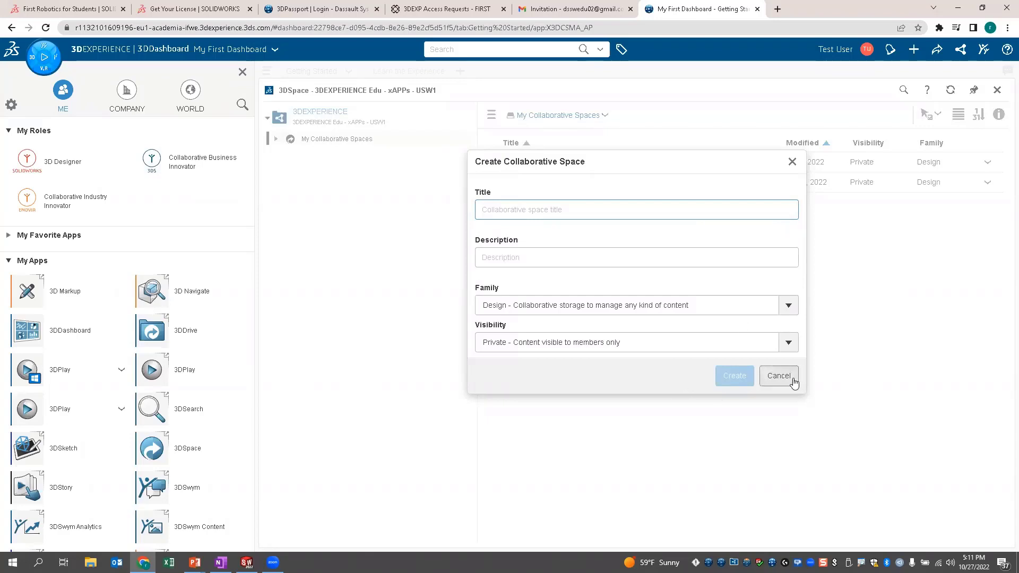
{"action": "left_click", "coordinate": [779, 376]}
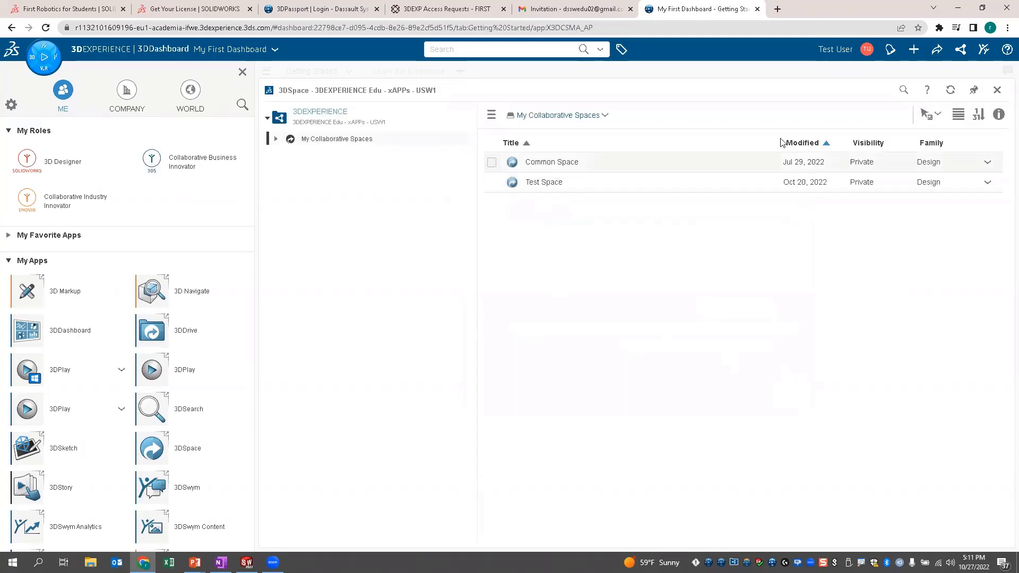
{"action": "left_click", "coordinate": [998, 90]}
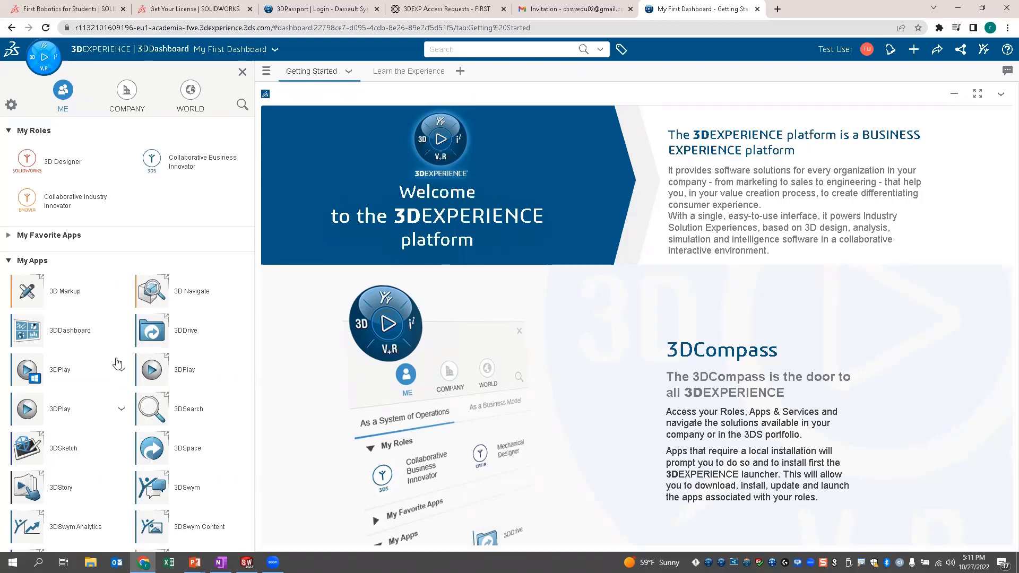
Scroll My Apps in the compass and expand SOLIDWORKS Add-in to show 3DEXPERIENCE R2022x HotFix 4.3
{"action": "scroll", "coordinate": [118, 361], "scroll_direction": "down", "scroll_amount": 10}
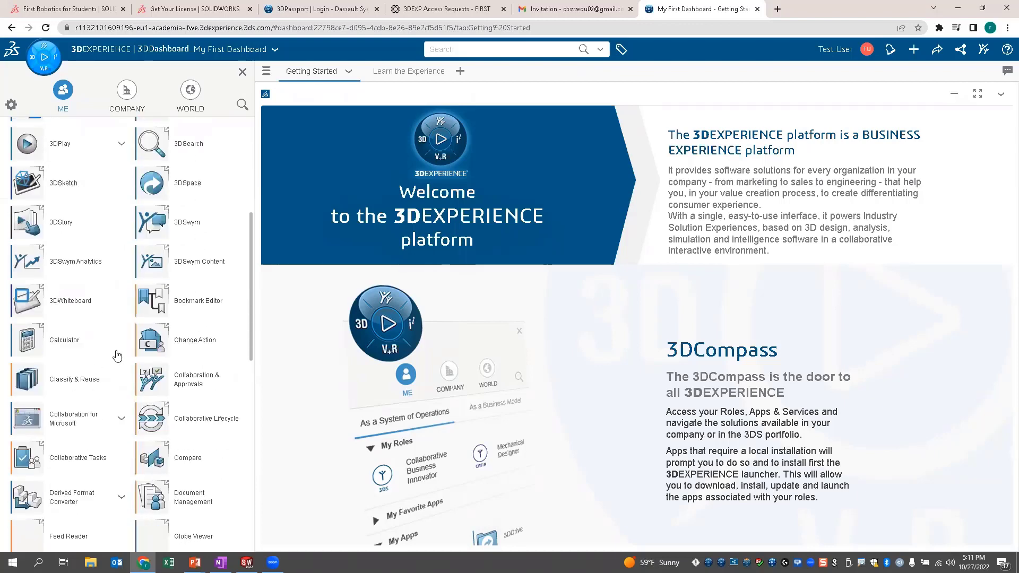
{"action": "scroll", "coordinate": [117, 357], "scroll_direction": "down", "scroll_amount": 8}
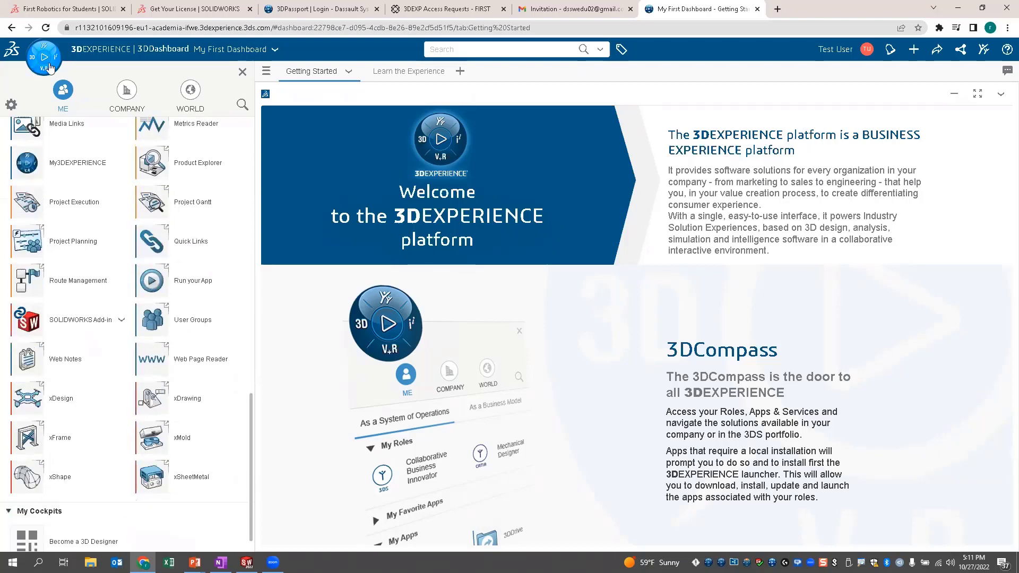
{"action": "left_click", "coordinate": [47, 66]}
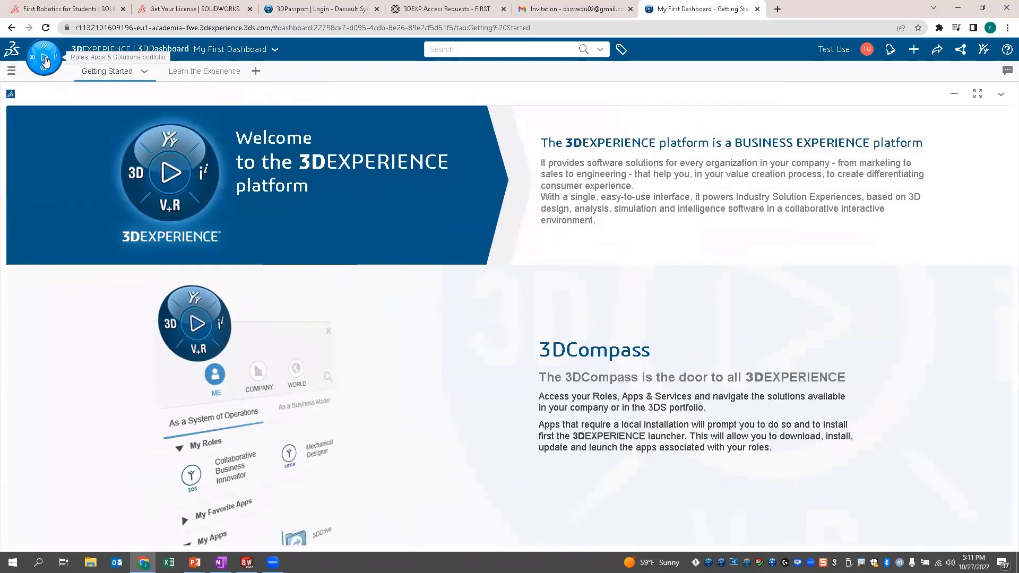
{"action": "left_click", "coordinate": [45, 61]}
{"action": "scroll", "coordinate": [80, 338], "scroll_direction": "down", "scroll_amount": 10}
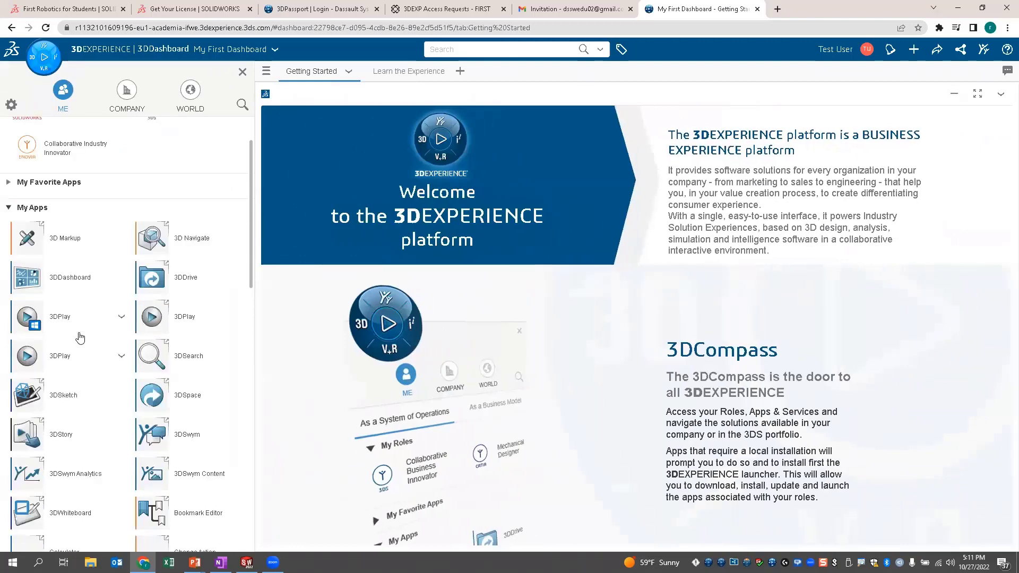
{"action": "scroll", "coordinate": [79, 338], "scroll_direction": "down", "scroll_amount": 6}
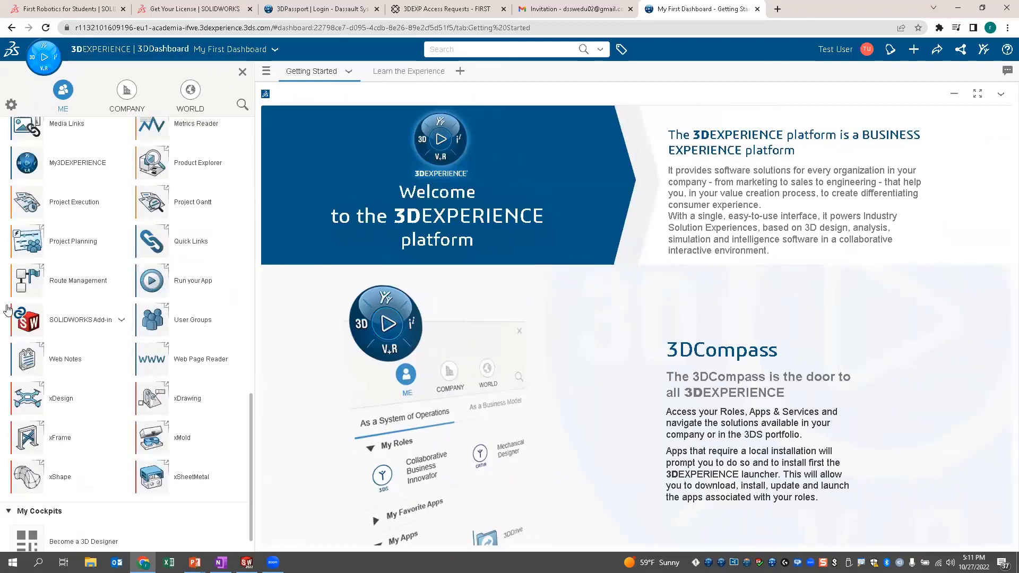
{"action": "left_click", "coordinate": [123, 322]}
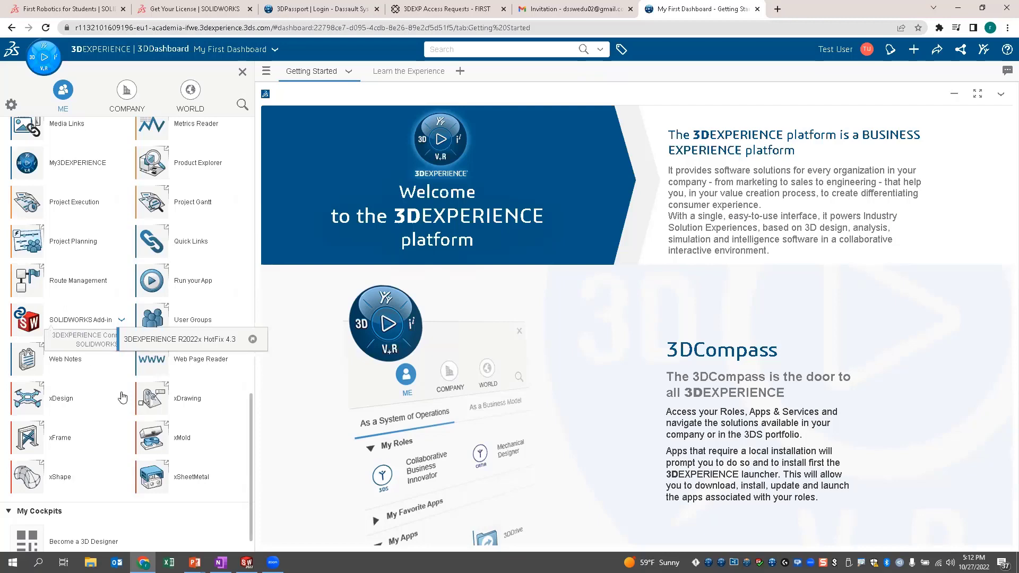
Show the 3DEXPERIENCE task pane for CX19-Box-A0003, accept all cookies, and save the assembly to Common Space
{"action": "left_click", "coordinate": [246, 562]}
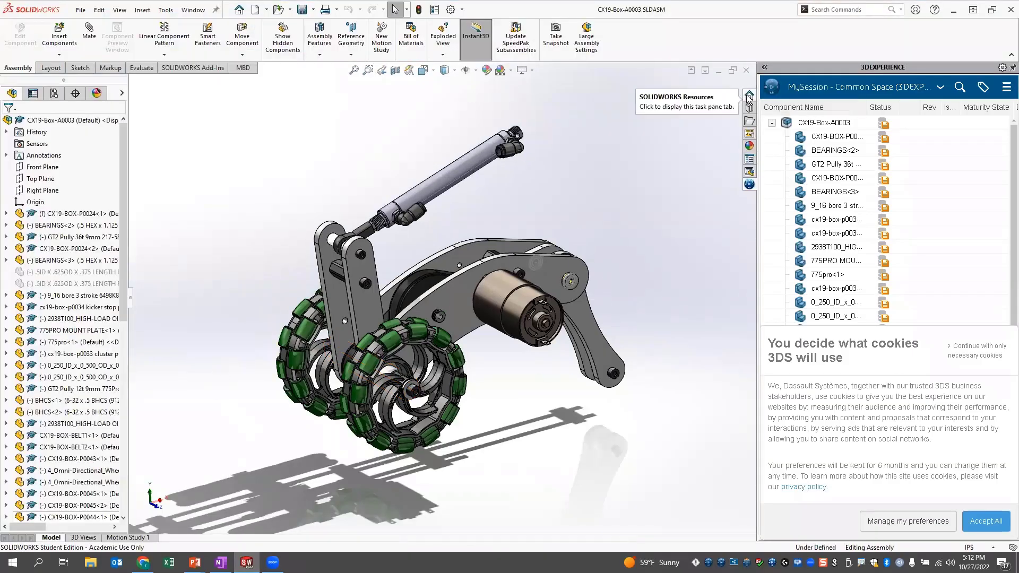
{"action": "left_click", "coordinate": [749, 95]}
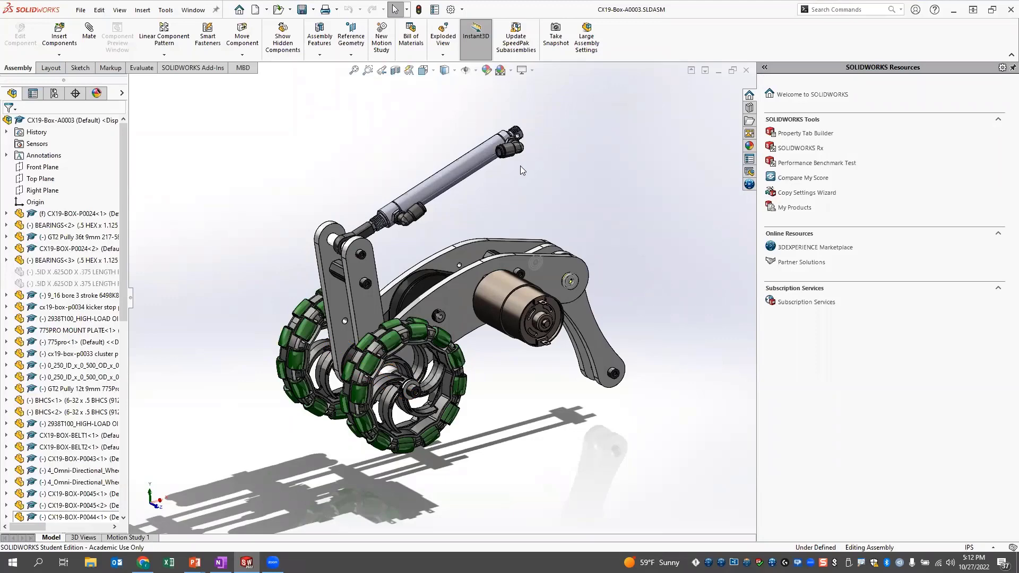
{"action": "left_click", "coordinate": [750, 186]}
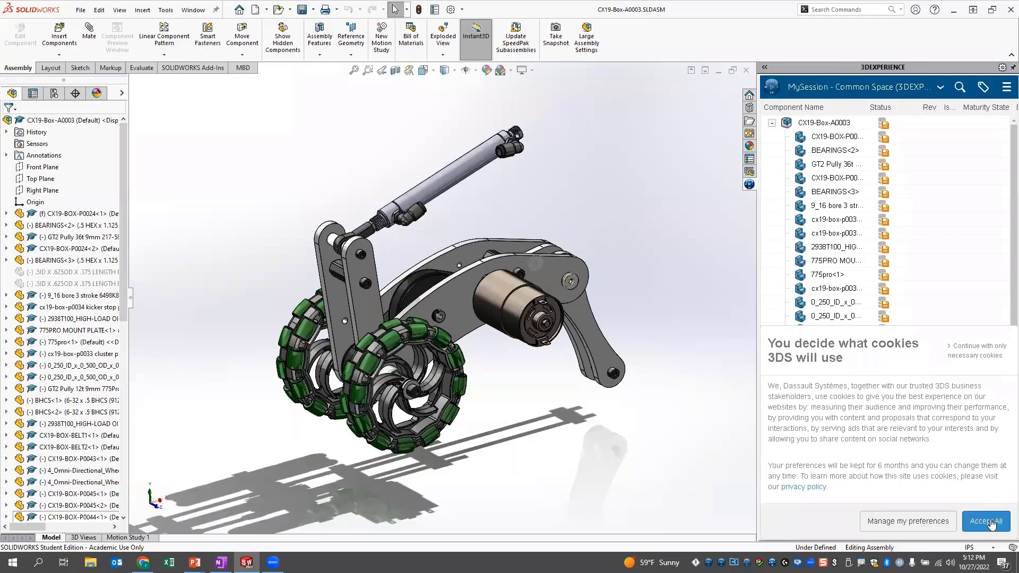
{"action": "left_click", "coordinate": [988, 522]}
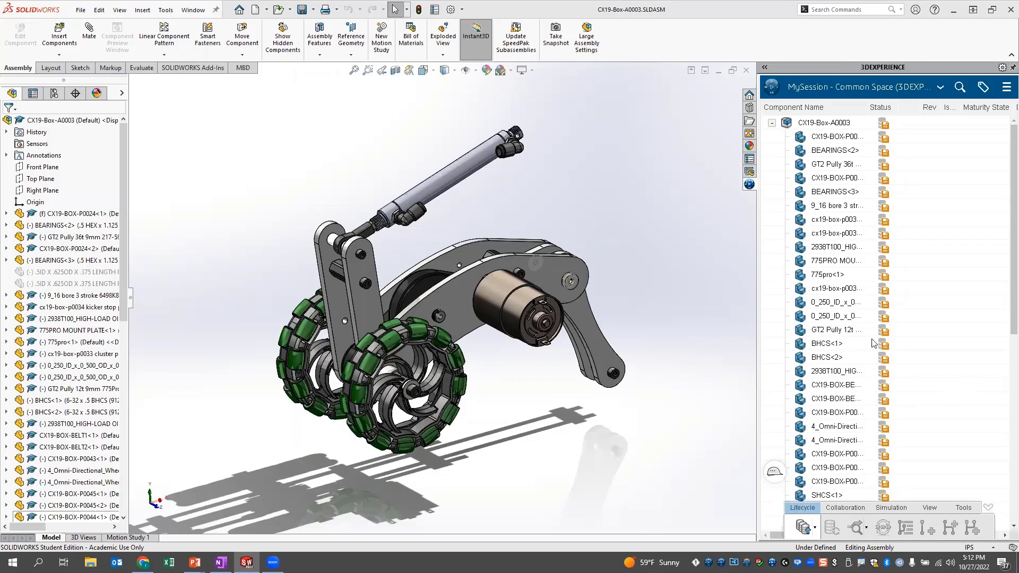
{"action": "mouse_move", "coordinate": [887, 316]}
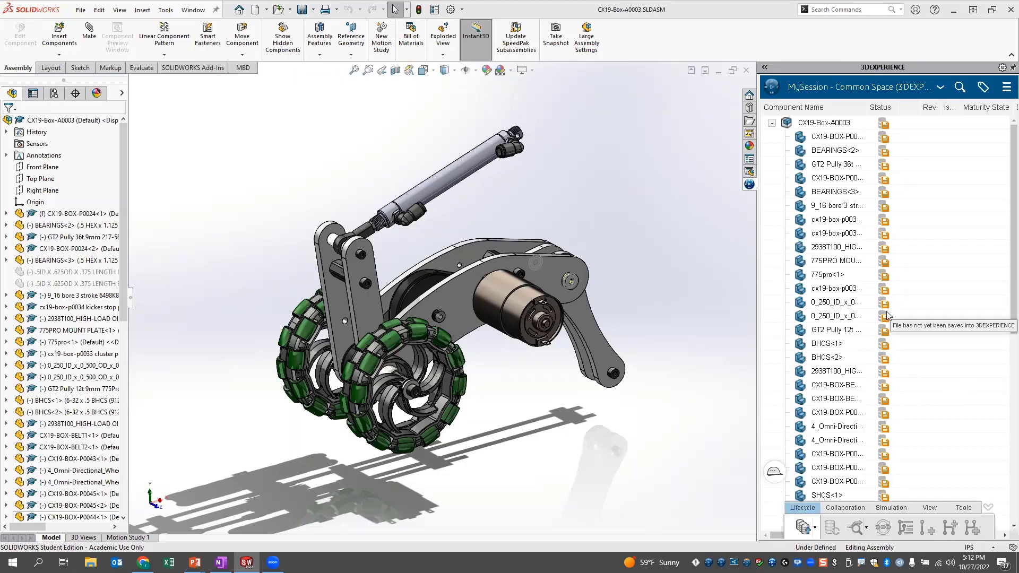
{"action": "left_click", "coordinate": [805, 531]}
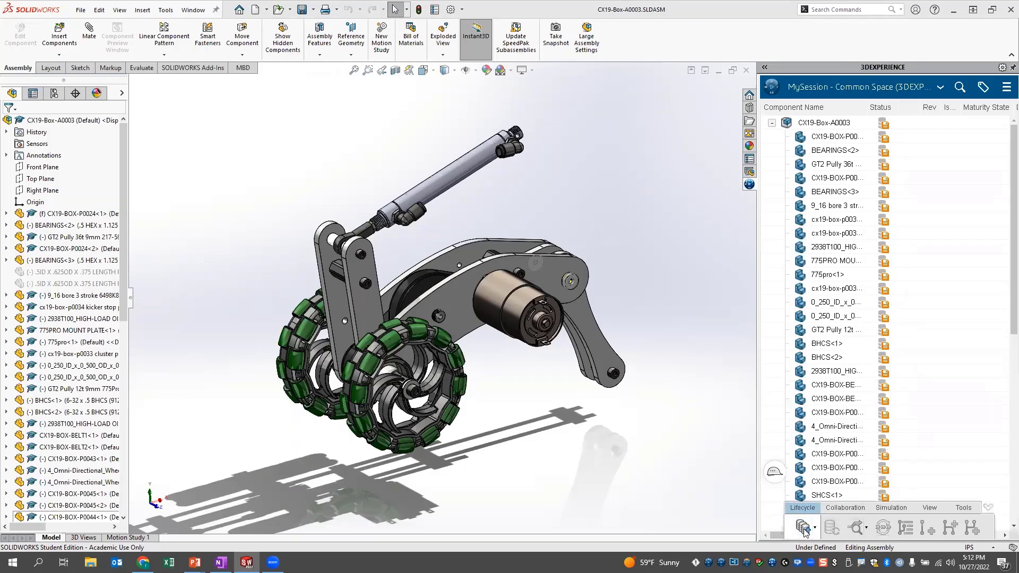
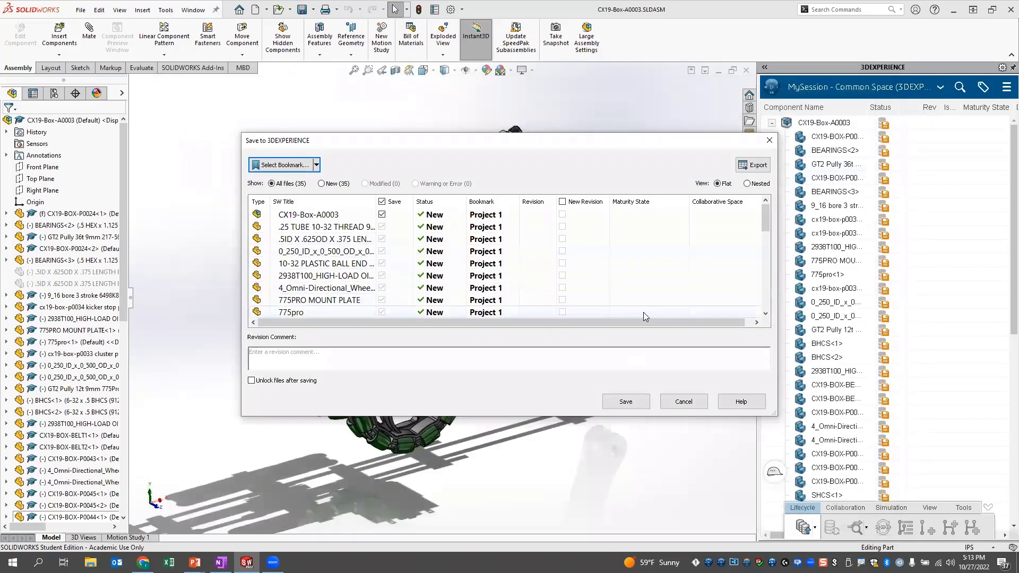
Apply the Project 1 bookmark to all assembly files and save them to 3DEXPERIENCE
{"action": "mouse_move", "coordinate": [621, 322]}
{"action": "left_mouse_down"}
{"action": "mouse_move", "coordinate": [659, 322]}
{"action": "mouse_move", "coordinate": [612, 319]}
{"action": "left_mouse_up"}
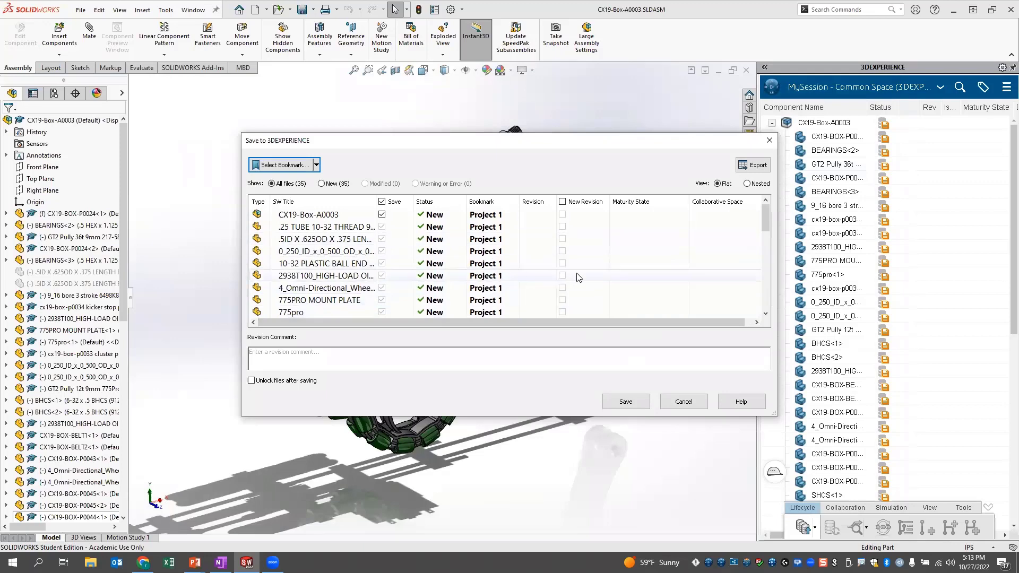
{"action": "left_click", "coordinate": [316, 166]}
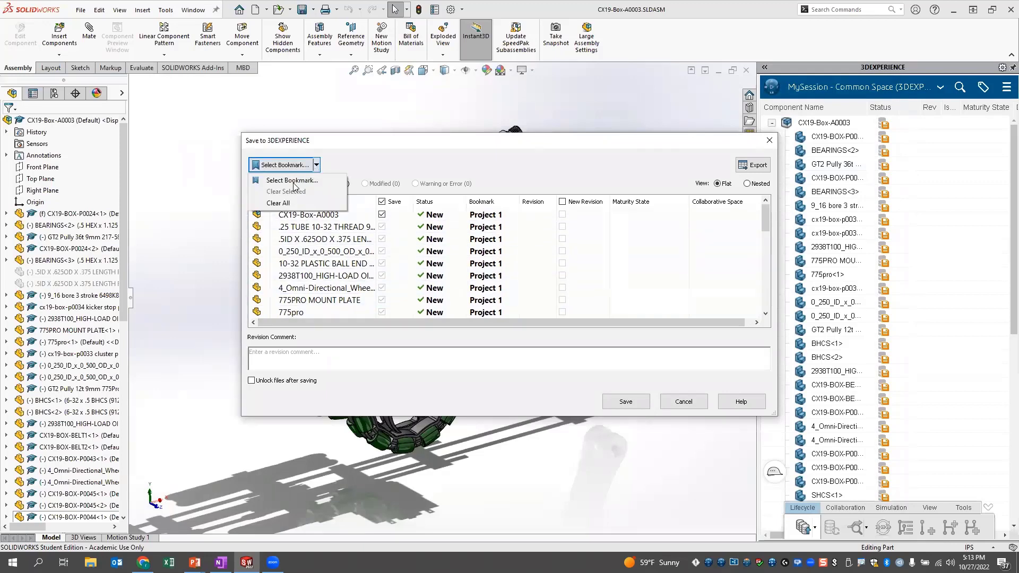
{"action": "left_click", "coordinate": [531, 160]}
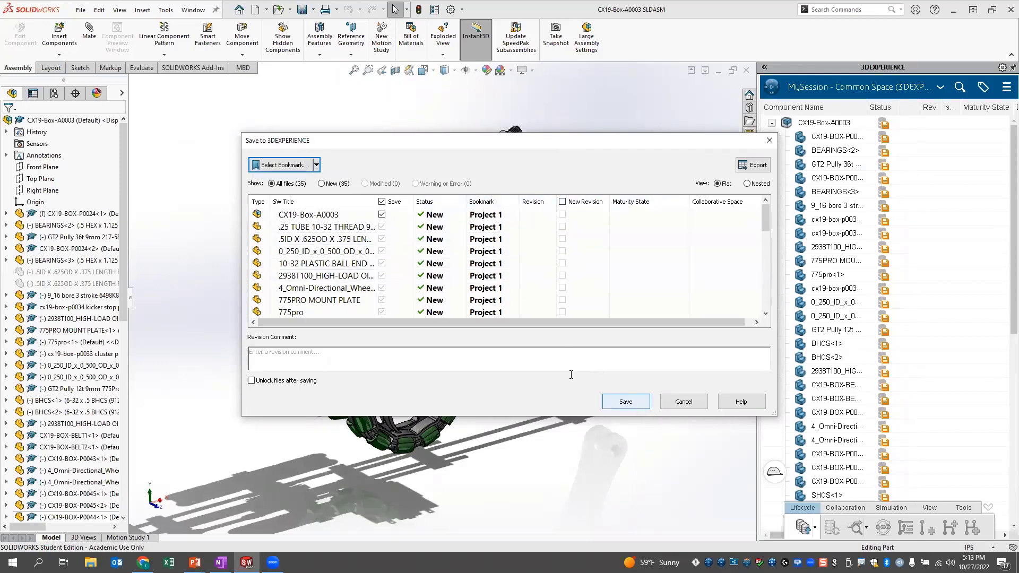
{"action": "left_click", "coordinate": [316, 165]}
{"action": "left_click", "coordinate": [303, 182]}
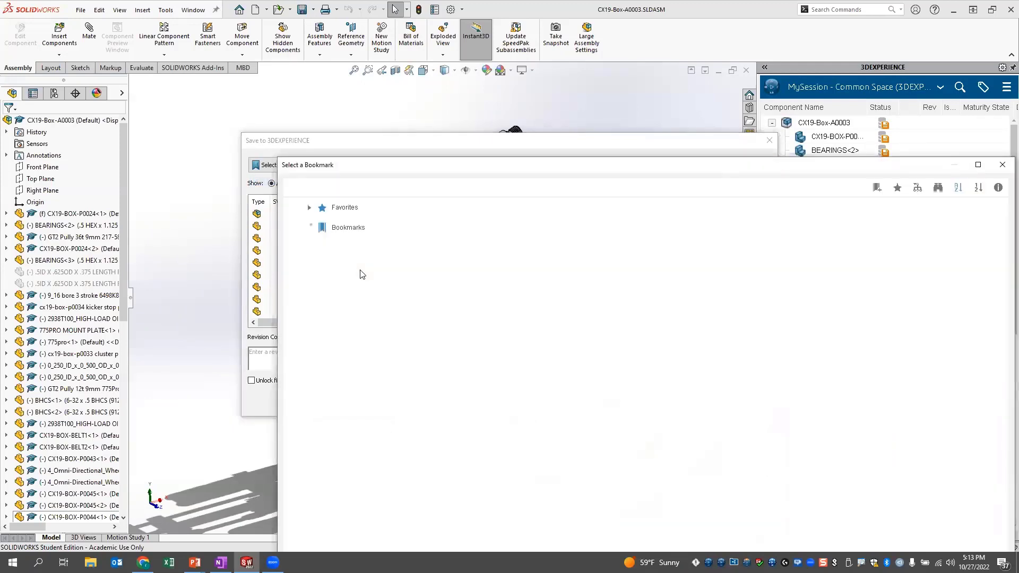
{"action": "left_click", "coordinate": [322, 247]}
{"action": "left_click", "coordinate": [317, 248]}
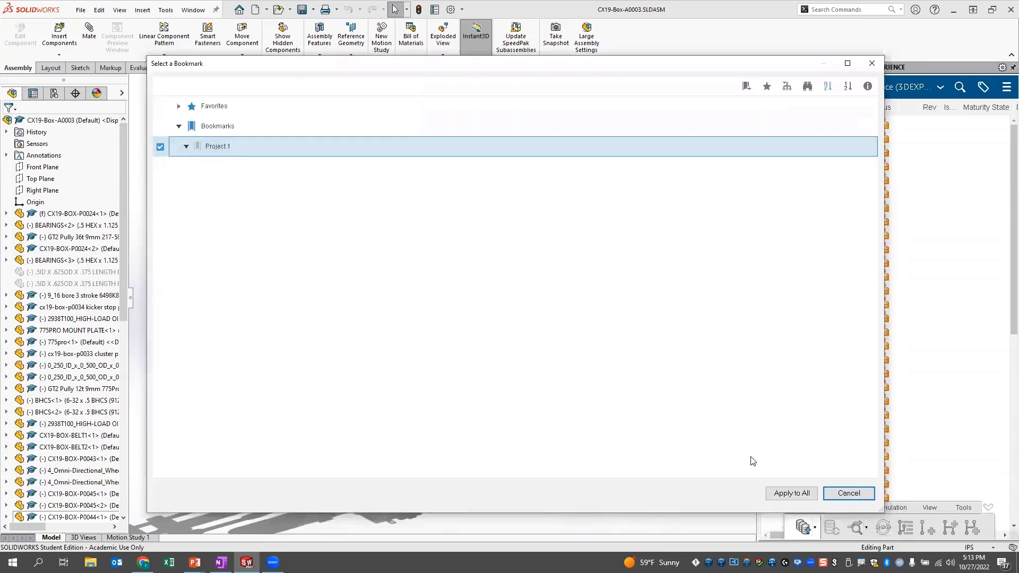
{"action": "left_click", "coordinate": [800, 491]}
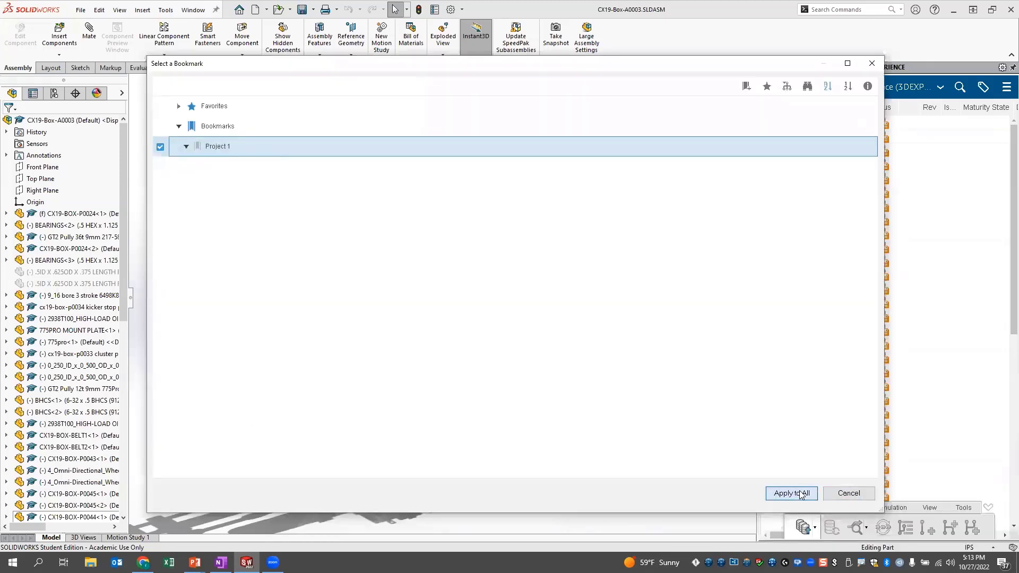
{"action": "left_click", "coordinate": [626, 402]}
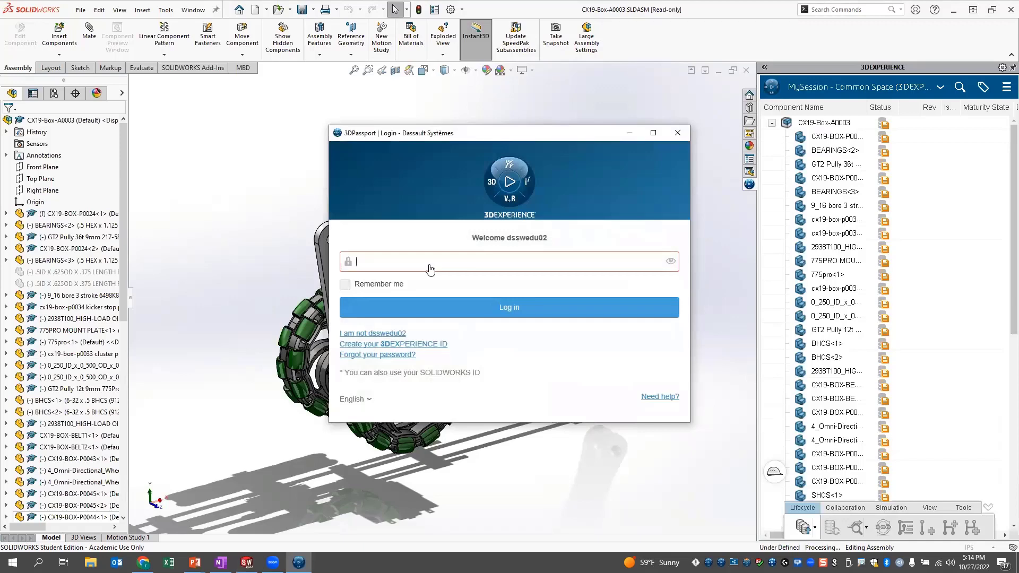
Sign in to 3DPassport with the account password and choose Test Space as collaborative space
{"action": "type", "text": "••••••••"}
{"action": "key", "text": "Return"}
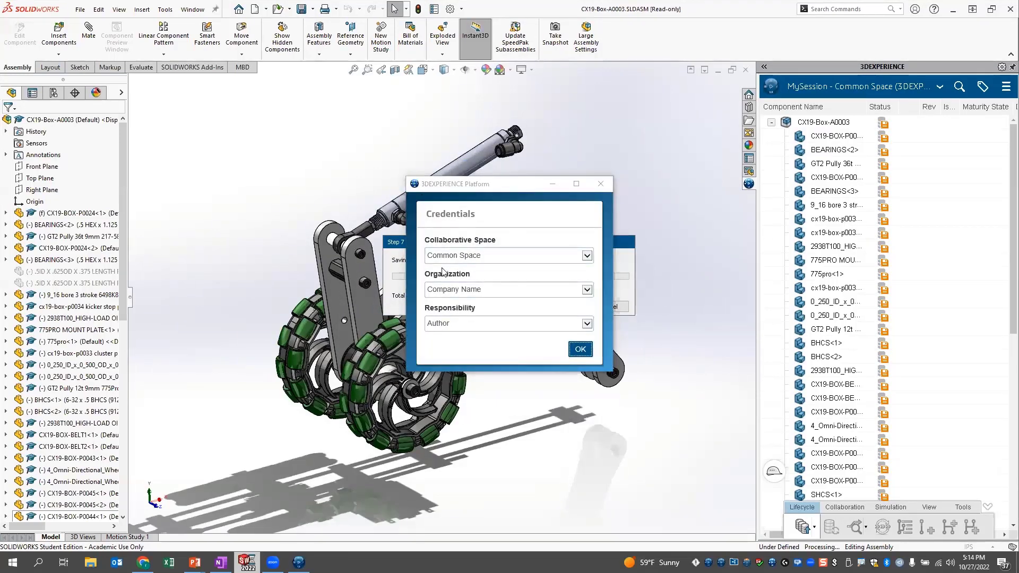
{"action": "left_click", "coordinate": [478, 257]}
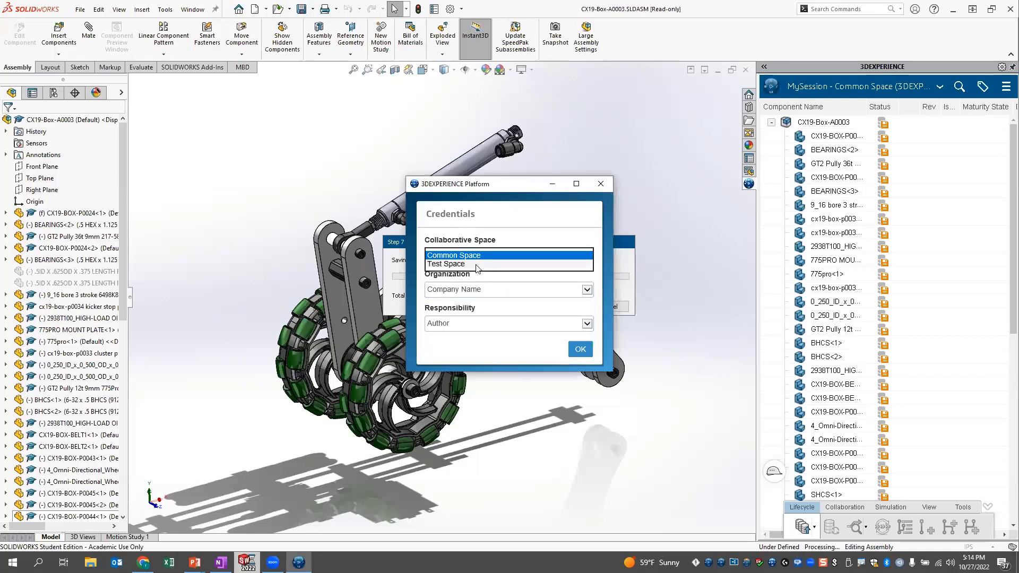
{"action": "left_click", "coordinate": [476, 264]}
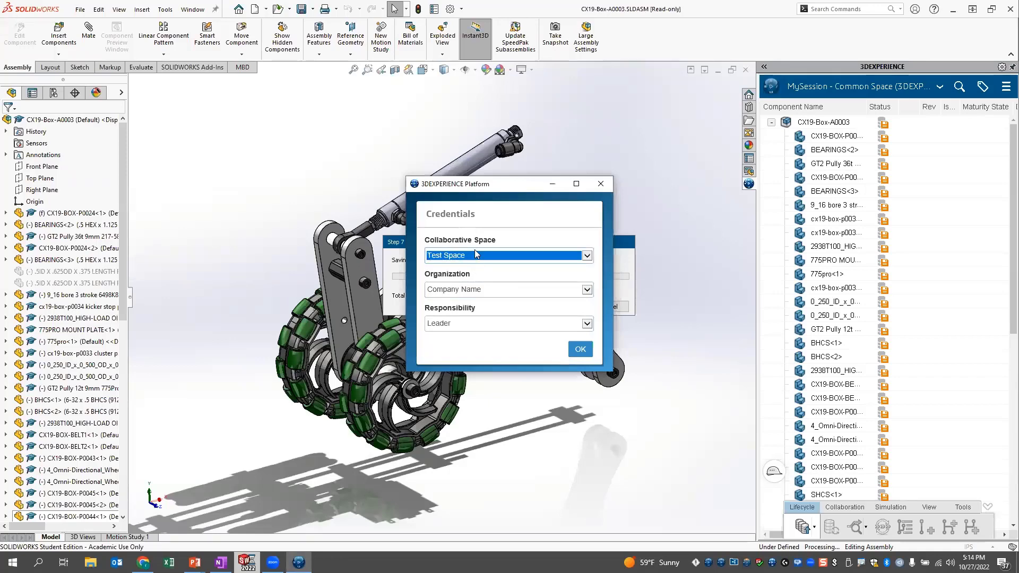
{"action": "left_click", "coordinate": [578, 350]}
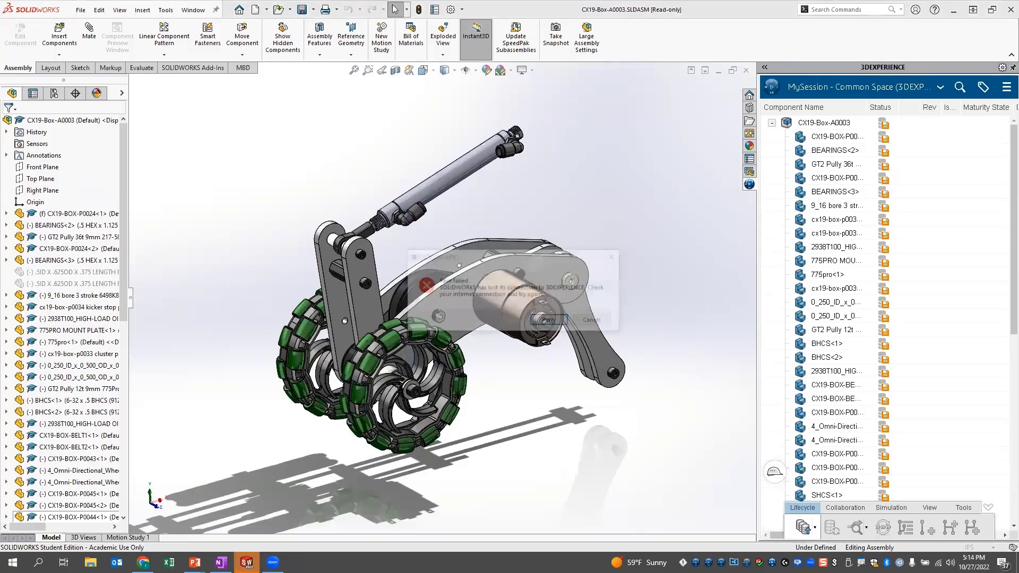
Retry the failed save, cancel it once it stalls, and switch to the 3DEXPERIENCE browser window
{"action": "left_click", "coordinate": [555, 322]}
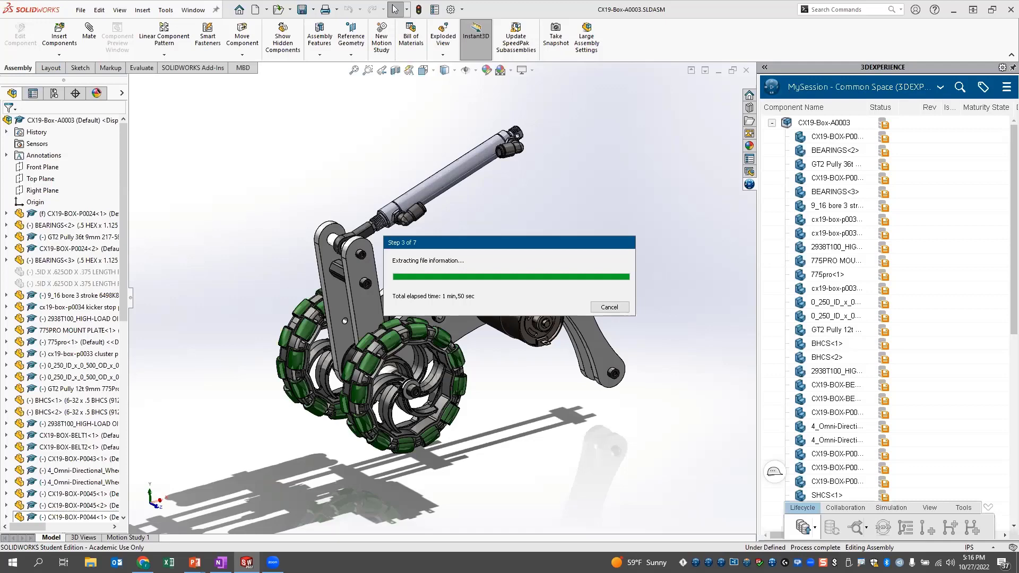
{"action": "left_click", "coordinate": [610, 307]}
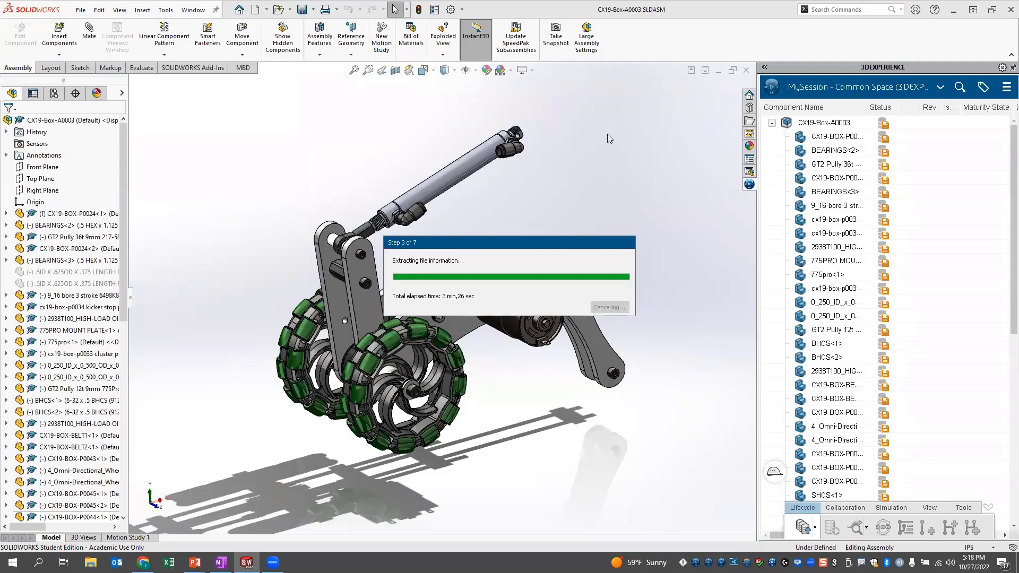
{"action": "key", "text": "alt+Tab"}
{"action": "key", "text": "alt+Tab"}
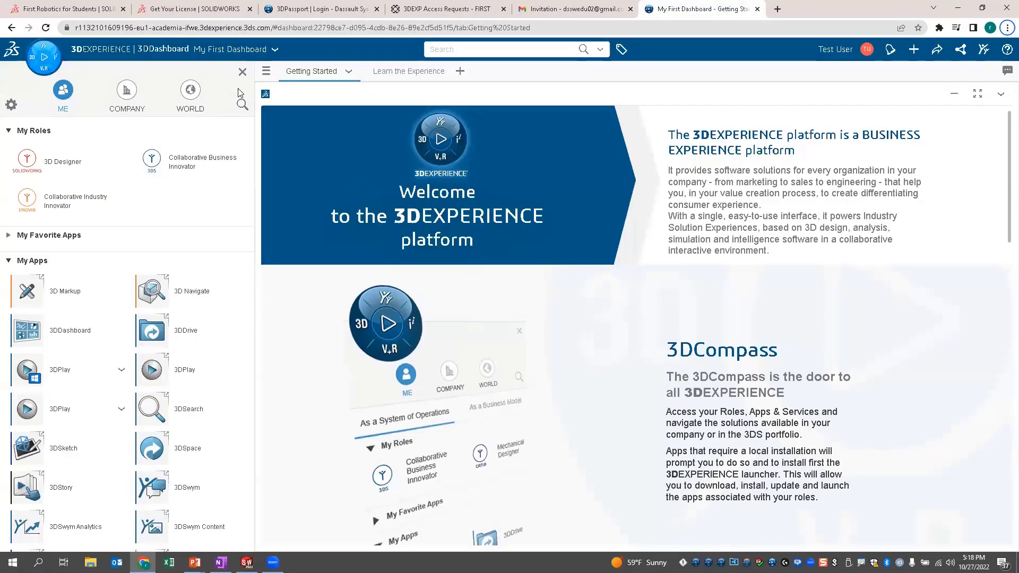
Close the 3DCompass roles and apps panel and show the Dashboards and cockpits list instead
{"action": "left_click", "coordinate": [243, 72]}
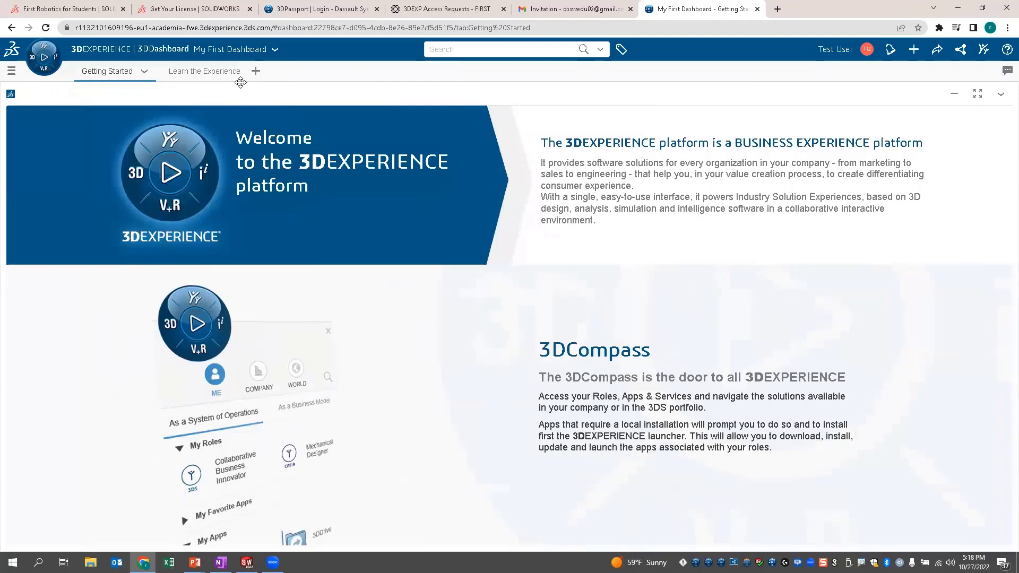
{"action": "left_click", "coordinate": [46, 66]}
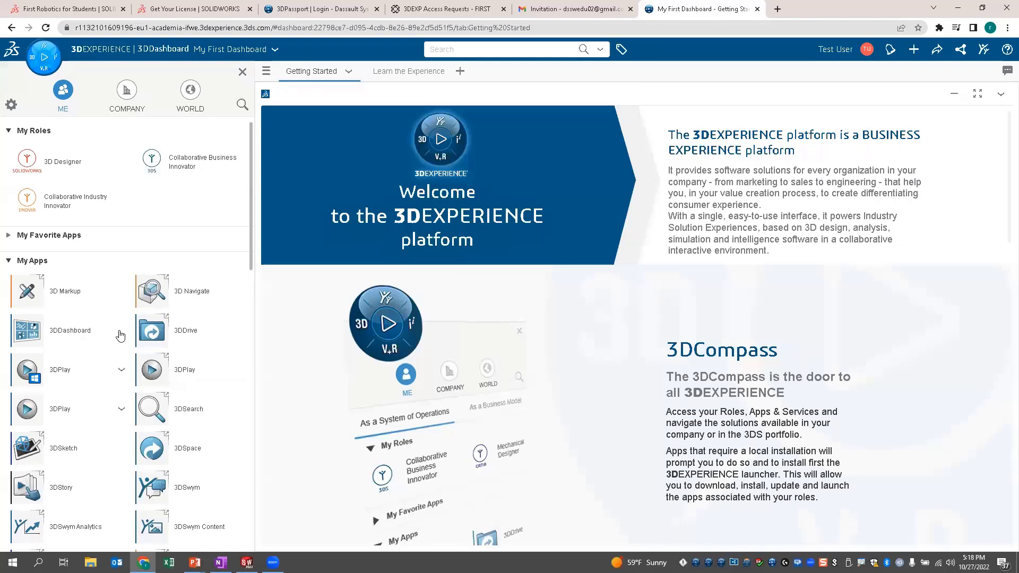
{"action": "left_click", "coordinate": [35, 50]}
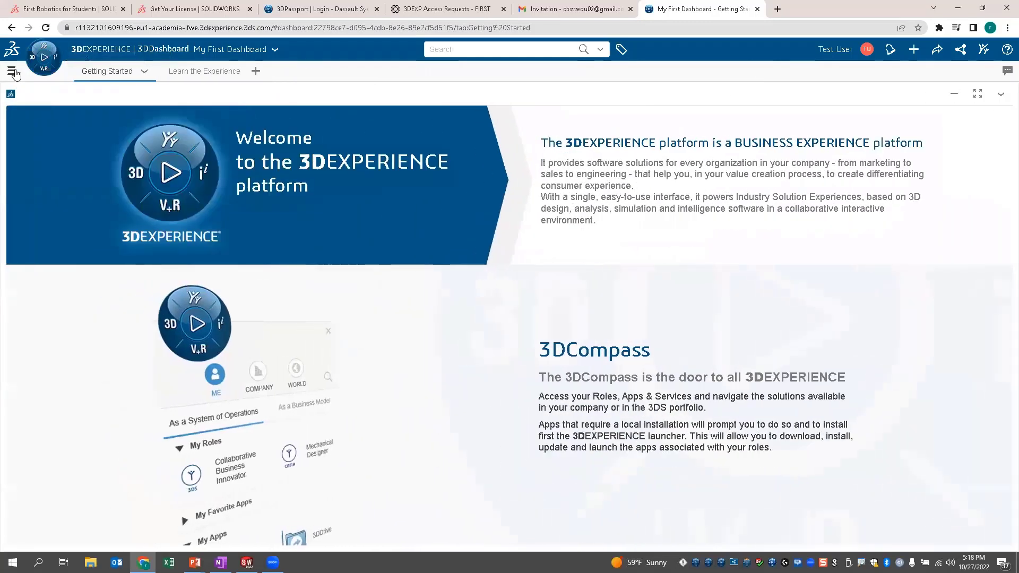
{"action": "left_click", "coordinate": [16, 72]}
{"action": "left_click", "coordinate": [240, 71]}
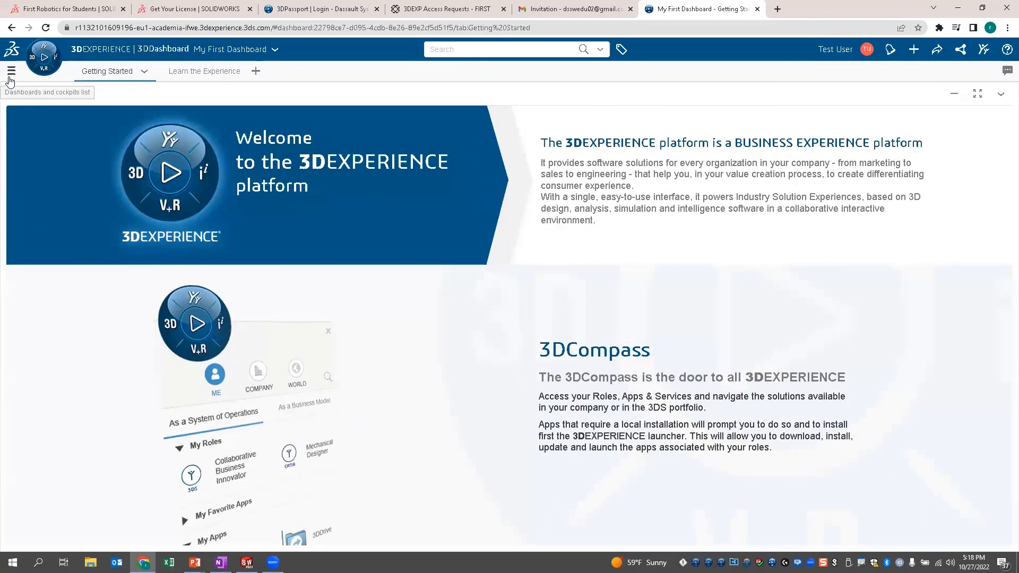
{"action": "left_click", "coordinate": [12, 74]}
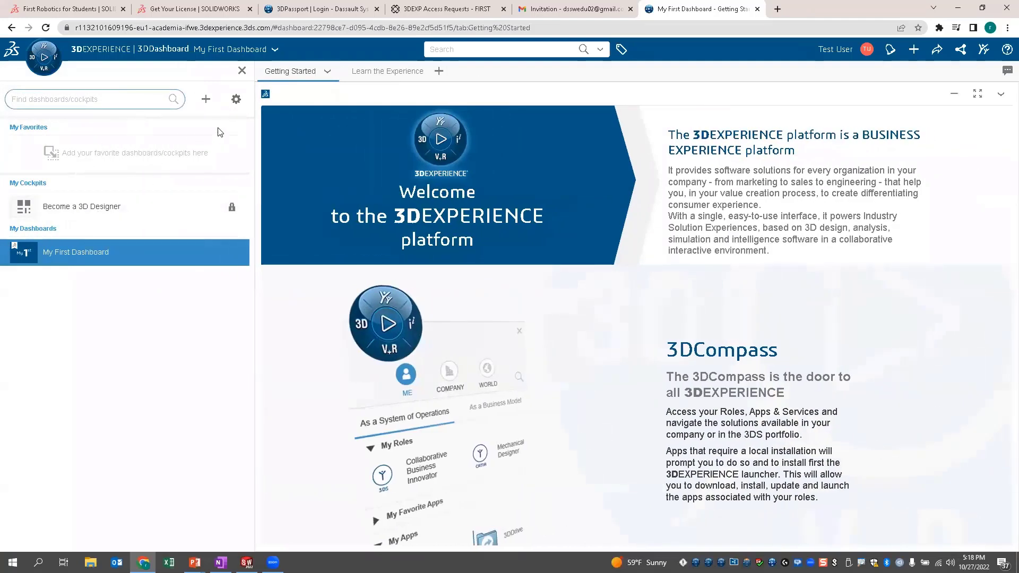
Create a new dashboard named Test
{"action": "left_click", "coordinate": [205, 104]}
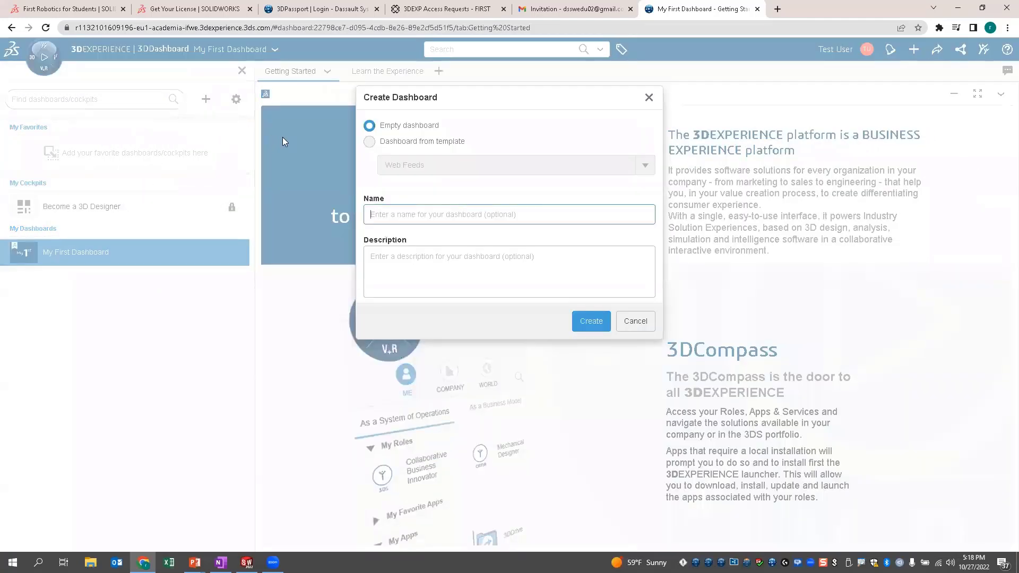
{"action": "type", "text": "Test"}
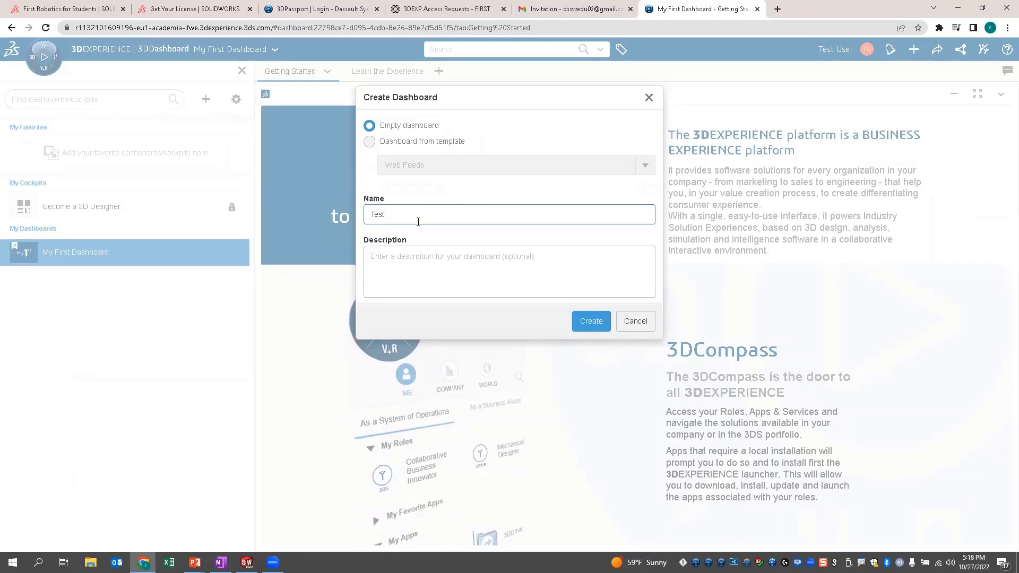
{"action": "left_click", "coordinate": [594, 322]}
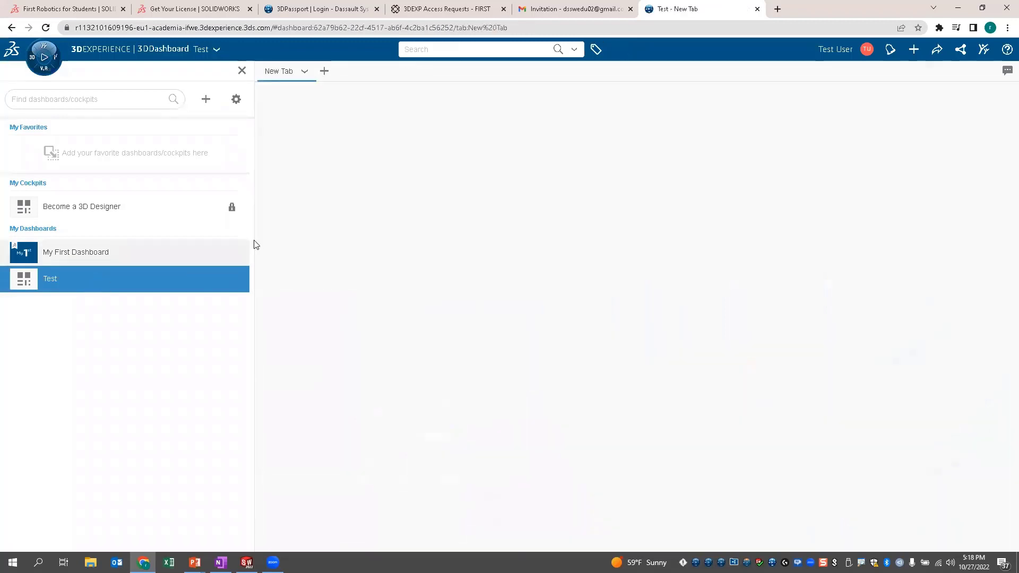
Rename the dashboard's first tab to CAD and close the dashboards panel
{"action": "double_click", "coordinate": [286, 70]}
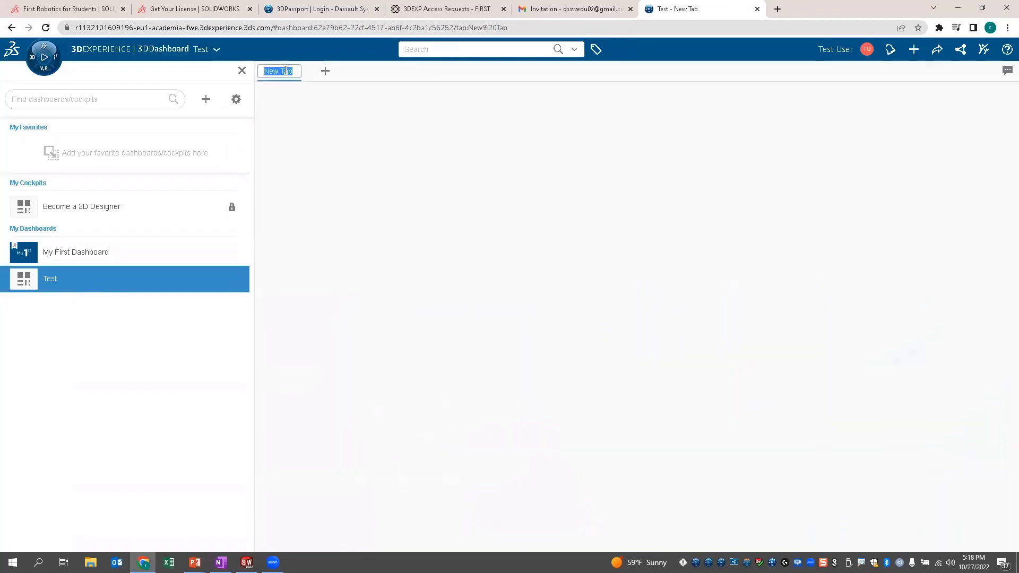
{"action": "type", "text": "CAD"}
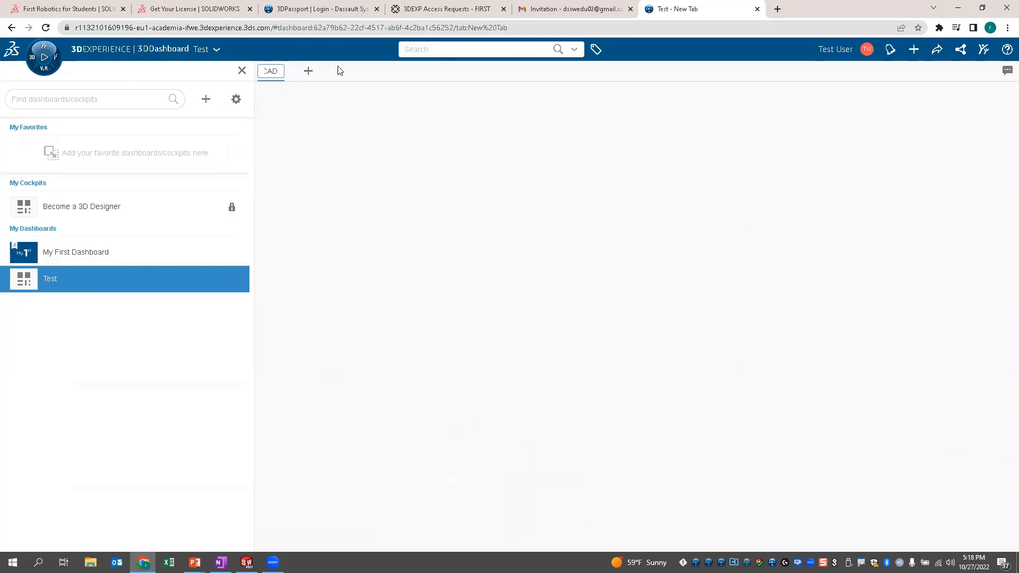
{"action": "key", "text": "Return"}
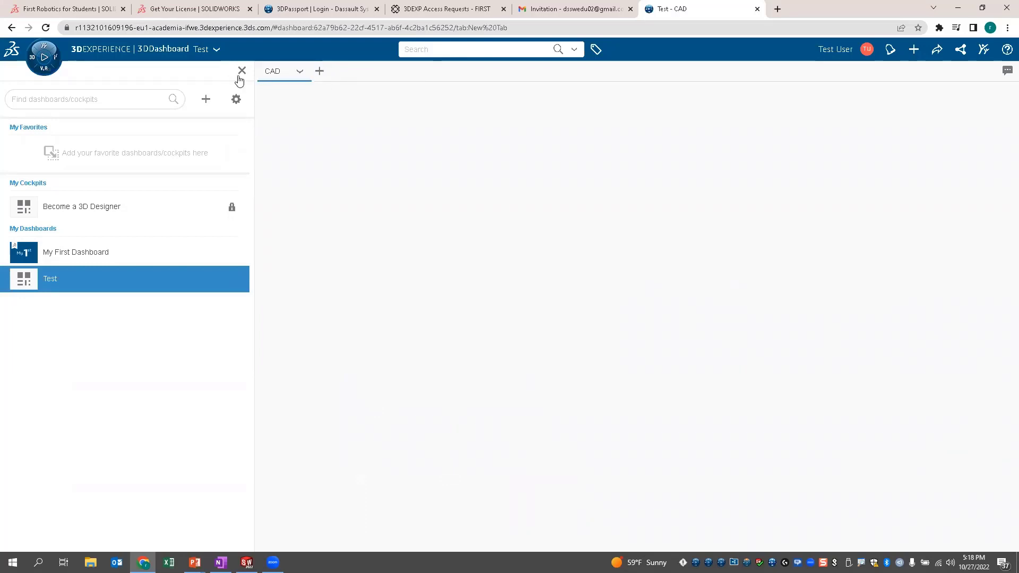
{"action": "left_click", "coordinate": [242, 71]}
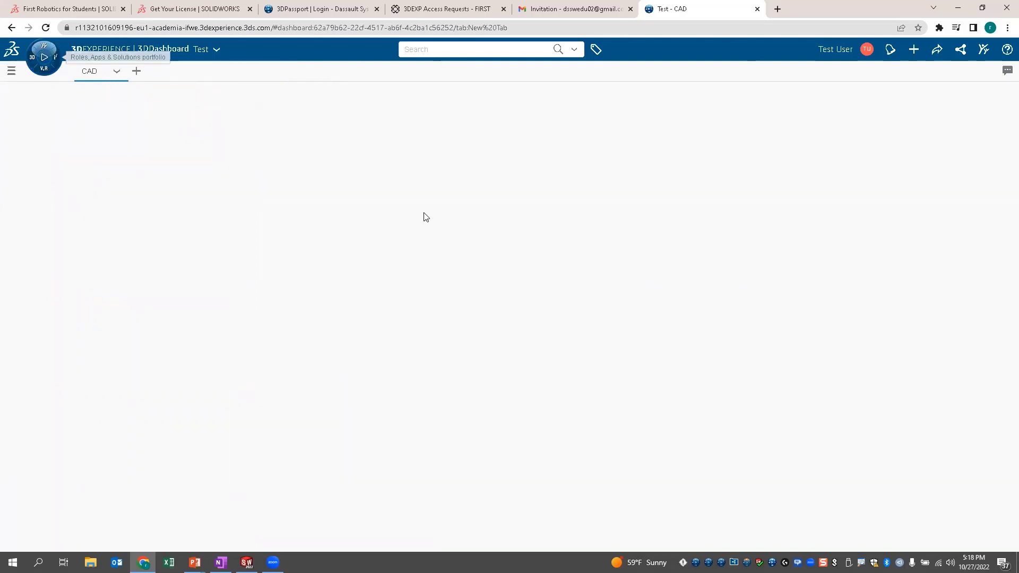
Drag the xDesign app from the 3DCompass panel onto the CAD tab
{"action": "left_click", "coordinate": [43, 56]}
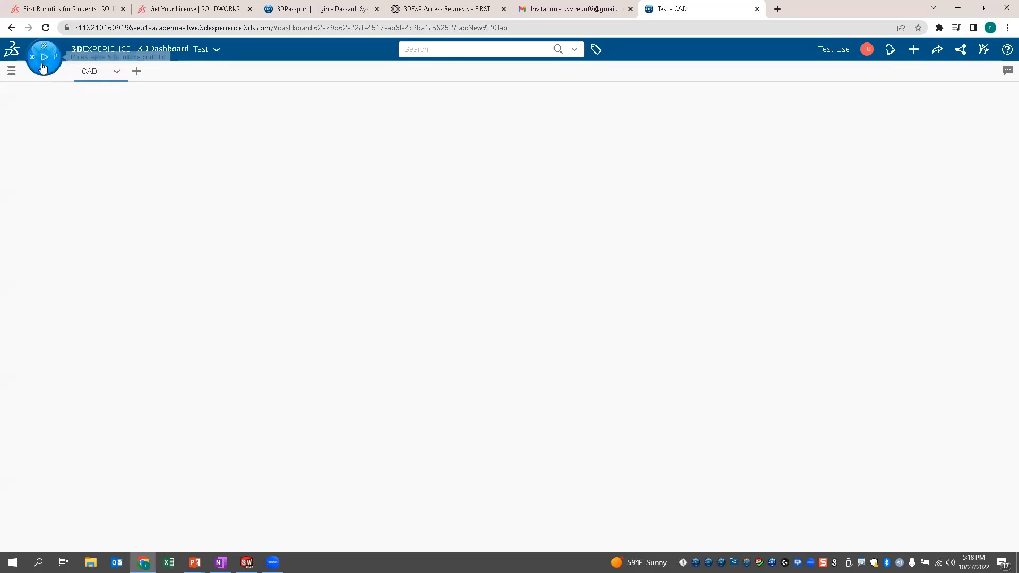
{"action": "scroll", "coordinate": [188, 320], "scroll_direction": "down", "scroll_amount": 2}
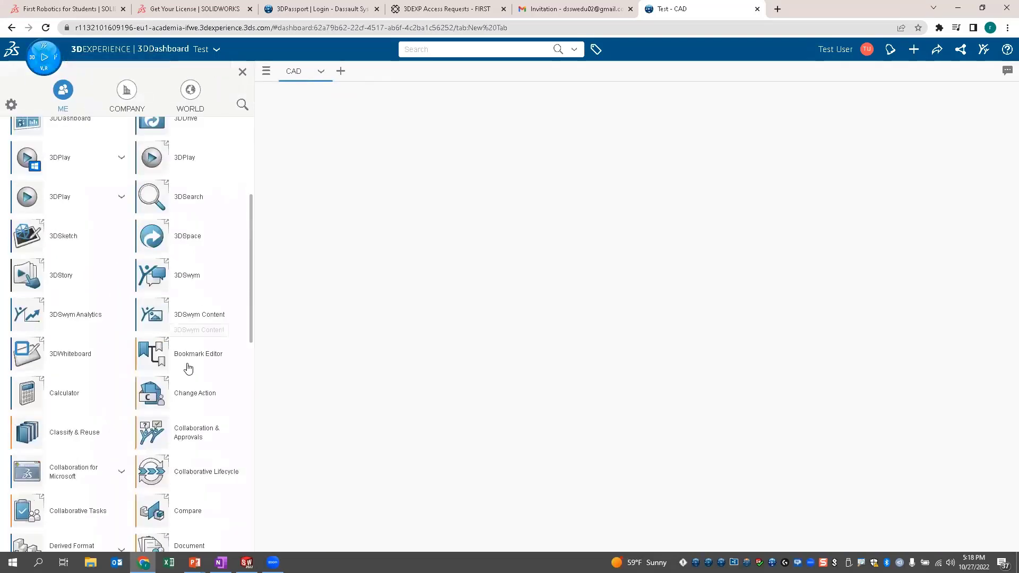
{"action": "left_click_drag", "start_coordinate": [183, 357], "coordinate": [336, 203]}
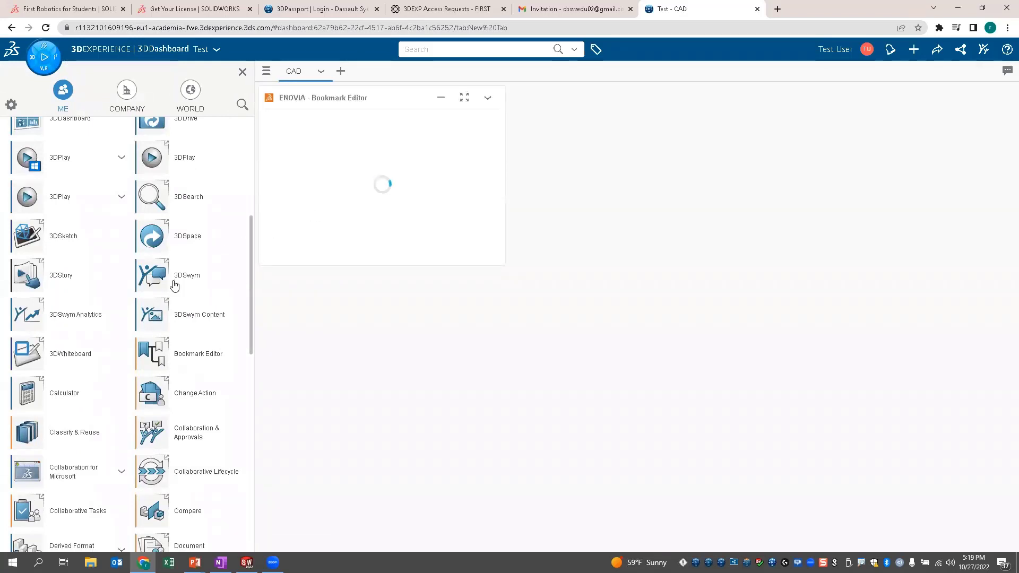
{"action": "scroll", "coordinate": [173, 286], "scroll_direction": "down", "scroll_amount": 10}
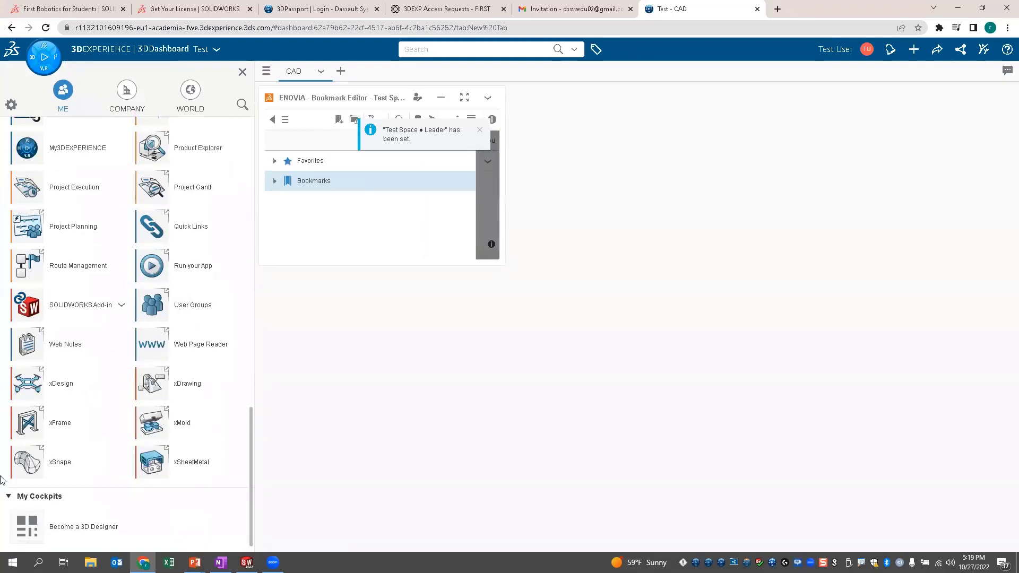
{"action": "left_click_drag", "start_coordinate": [65, 388], "coordinate": [701, 180]}
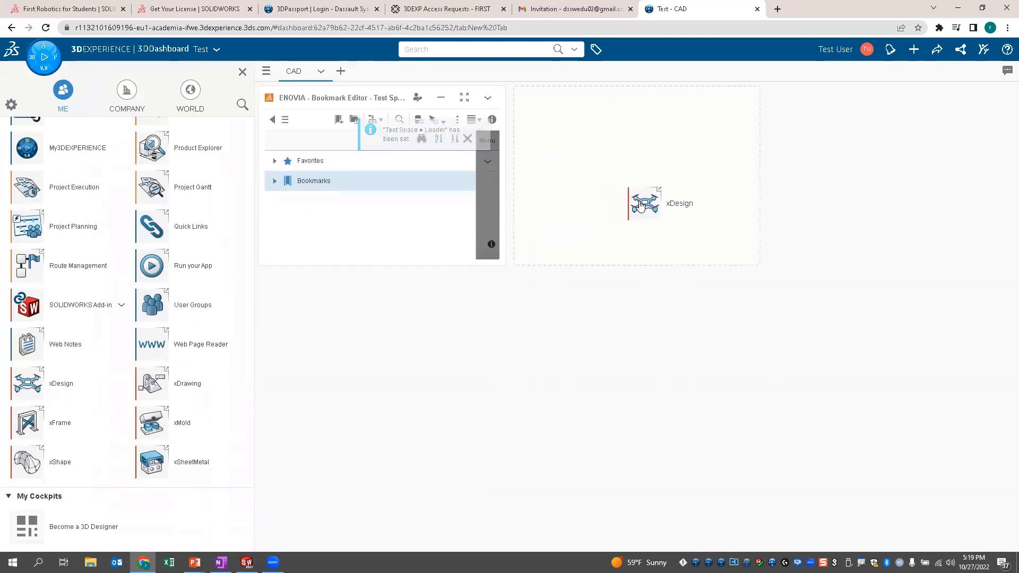
{"action": "left_click", "coordinate": [243, 71]}
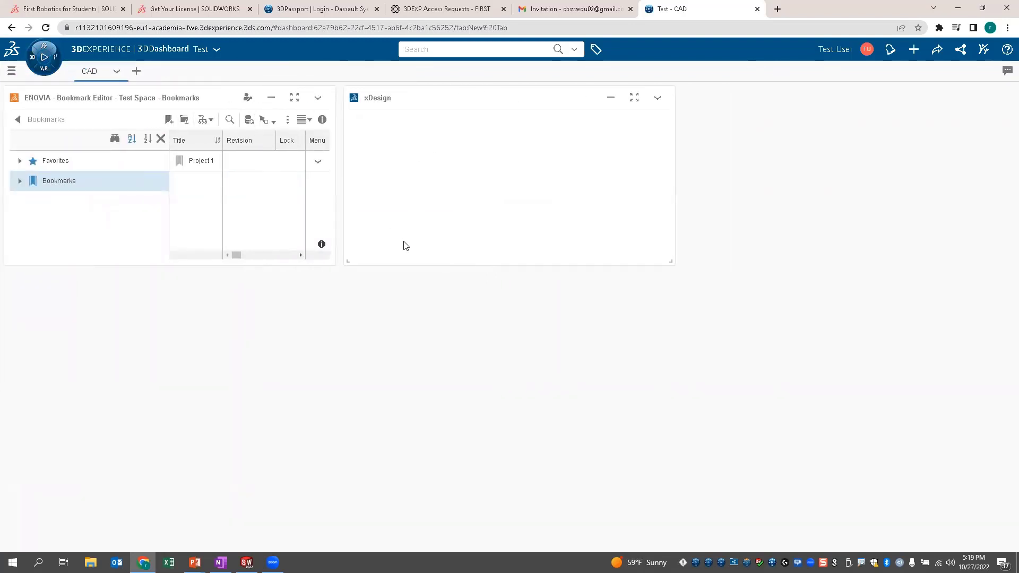
Fit the CAD tab's widgets and resize the split between xDesign and the Bookmark Editor
{"action": "left_click", "coordinate": [117, 74]}
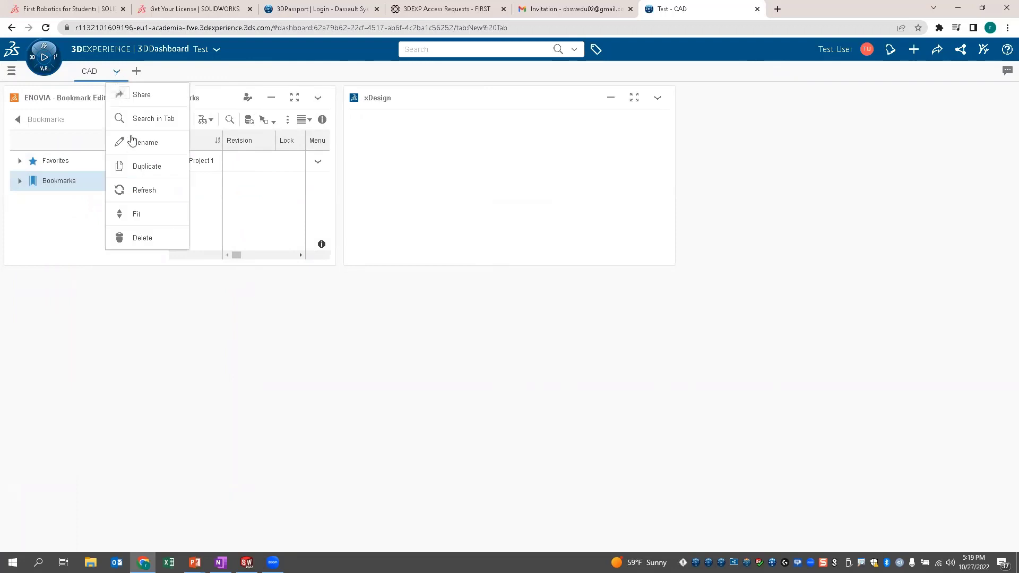
{"action": "left_click", "coordinate": [133, 214]}
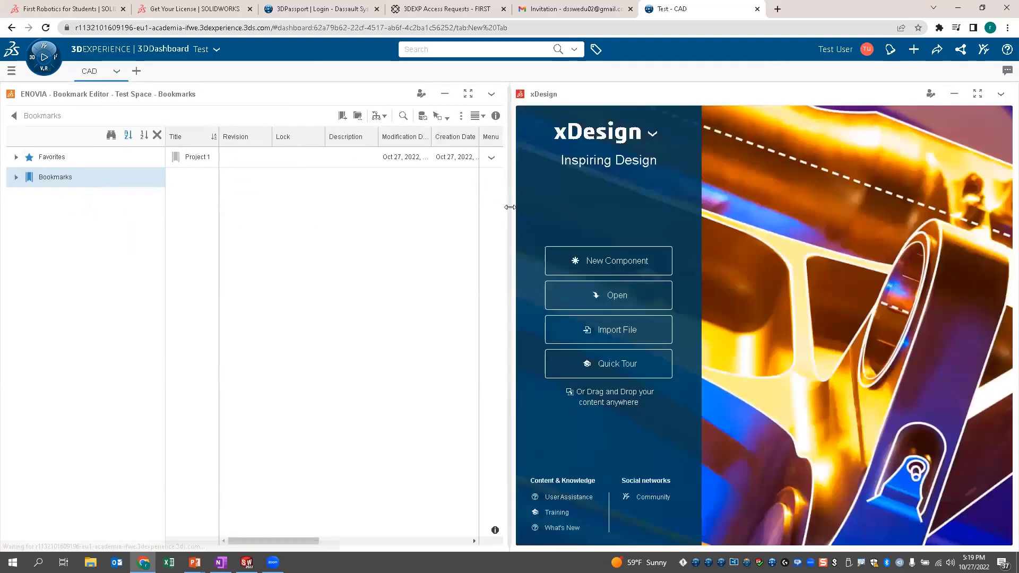
{"action": "left_click_drag", "start_coordinate": [510, 207], "coordinate": [441, 209]}
{"action": "left_click", "coordinate": [420, 94]}
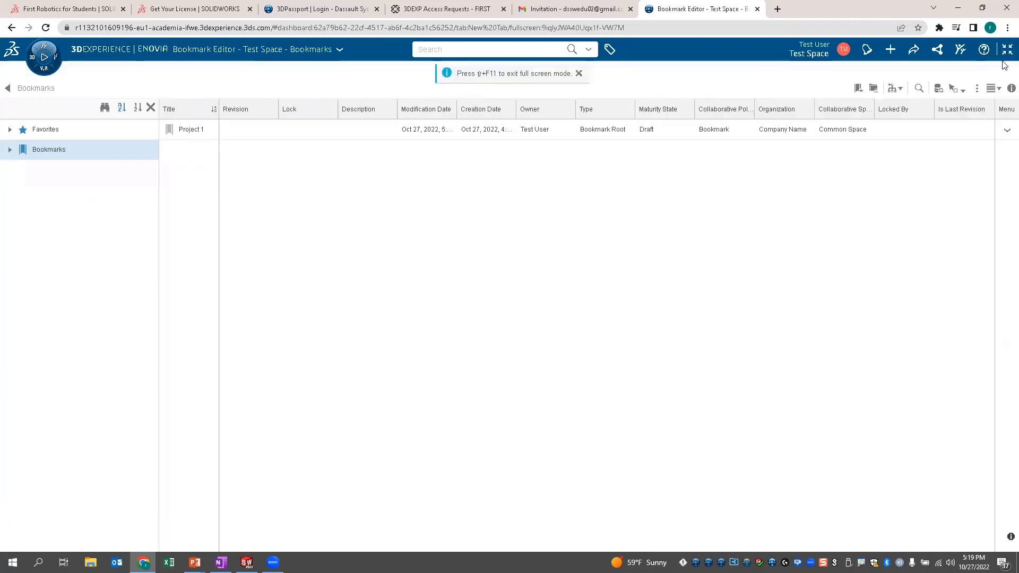
{"action": "left_click", "coordinate": [1007, 52]}
{"action": "mouse_move", "coordinate": [458, 153]}
{"action": "left_mouse_down"}
{"action": "mouse_move", "coordinate": [357, 160]}
{"action": "mouse_move", "coordinate": [448, 164]}
{"action": "left_mouse_up"}
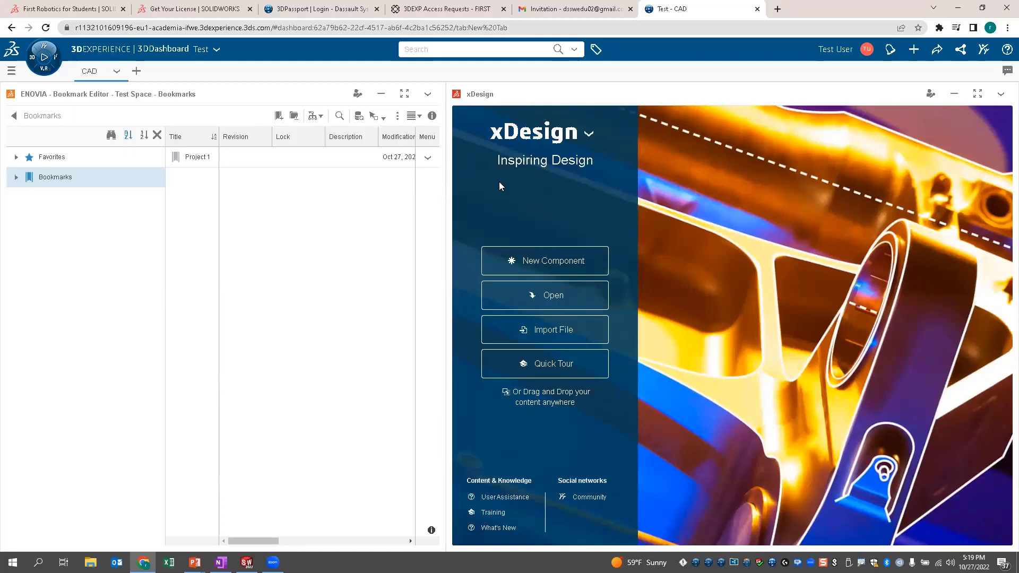
In the Bookmark Editor, open Project 1 and then its Assembly bookmark
{"action": "left_click", "coordinate": [589, 135]}
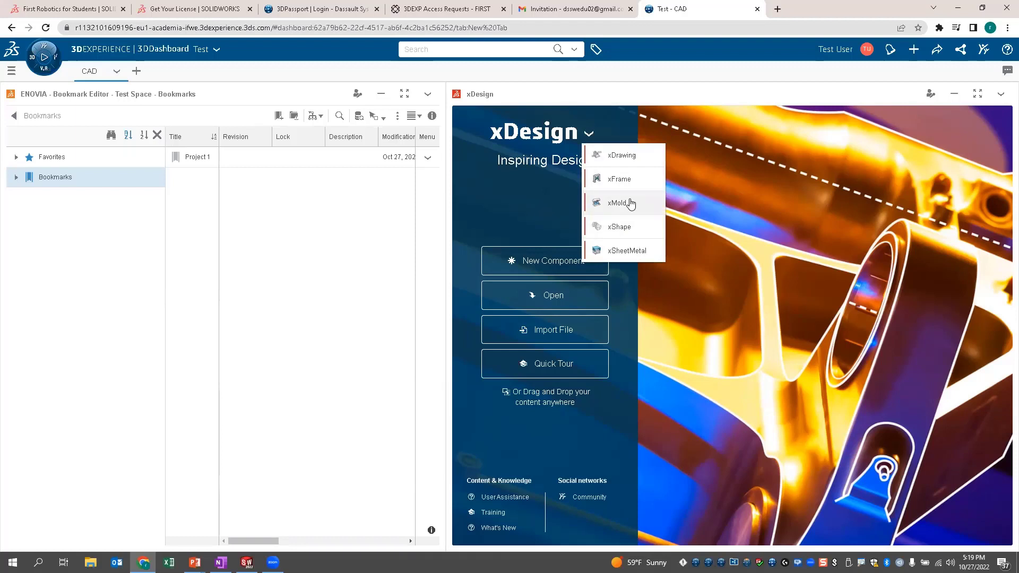
{"action": "left_click", "coordinate": [527, 228]}
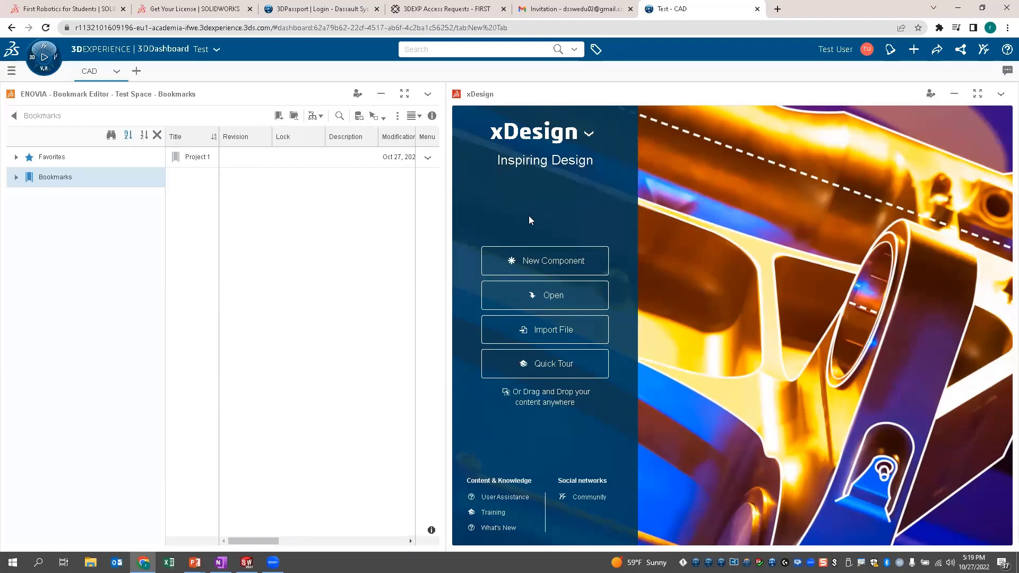
{"action": "left_click", "coordinate": [205, 159]}
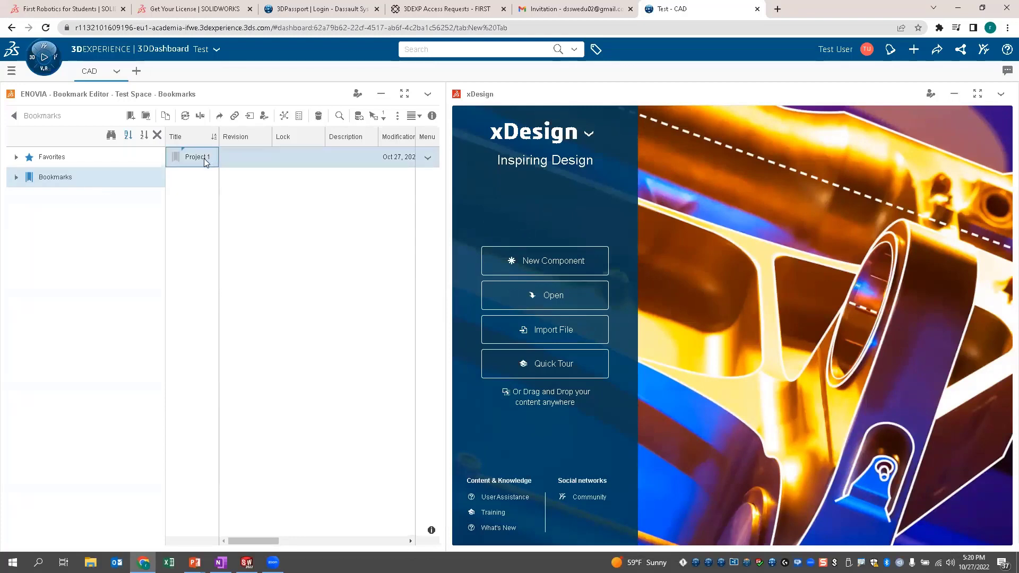
{"action": "double_click", "coordinate": [205, 159]}
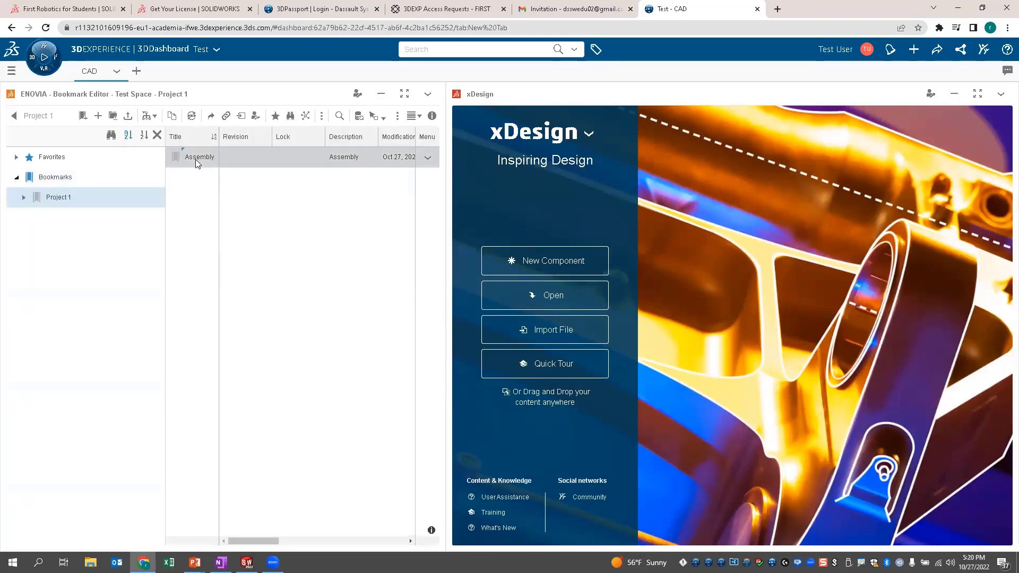
{"action": "left_click", "coordinate": [196, 159]}
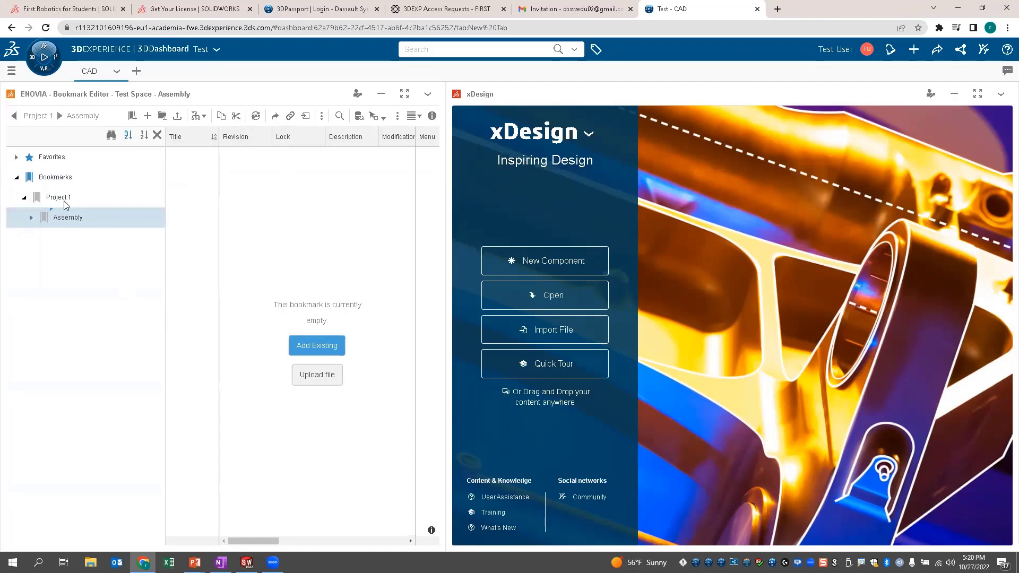
Create a new xDesign component named Test in Test Space and maximize the xDesign widget
{"action": "left_click", "coordinate": [579, 264]}
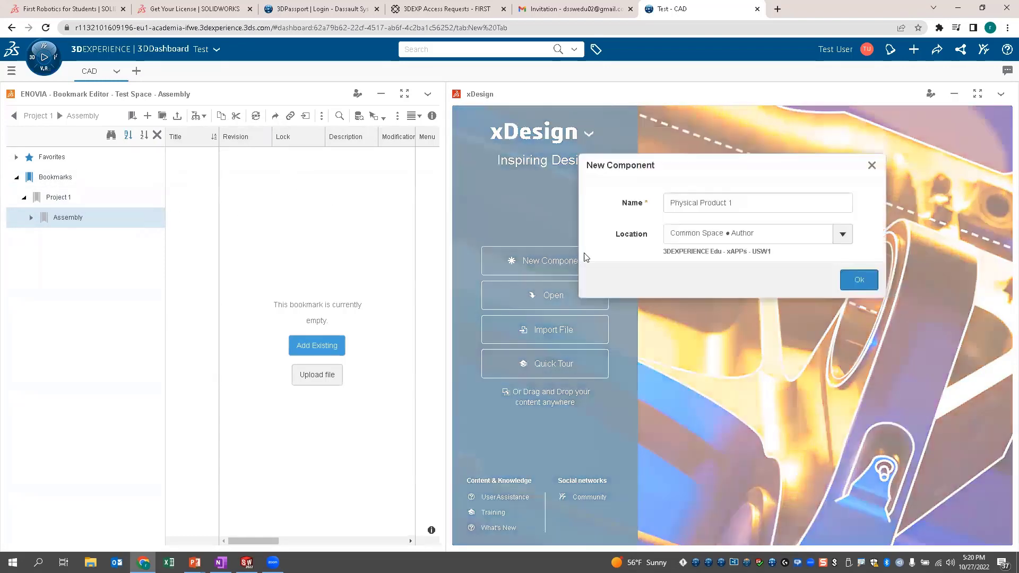
{"action": "type", "text": "Test"}
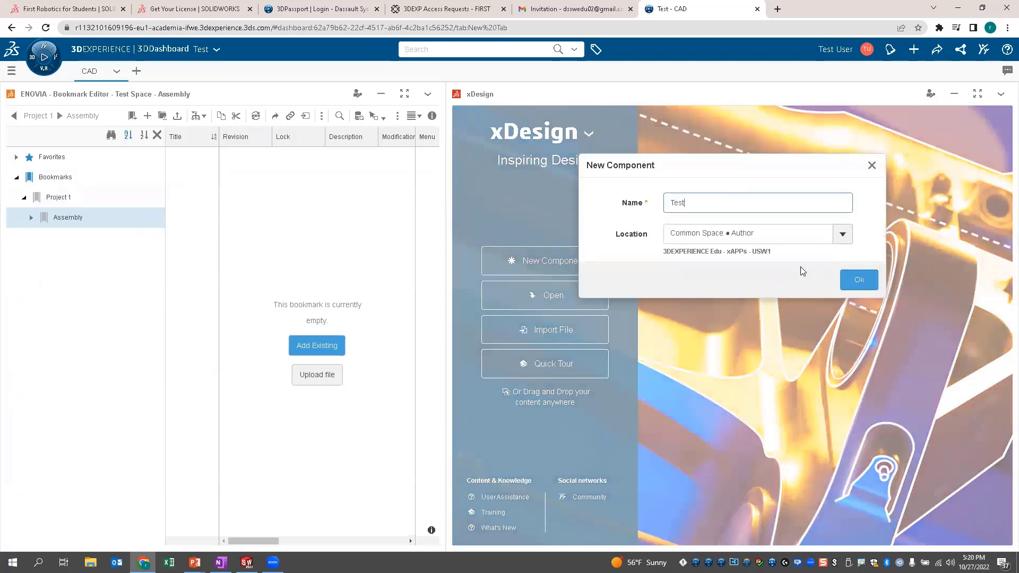
{"action": "left_click", "coordinate": [743, 234]}
{"action": "left_click", "coordinate": [699, 279]}
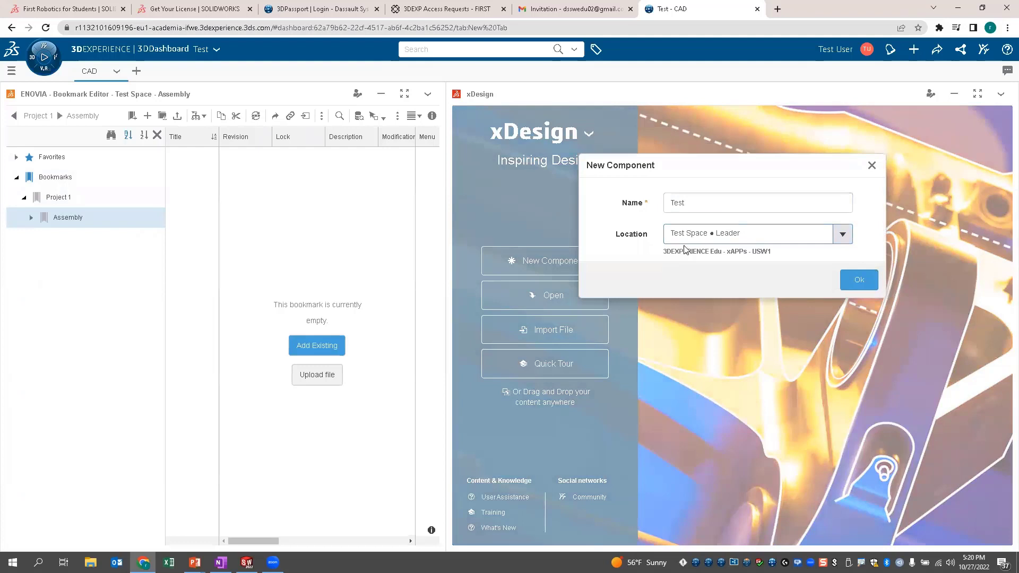
{"action": "left_click", "coordinate": [852, 279]}
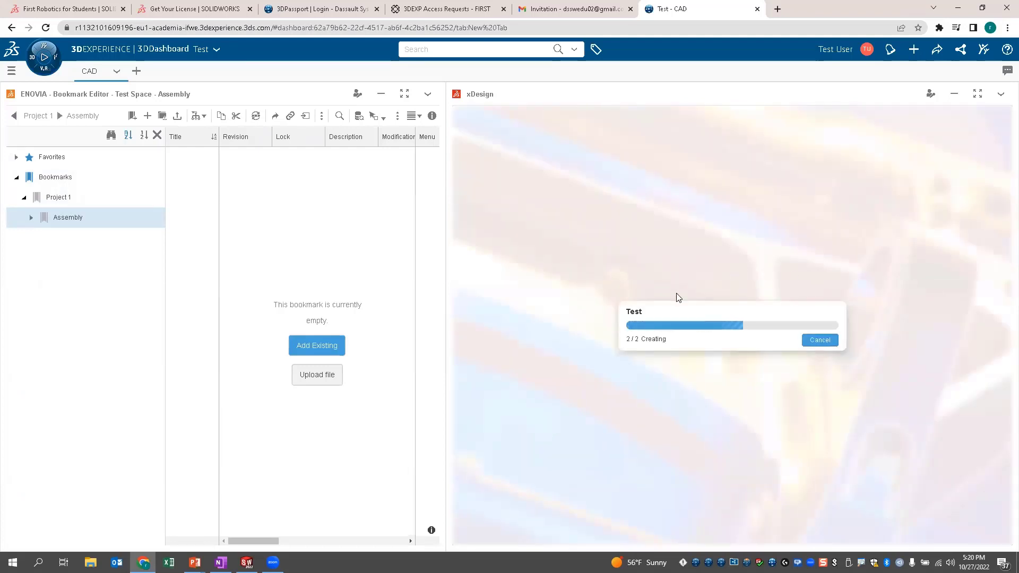
{"action": "left_click", "coordinate": [978, 94]}
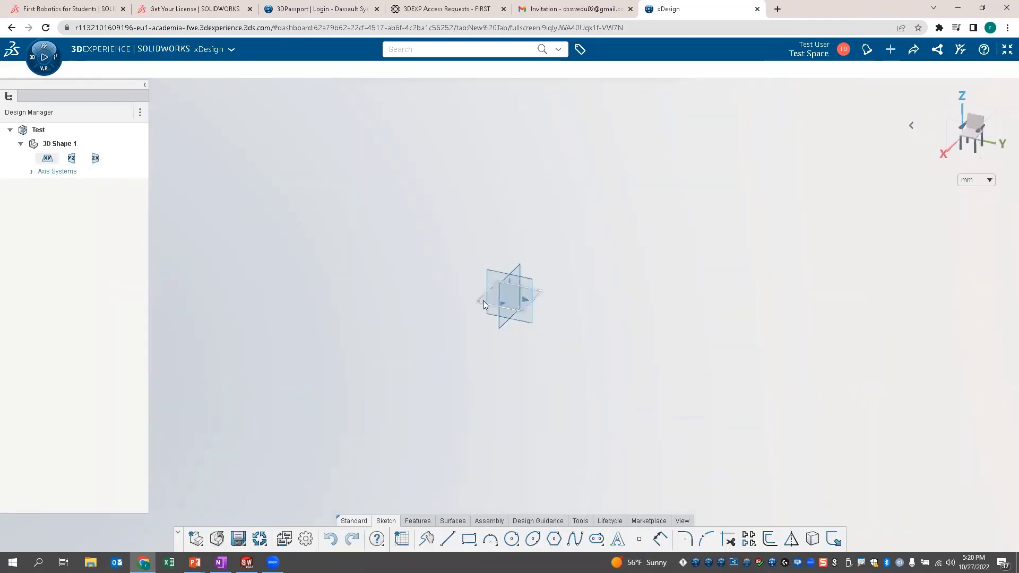
Start a sketch on the xy plane and draw a corner rectangle from the origin
{"action": "left_click", "coordinate": [509, 289]}
{"action": "left_click", "coordinate": [509, 260]}
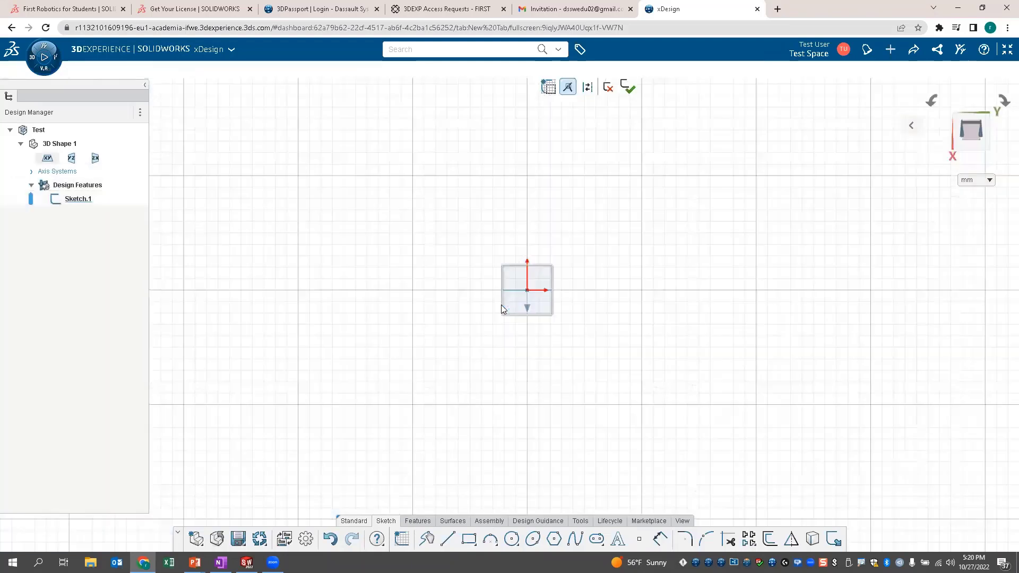
{"action": "right_click", "coordinate": [450, 235]}
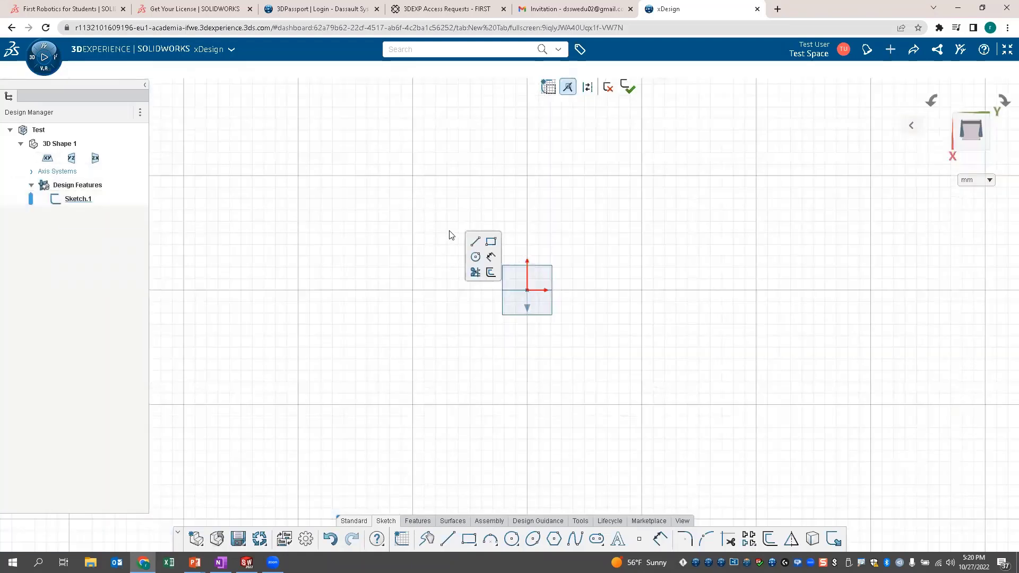
{"action": "left_click", "coordinate": [489, 241]}
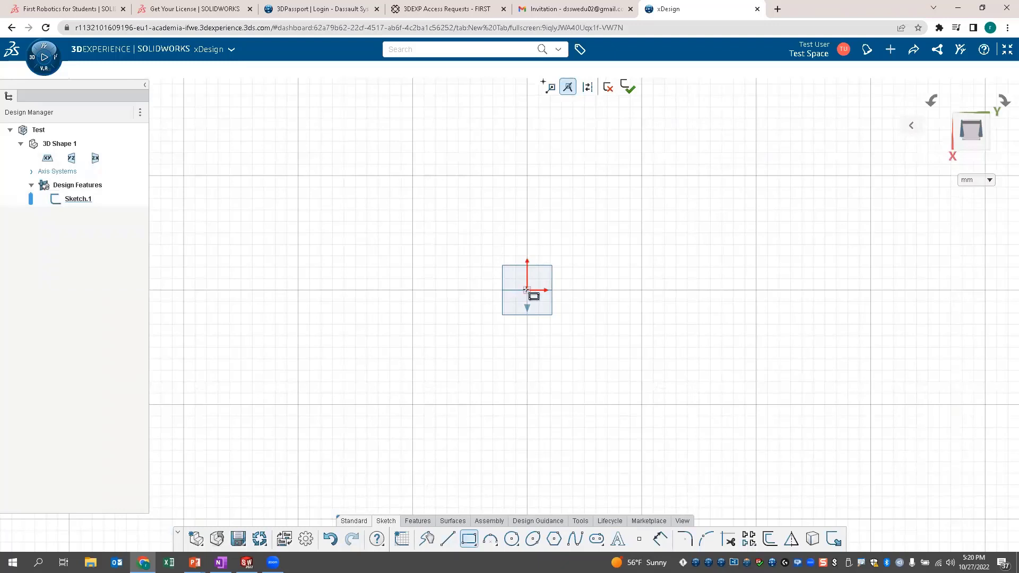
{"action": "left_click", "coordinate": [688, 154]}
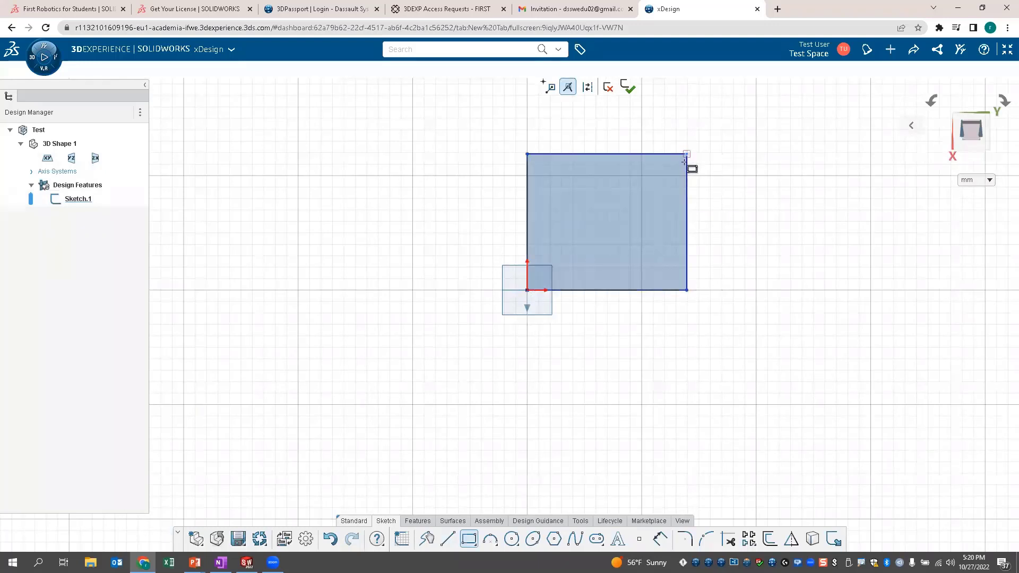
Dimension the rectangle 140 mm wide by 100 mm tall and exit the sketch
{"action": "left_click", "coordinate": [640, 153]}
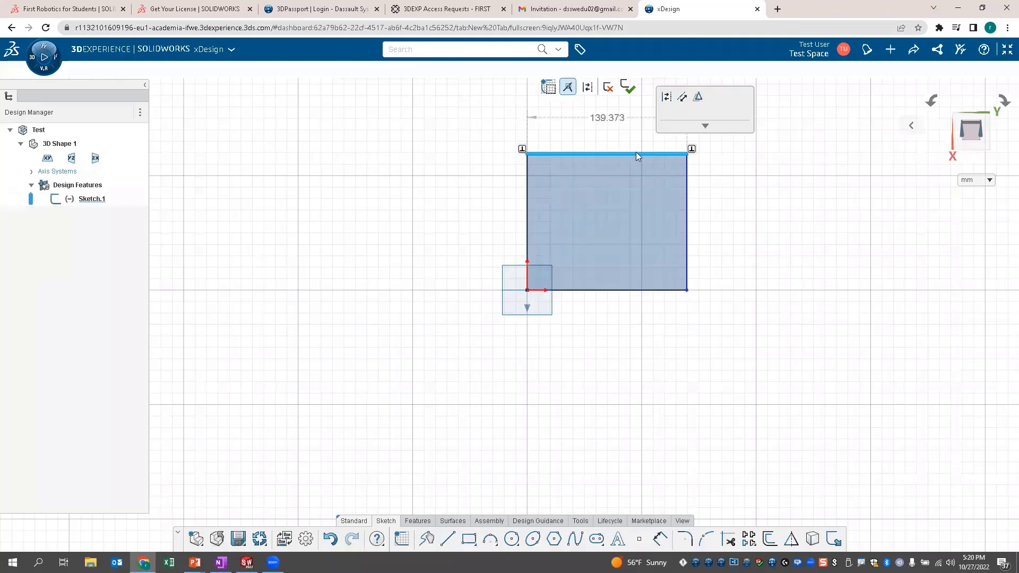
{"action": "double_click", "coordinate": [608, 118]}
{"action": "type", "text": "130"}
{"action": "key", "text": "Return"}
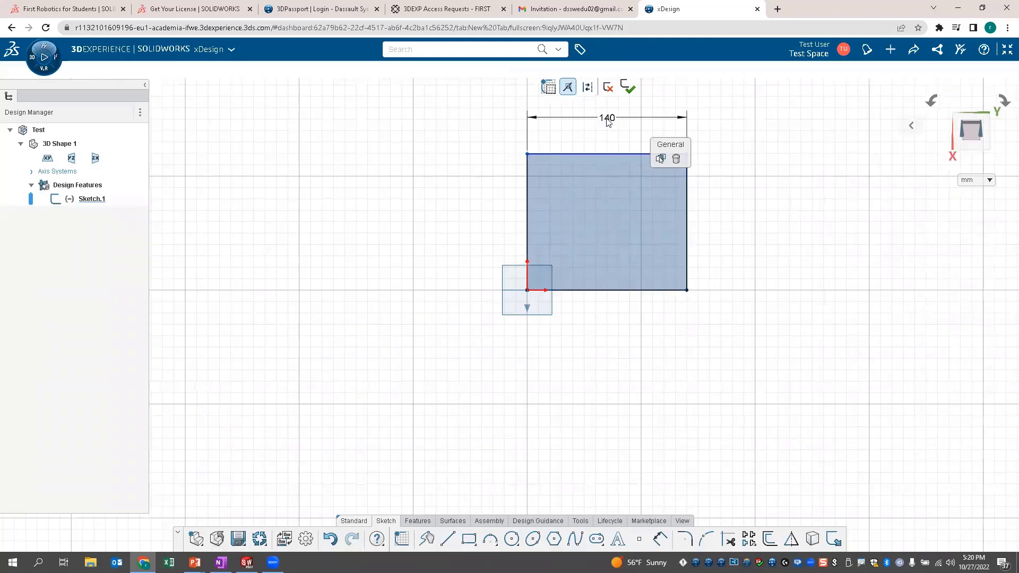
{"action": "left_click", "coordinate": [689, 190]}
{"action": "left_click", "coordinate": [732, 222]}
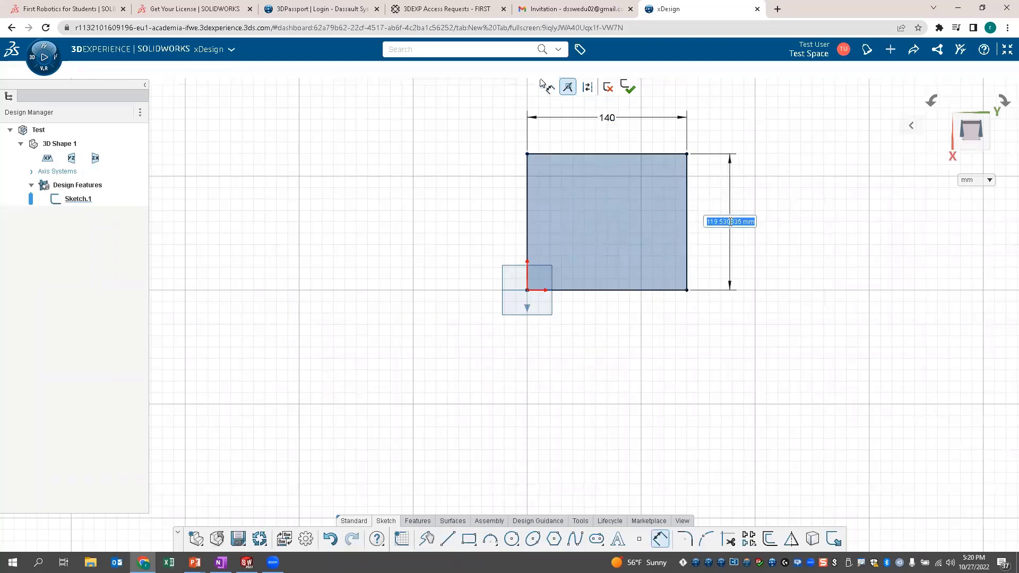
{"action": "type", "text": "100"}
{"action": "key", "text": "Return"}
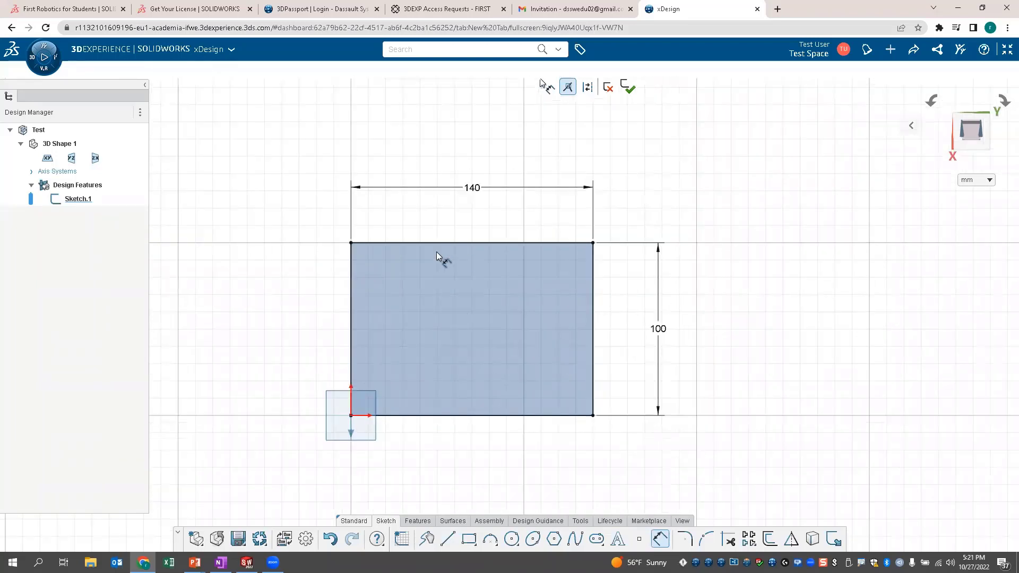
{"action": "left_click", "coordinate": [627, 89]}
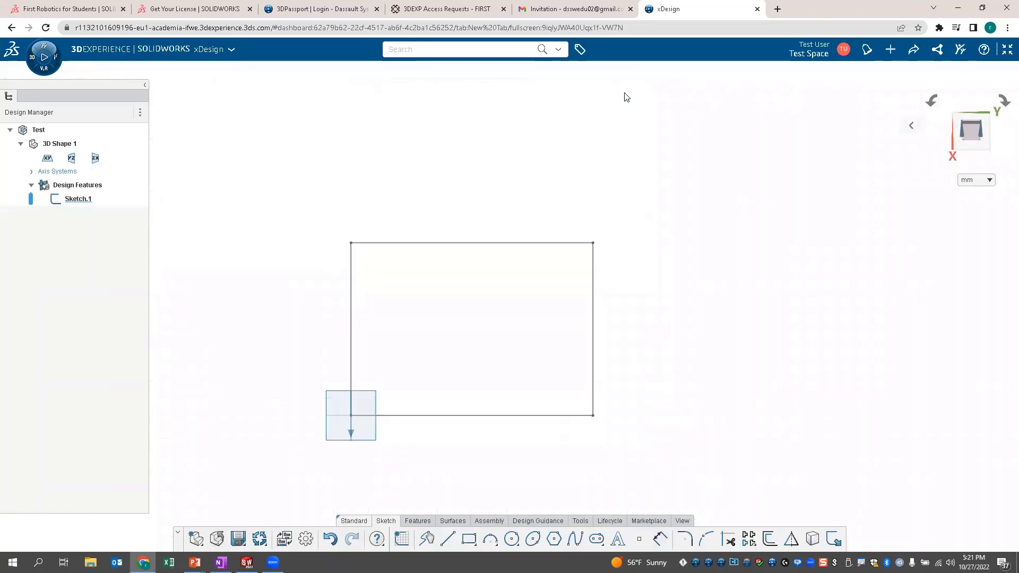
Try adding a cube feature on Sketch.1, then cancel it
{"action": "left_click", "coordinate": [414, 523]}
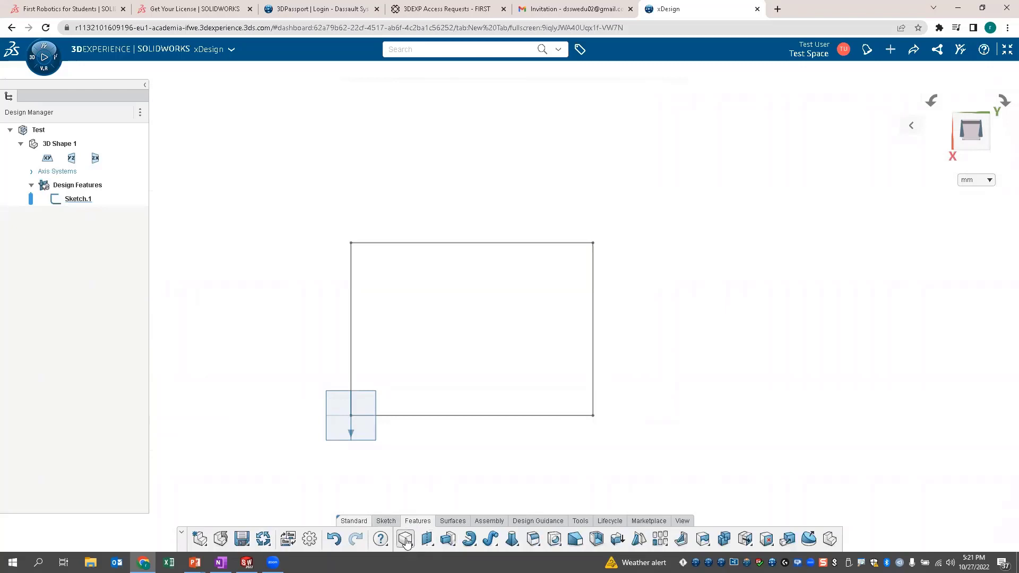
{"action": "left_click", "coordinate": [406, 539]}
{"action": "left_click", "coordinate": [95, 199]}
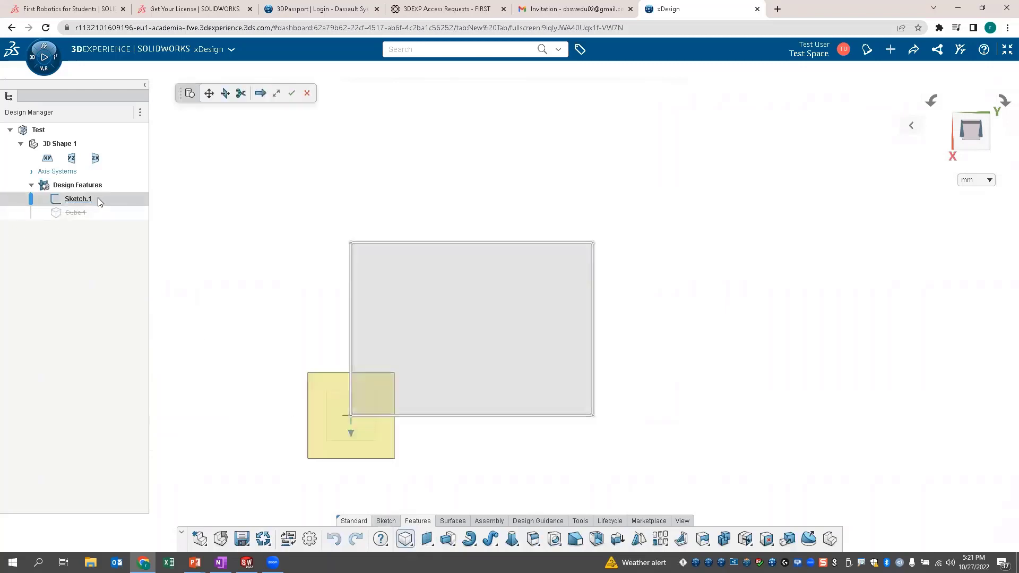
{"action": "left_click", "coordinate": [98, 198]}
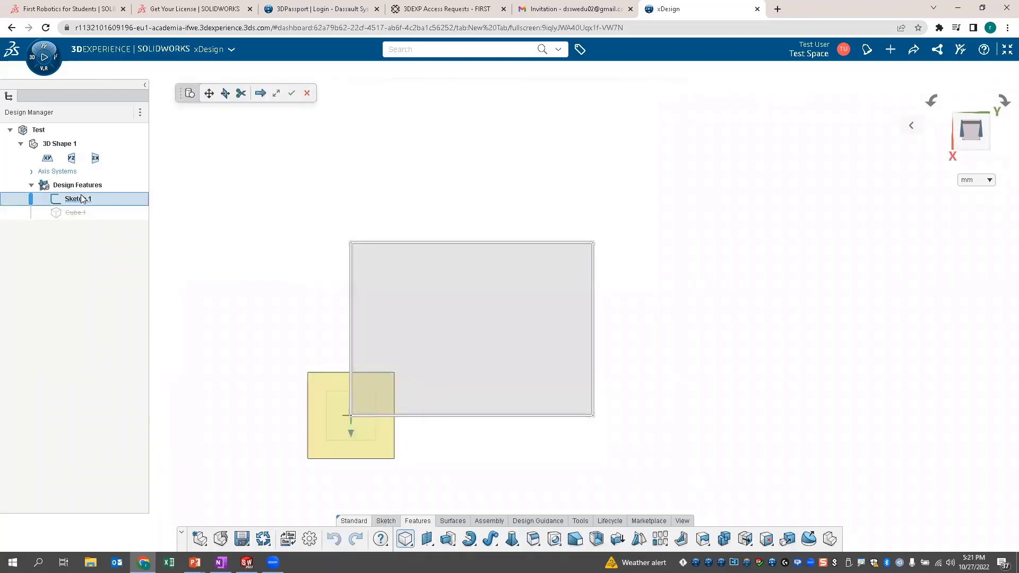
{"action": "mouse_move", "coordinate": [347, 415]}
{"action": "left_mouse_down"}
{"action": "mouse_move", "coordinate": [280, 292]}
{"action": "mouse_move", "coordinate": [415, 293]}
{"action": "left_mouse_up"}
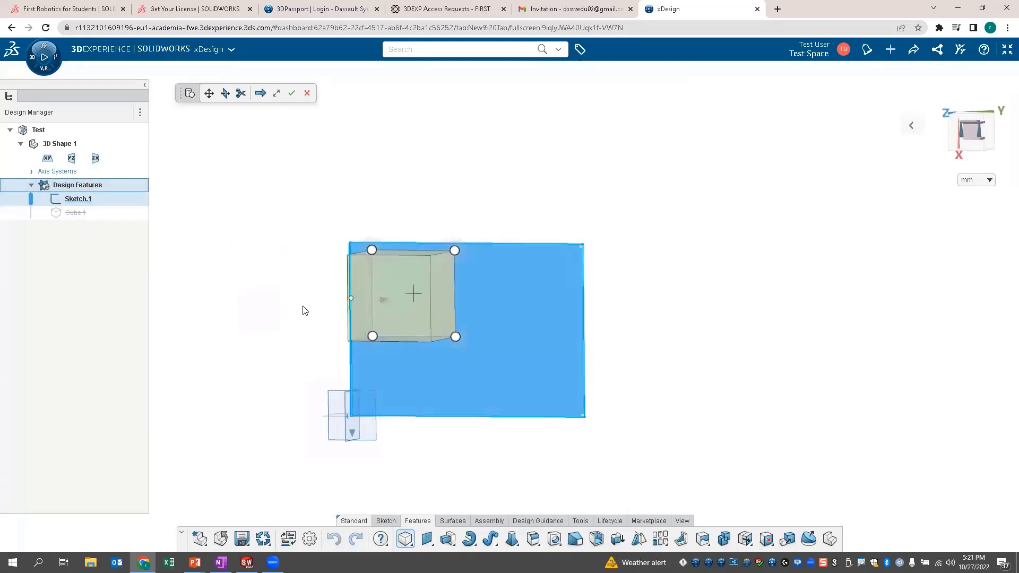
{"action": "left_click", "coordinate": [307, 93]}
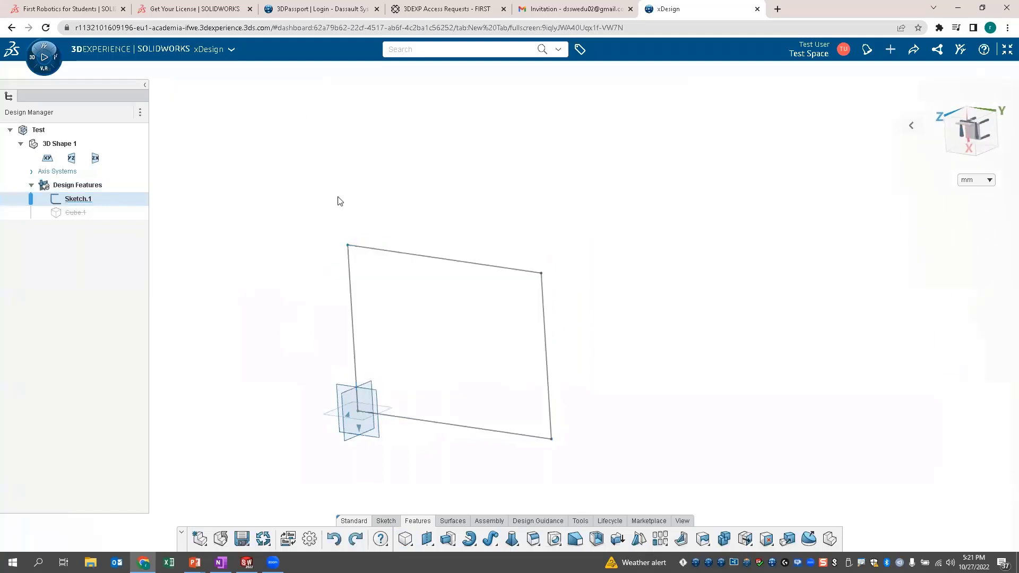
{"action": "left_click", "coordinate": [81, 199]}
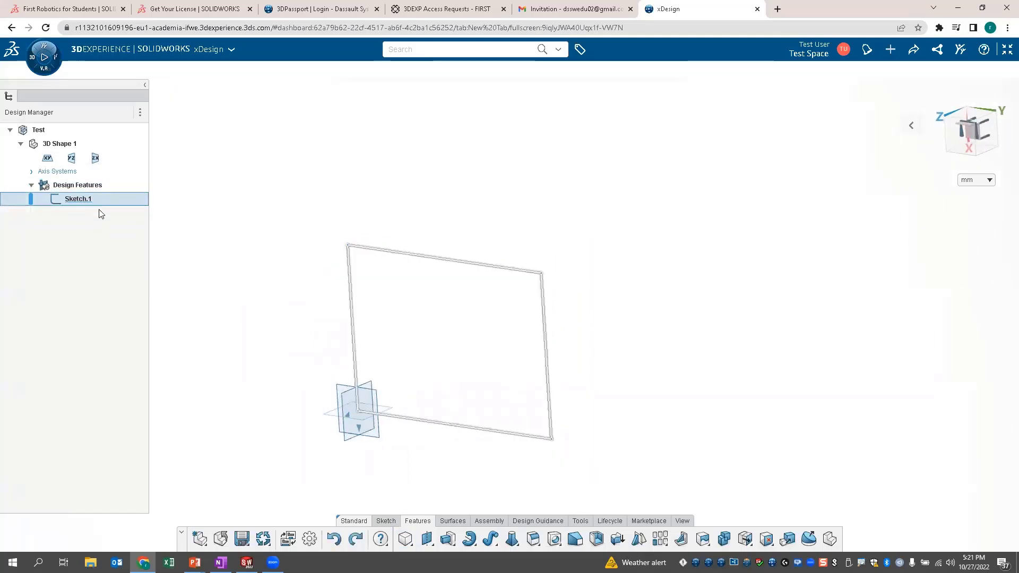
{"action": "left_click", "coordinate": [356, 364]}
{"action": "left_click", "coordinate": [407, 540]}
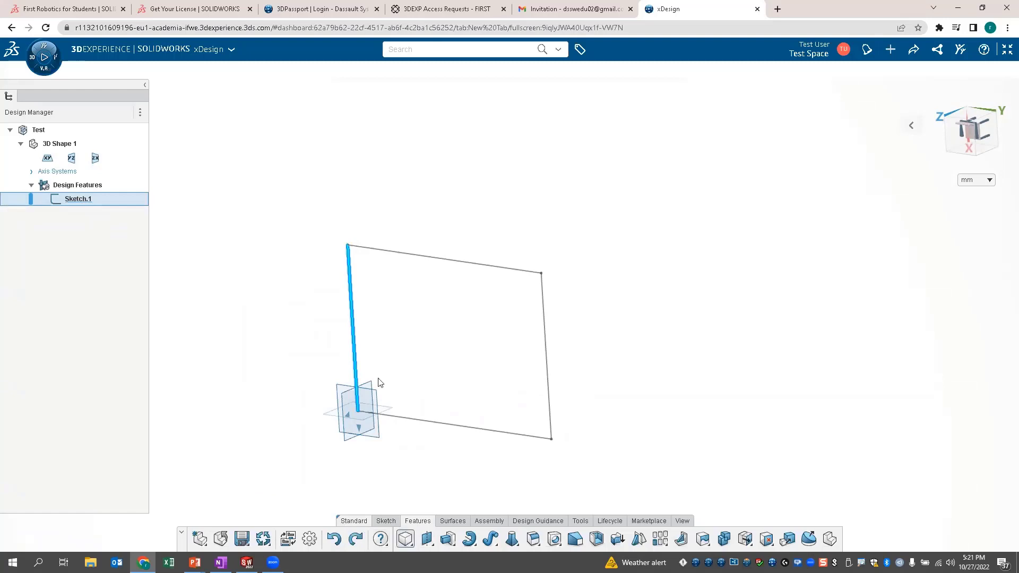
{"action": "key", "text": "Escape"}
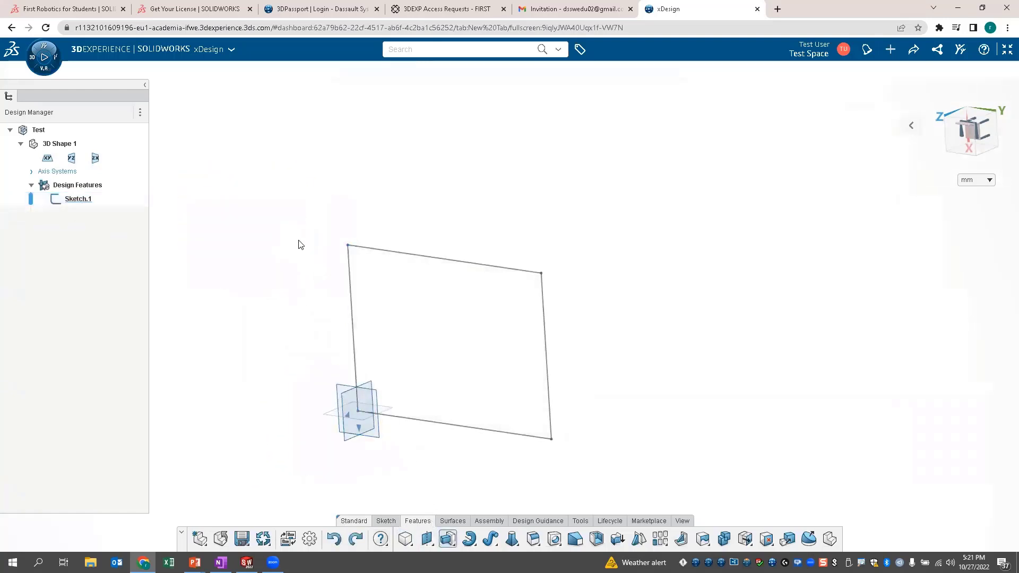
Extrude the rectangle profile 35 mm blind into a solid block
{"action": "key", "text": "e"}
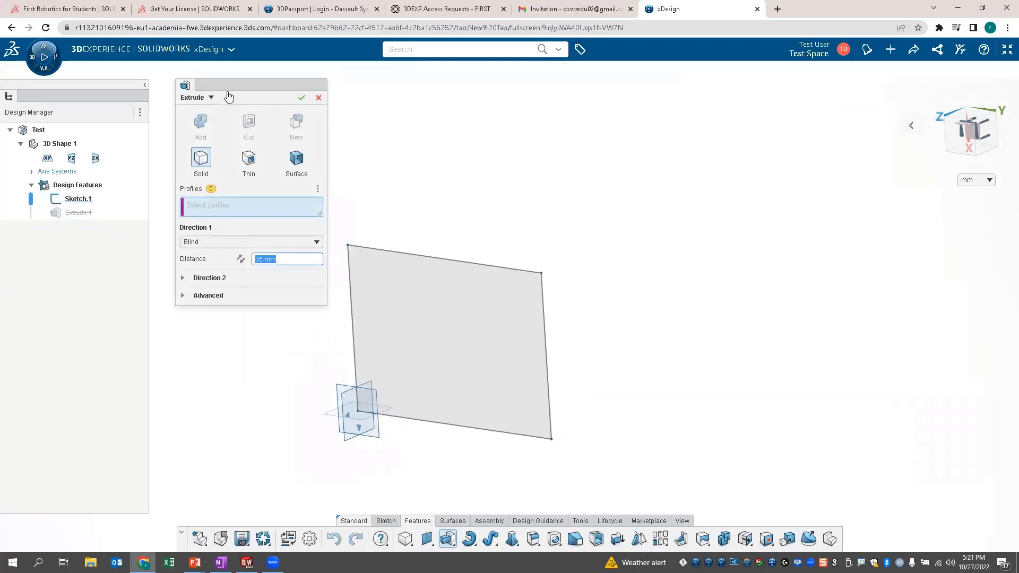
{"action": "left_click_drag", "start_coordinate": [232, 96], "coordinate": [312, 110]}
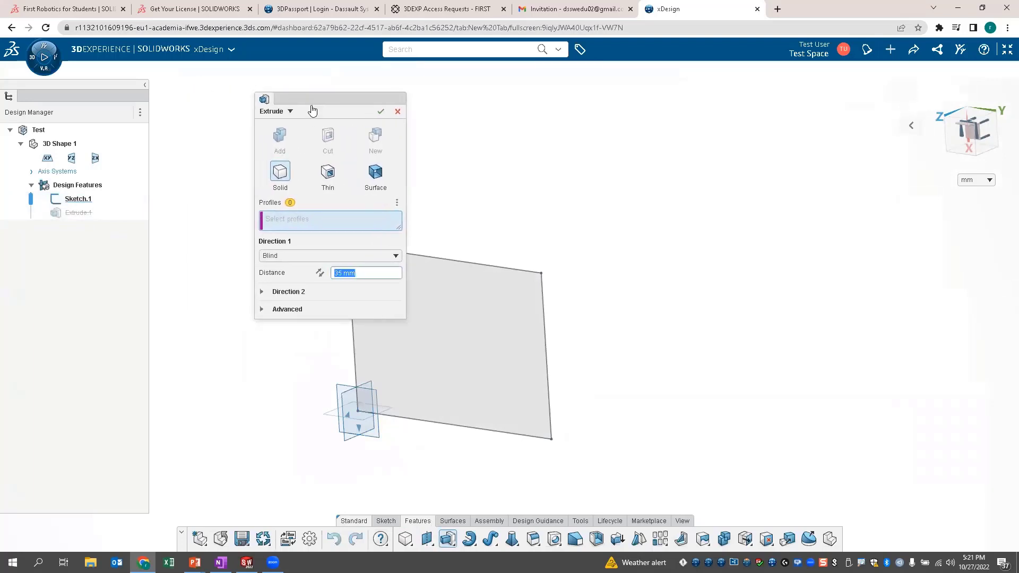
{"action": "left_click", "coordinate": [424, 343]}
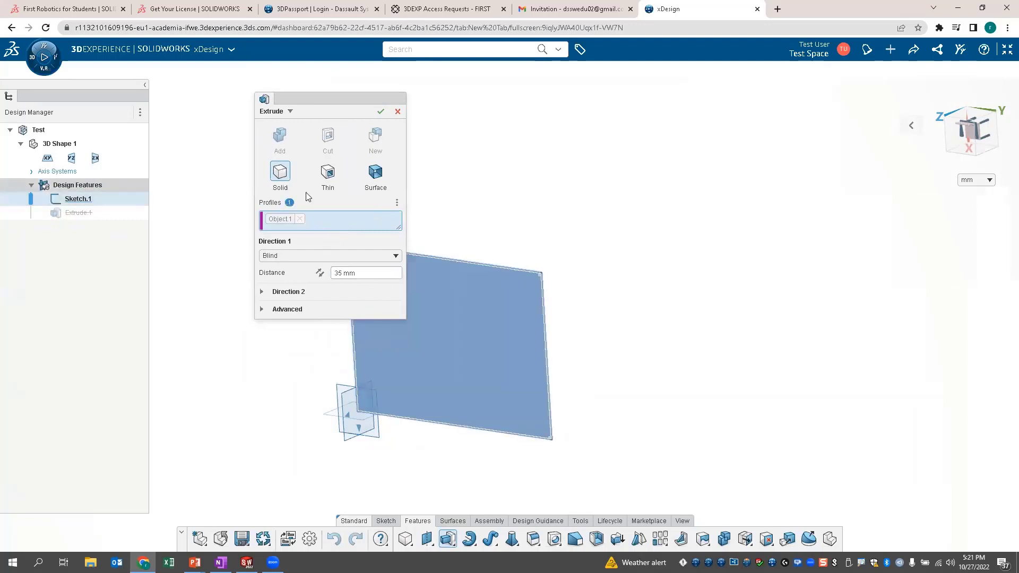
{"action": "left_click", "coordinate": [291, 112]}
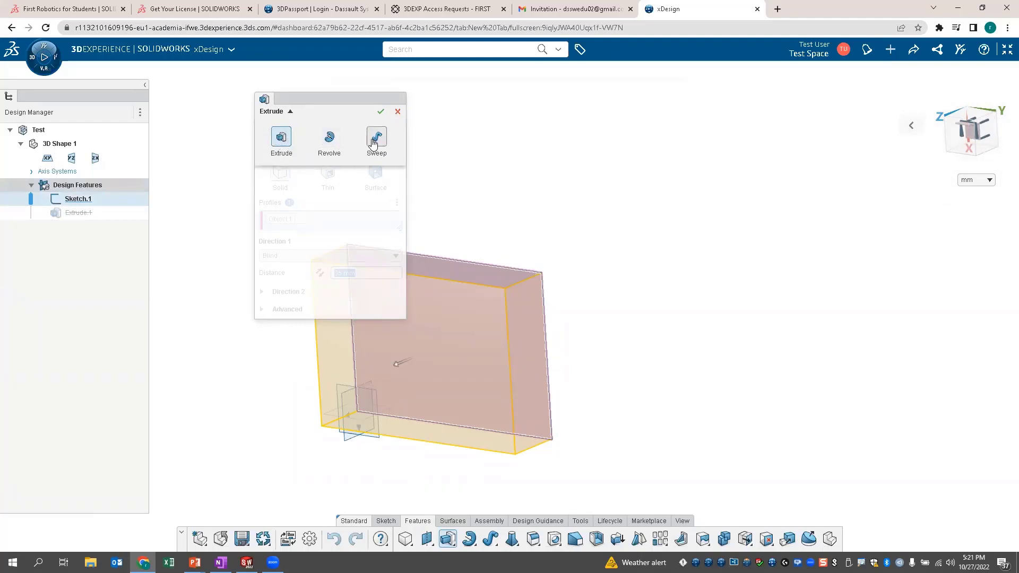
{"action": "left_click", "coordinate": [289, 112]}
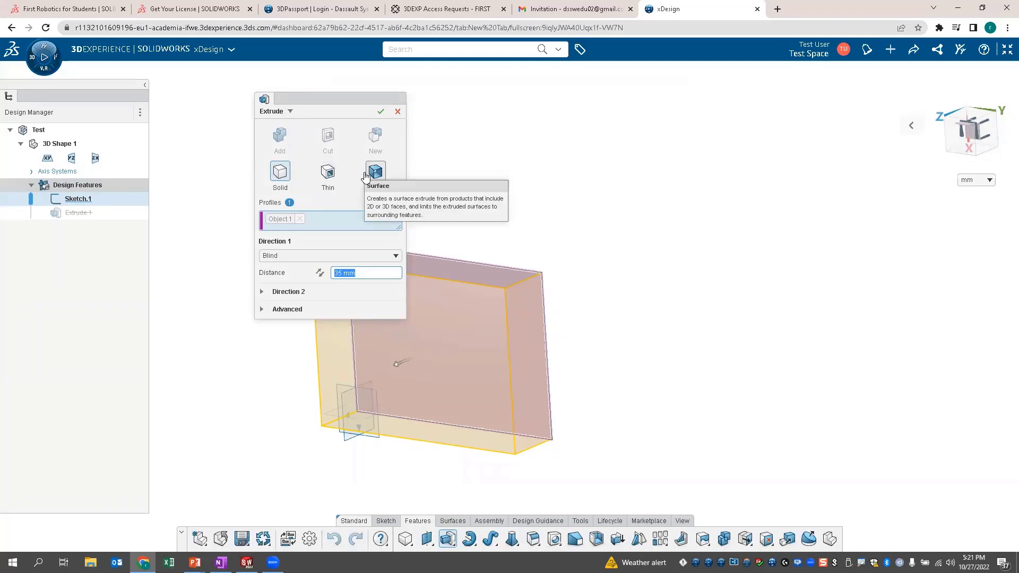
{"action": "left_click", "coordinate": [262, 292]}
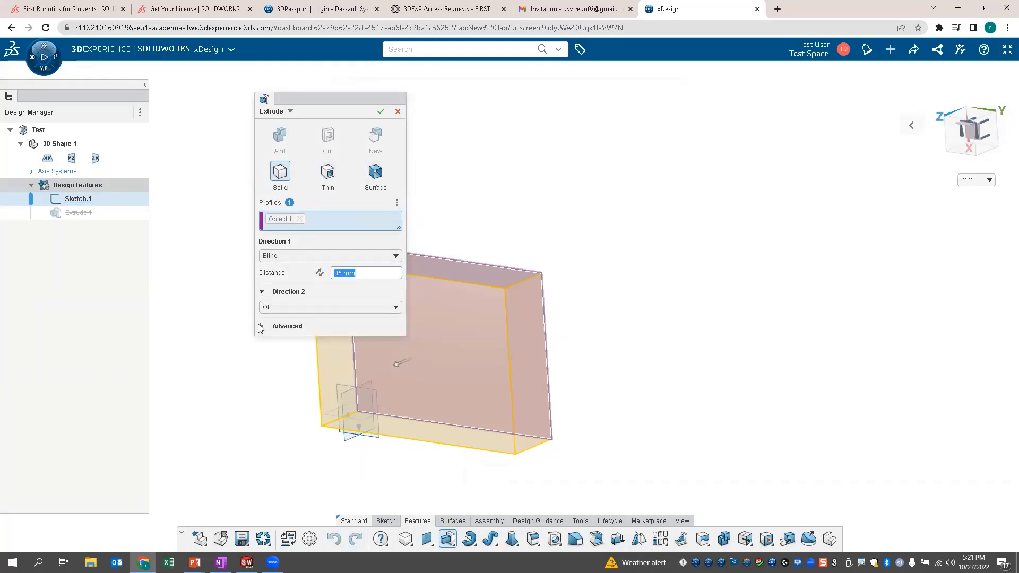
{"action": "left_click", "coordinate": [261, 326]}
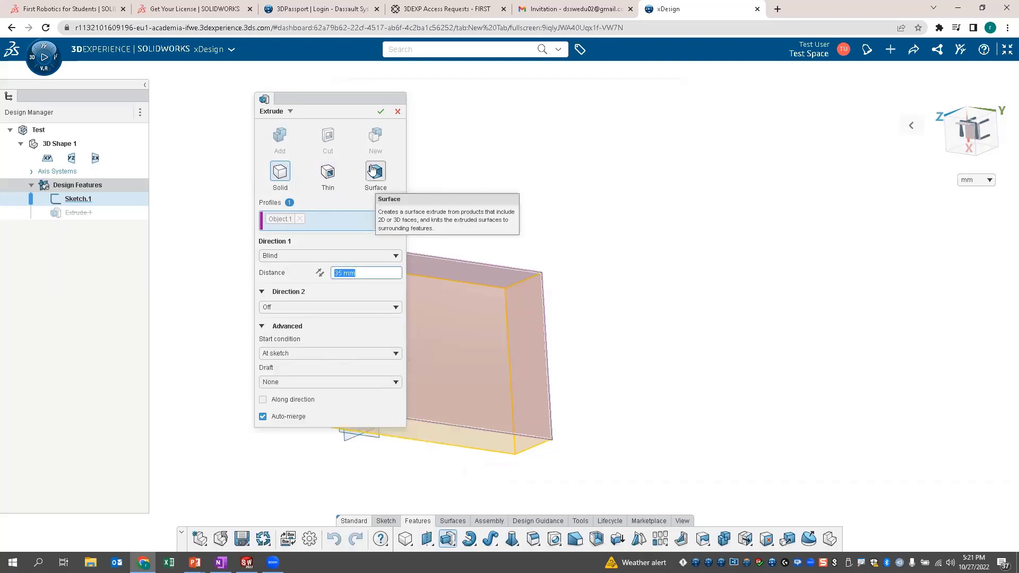
{"action": "left_click", "coordinate": [380, 112]}
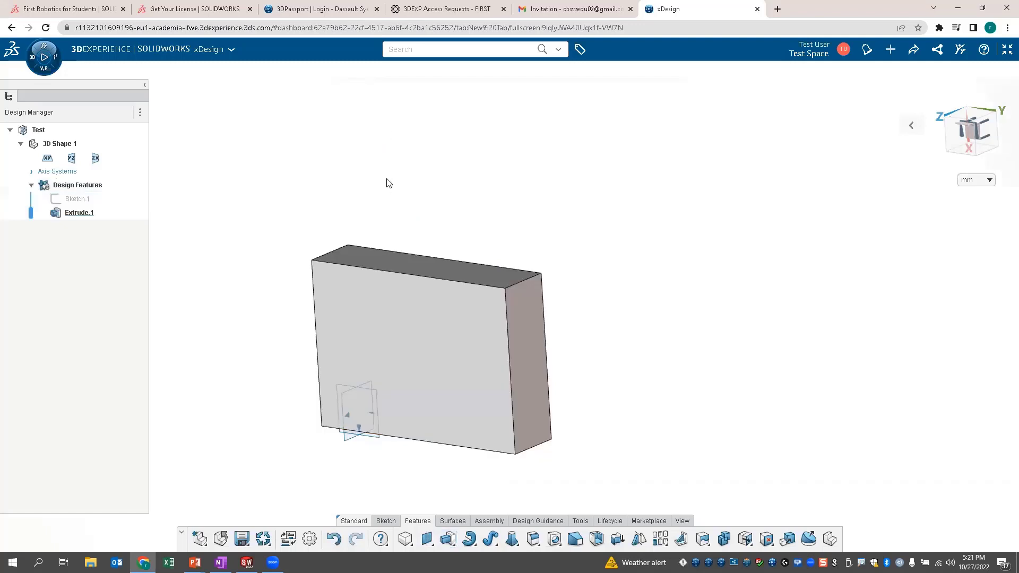
{"action": "left_click_drag", "start_coordinate": [387, 182], "coordinate": [447, 156]}
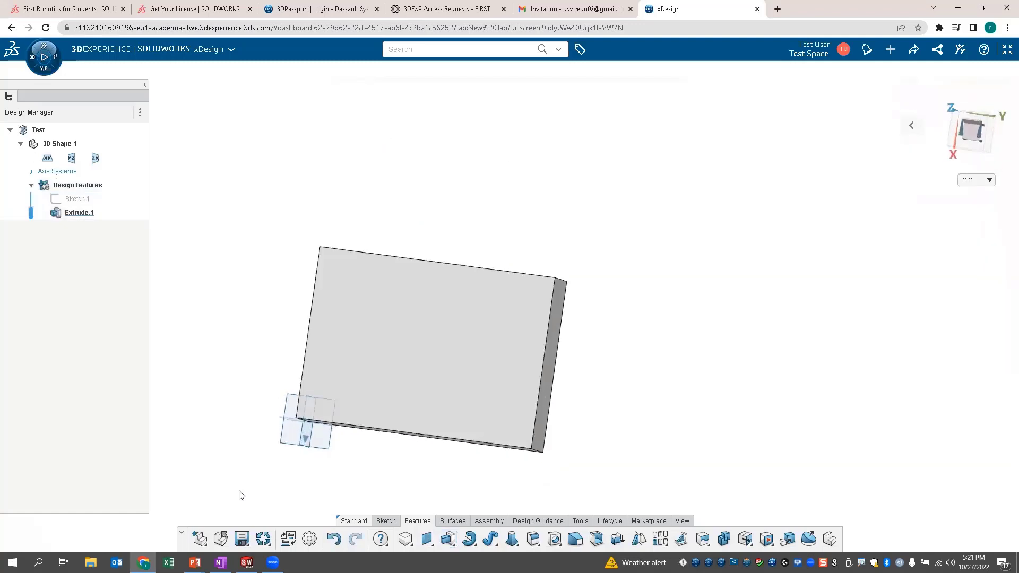
Save the Test part using the Add to Bookmark save option
{"action": "left_click", "coordinate": [241, 540]}
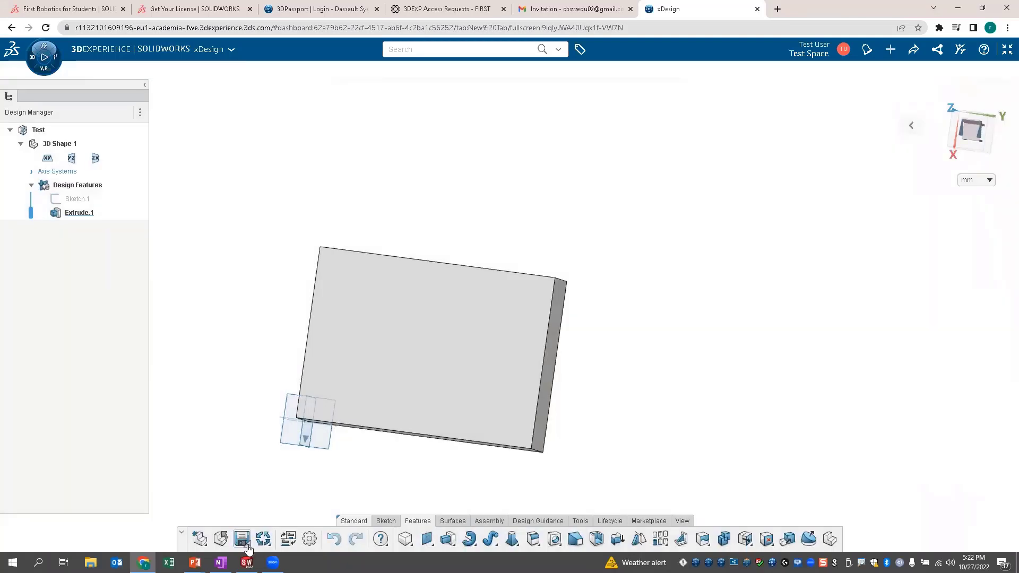
{"action": "left_click", "coordinate": [245, 546]}
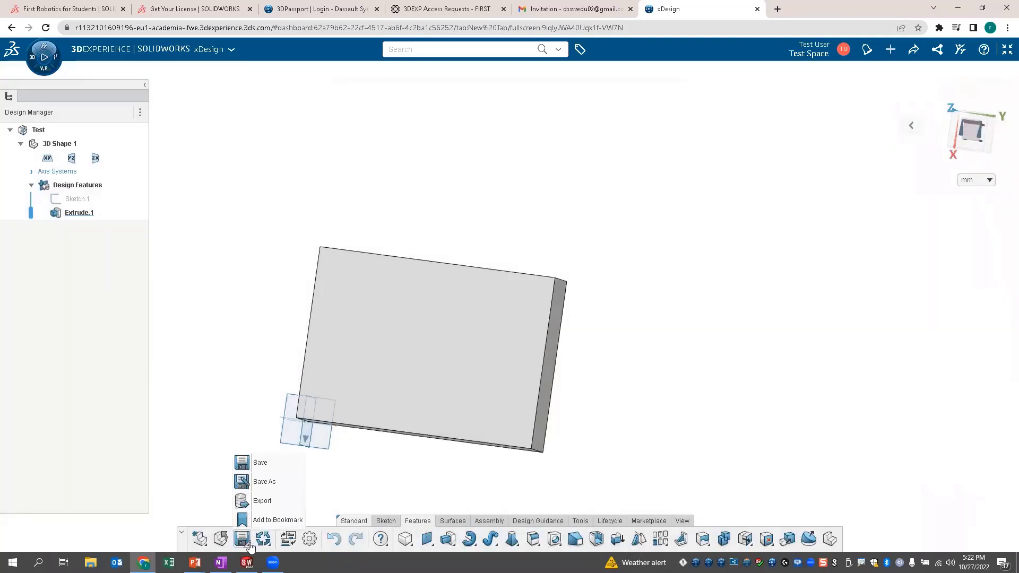
{"action": "left_click", "coordinate": [267, 520]}
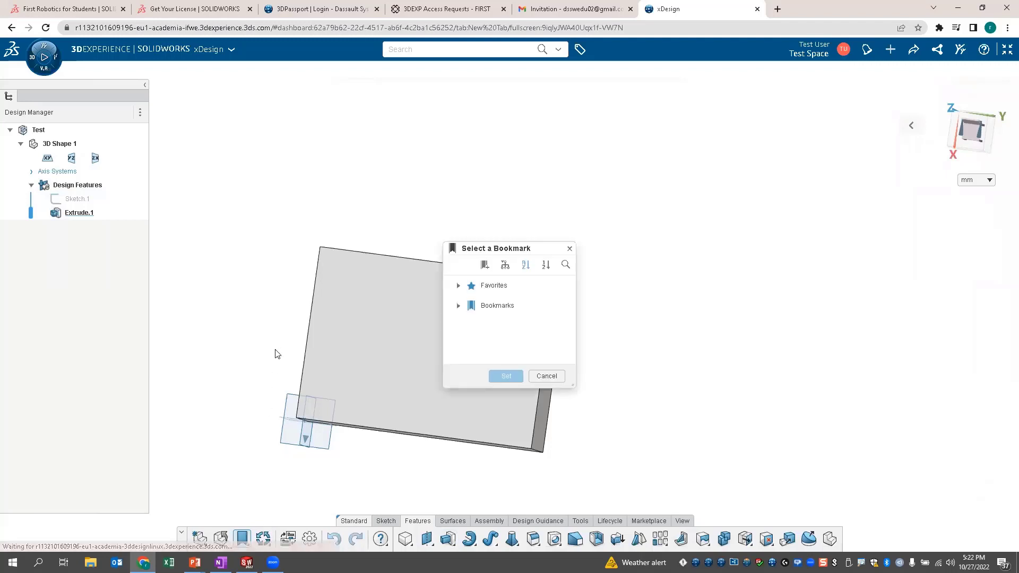
Put the part in Project 1's Assembly bookmark, then exit full-screen view
{"action": "left_click", "coordinate": [459, 306]}
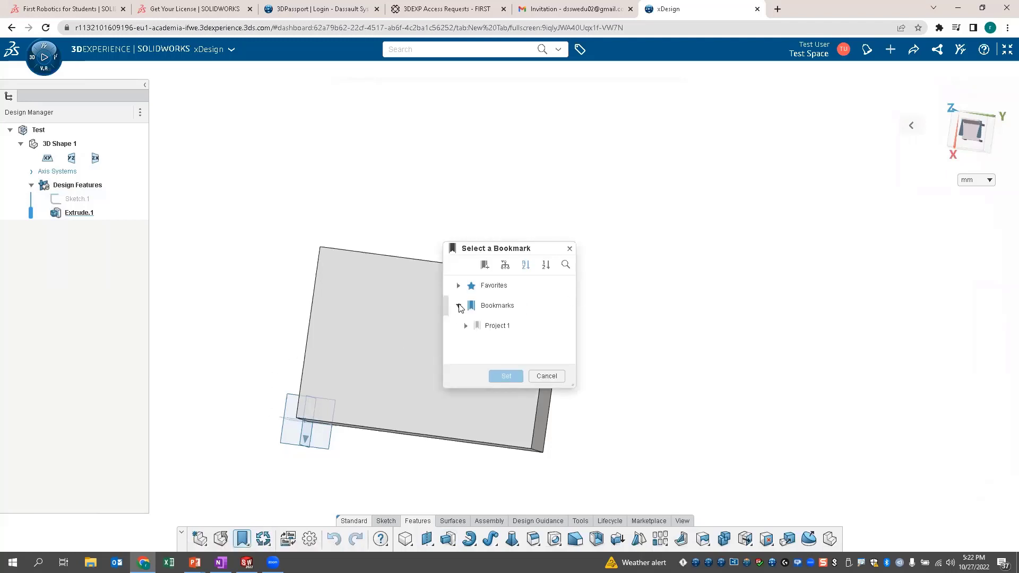
{"action": "left_click", "coordinate": [466, 327]}
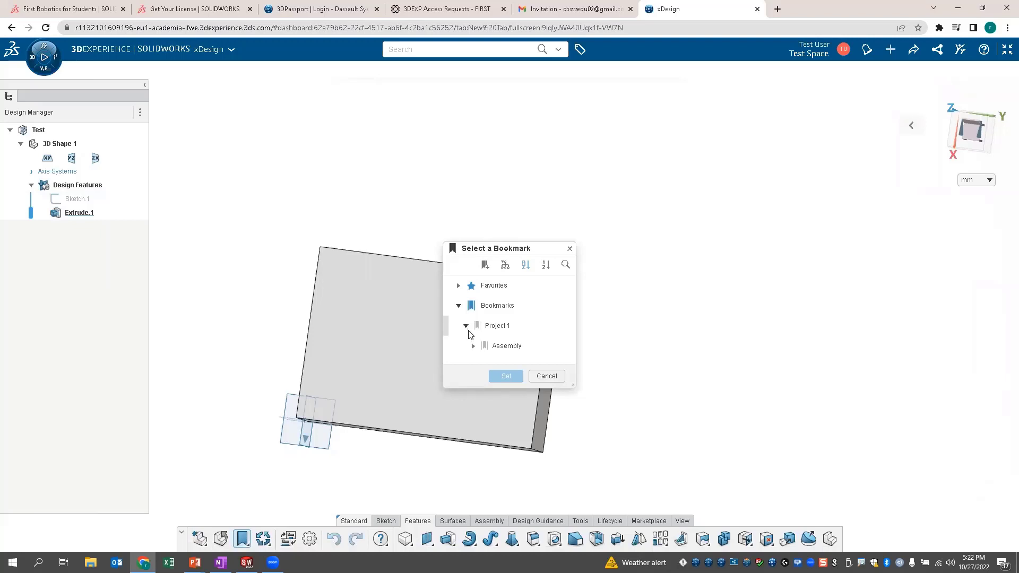
{"action": "left_click", "coordinate": [487, 326]}
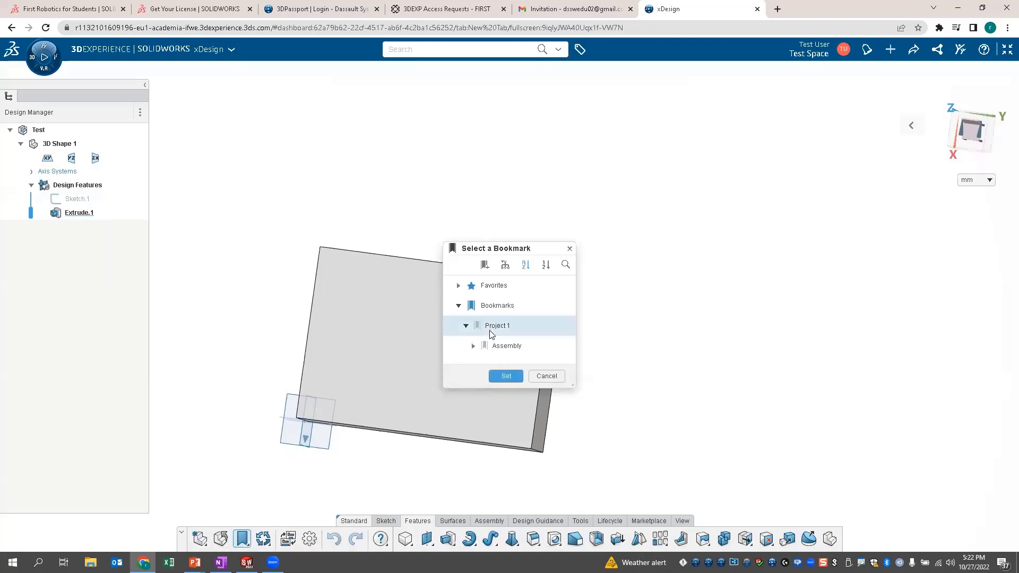
{"action": "left_click", "coordinate": [502, 346]}
{"action": "left_click", "coordinate": [507, 377]}
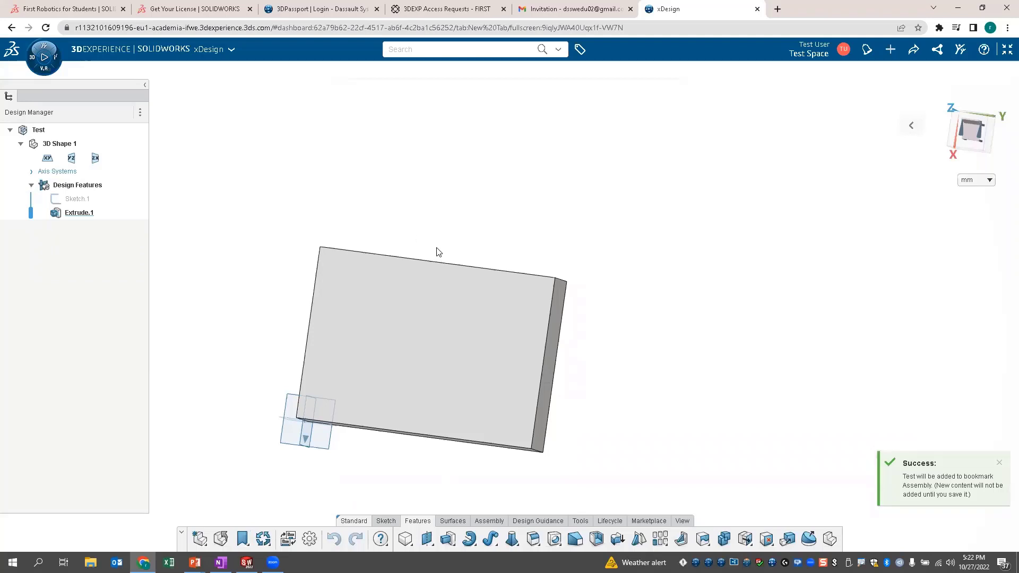
{"action": "left_click_drag", "start_coordinate": [439, 250], "coordinate": [425, 282]}
{"action": "left_click", "coordinate": [1007, 49]}
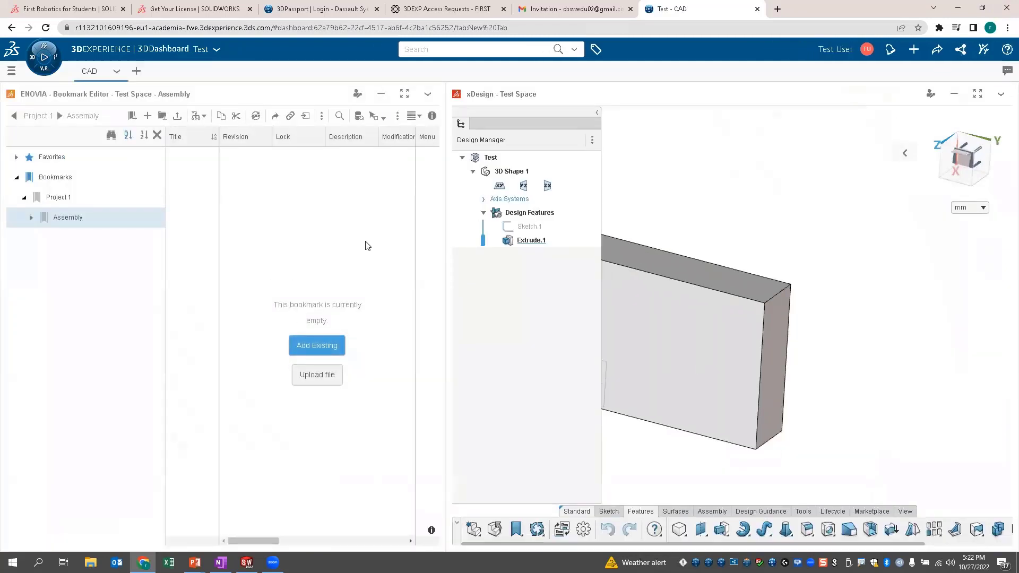
Refresh the Bookmark Editor twice and orbit the part to view it from above
{"action": "left_click", "coordinate": [428, 94]}
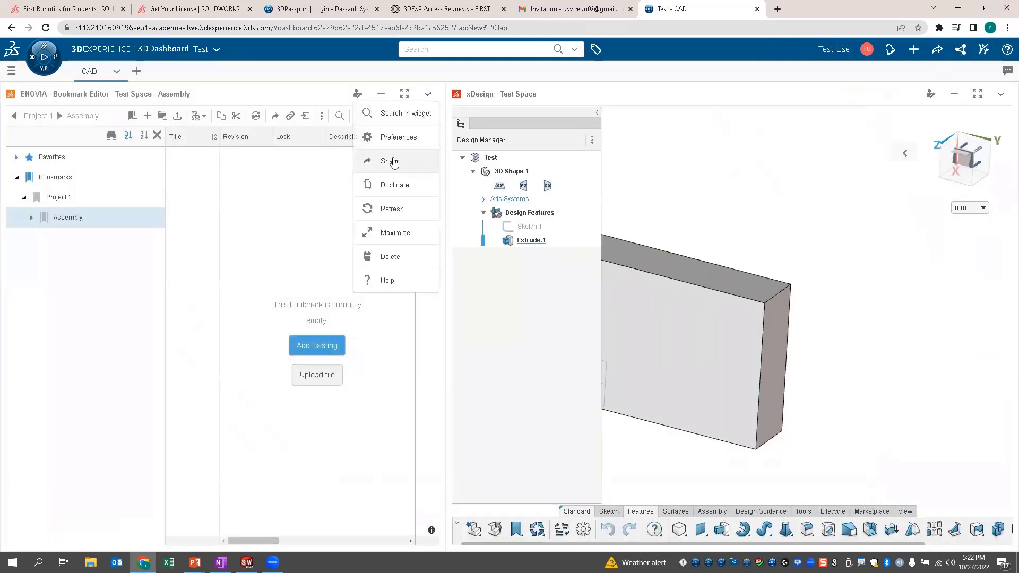
{"action": "left_click", "coordinate": [391, 208]}
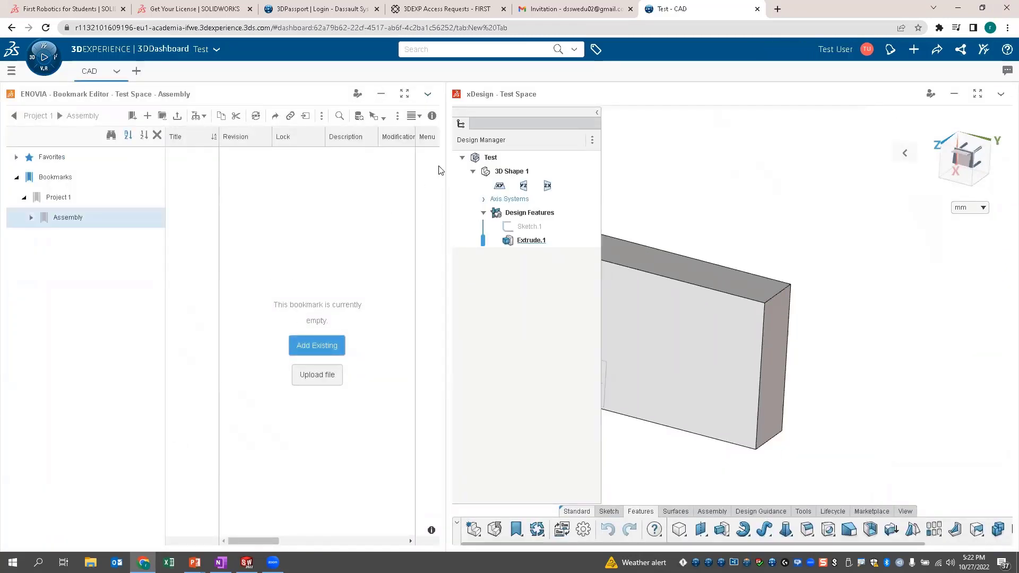
{"action": "left_click", "coordinate": [427, 96]}
{"action": "left_click", "coordinate": [387, 209]}
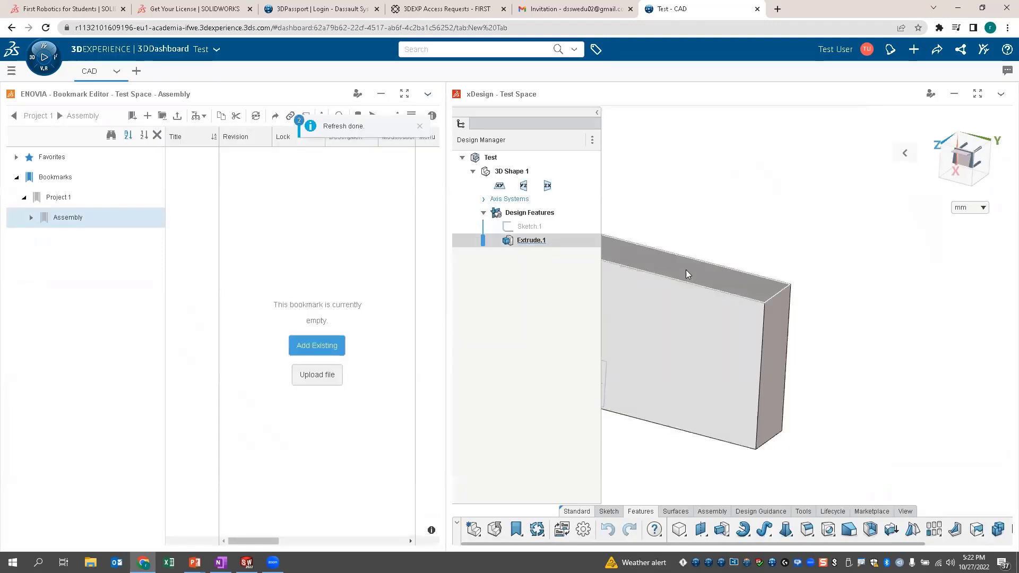
{"action": "left_click_drag", "start_coordinate": [686, 274], "coordinate": [640, 299]}
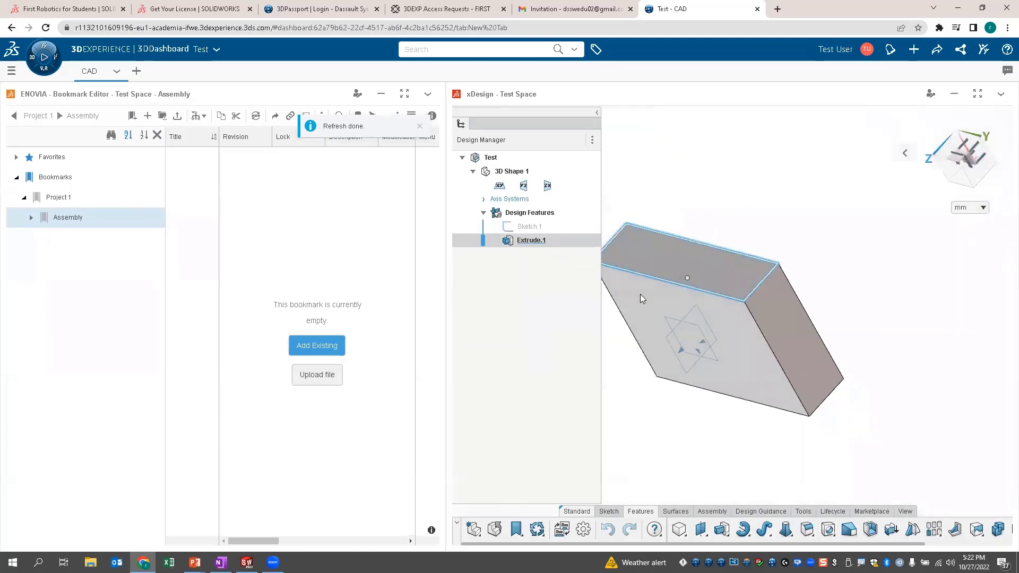
Close the Test part in xDesign, then refresh and expand the still-empty Assembly bookmark
{"action": "left_click", "coordinate": [428, 94]}
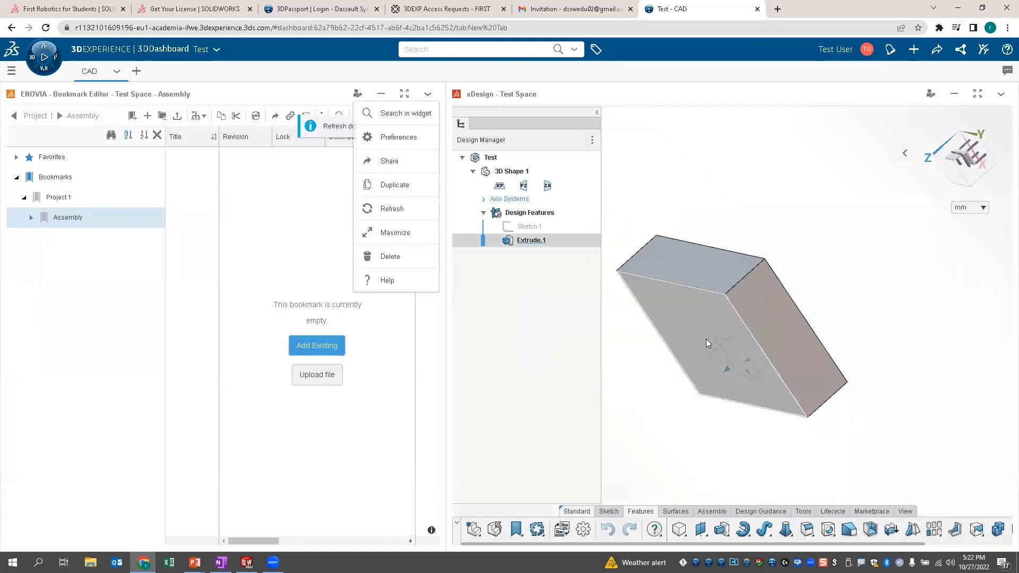
{"action": "left_click", "coordinate": [494, 529]}
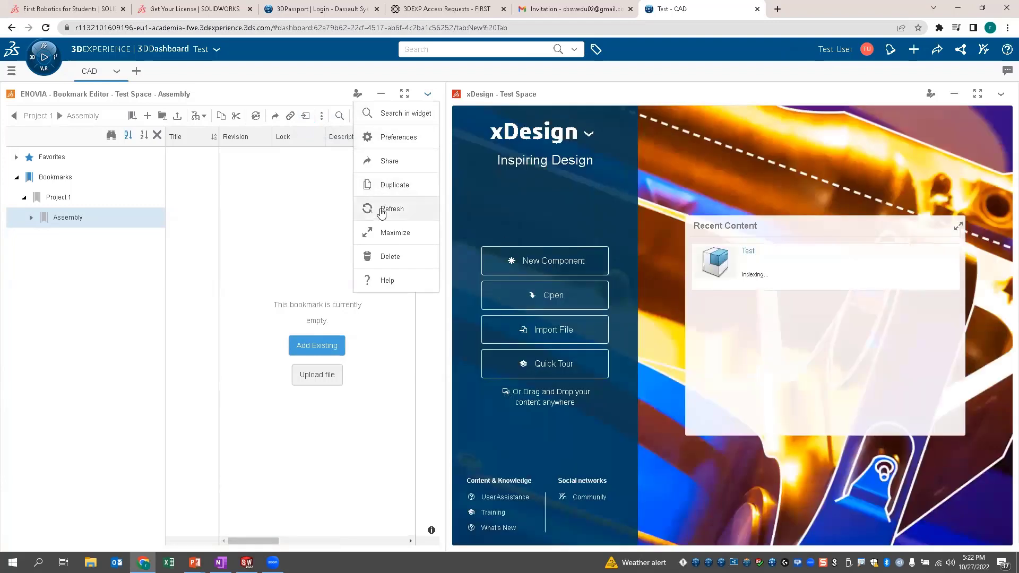
{"action": "left_click", "coordinate": [382, 210]}
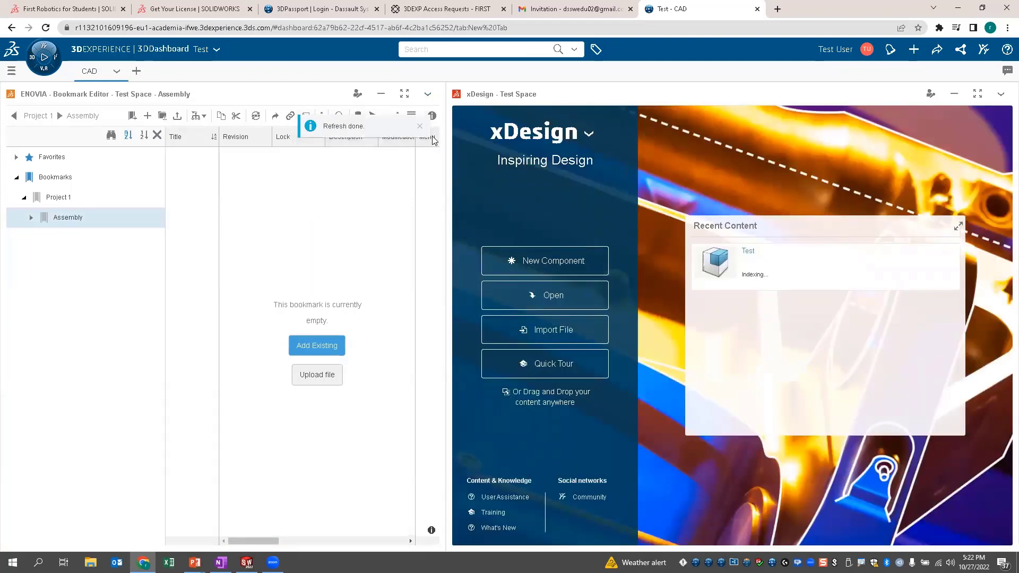
{"action": "left_click", "coordinate": [30, 218]}
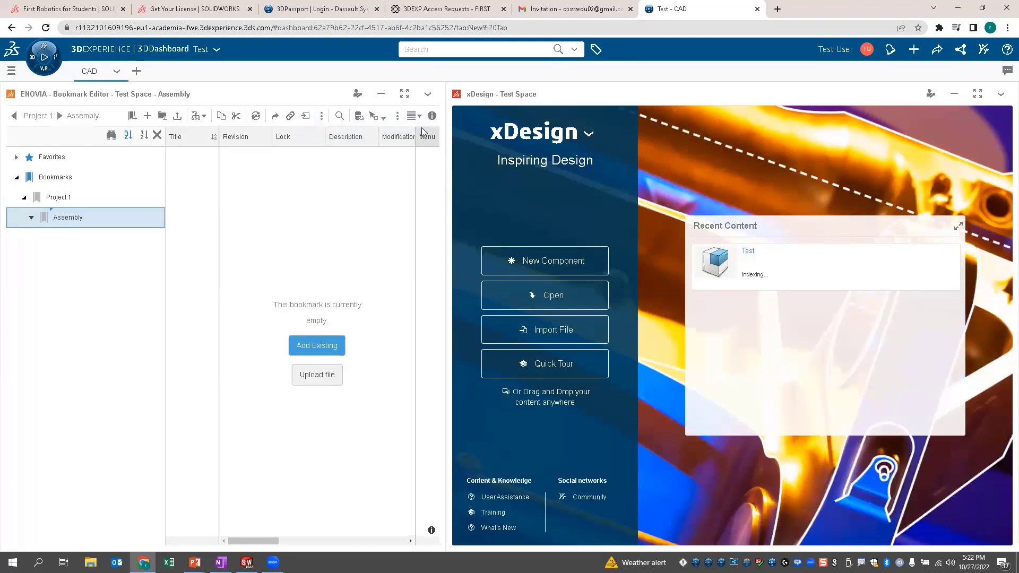
{"action": "left_click", "coordinate": [428, 94]}
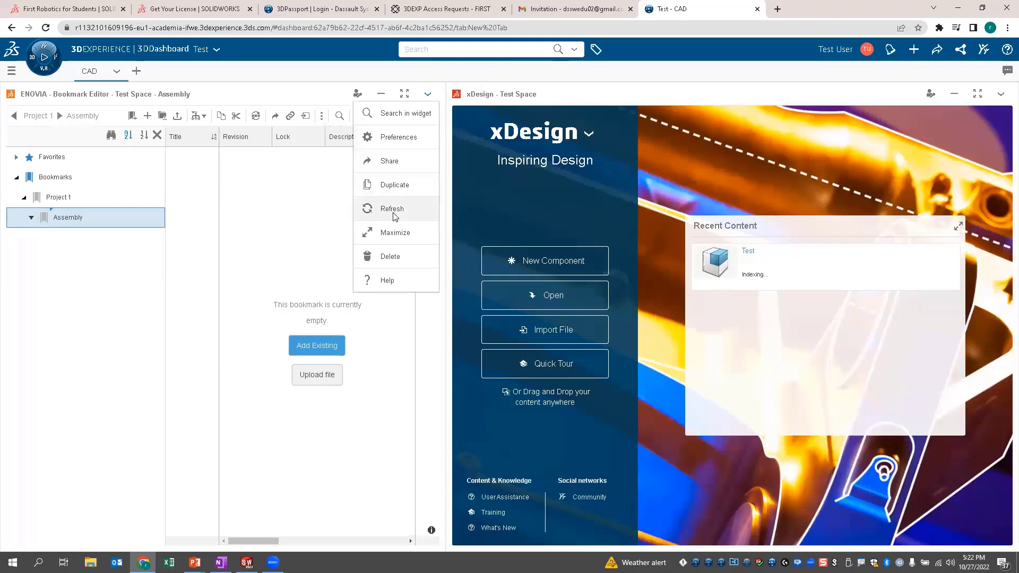
{"action": "left_click", "coordinate": [395, 212]}
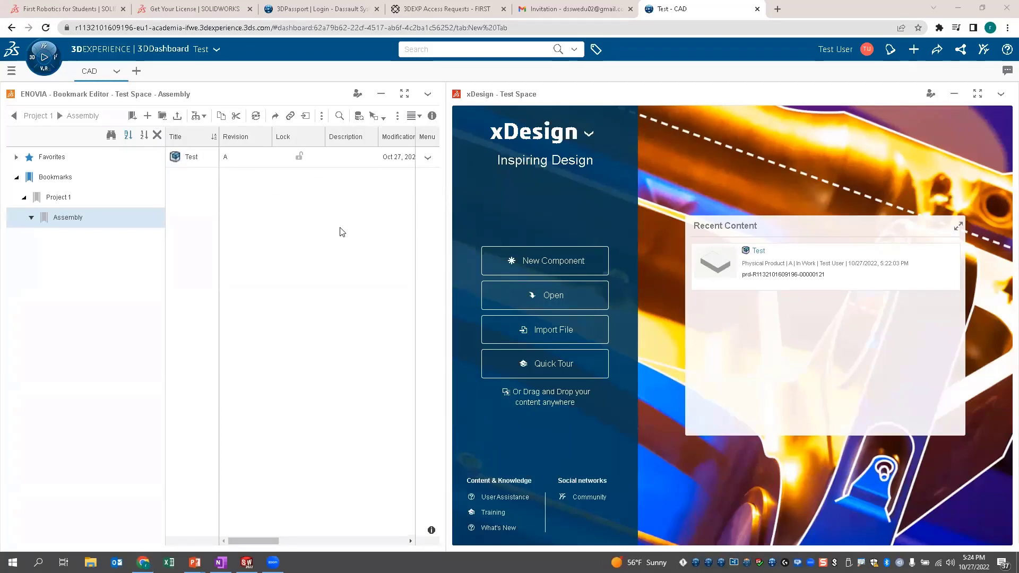
Maximize the Bookmark Editor and lock the Test product, dismissing the index notice
{"action": "left_click", "coordinate": [194, 158]}
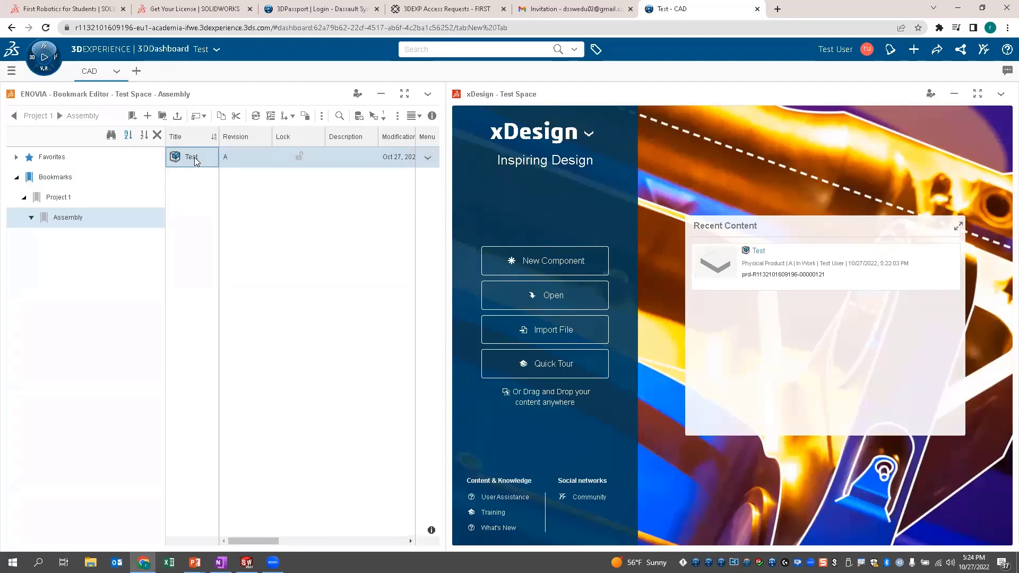
{"action": "left_click", "coordinate": [404, 95]}
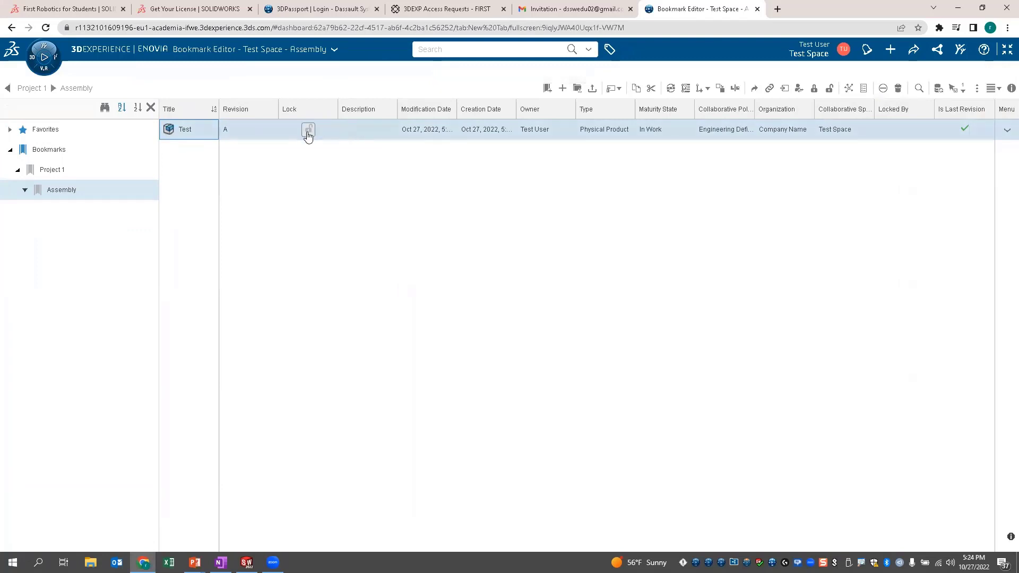
{"action": "left_click", "coordinate": [307, 130]}
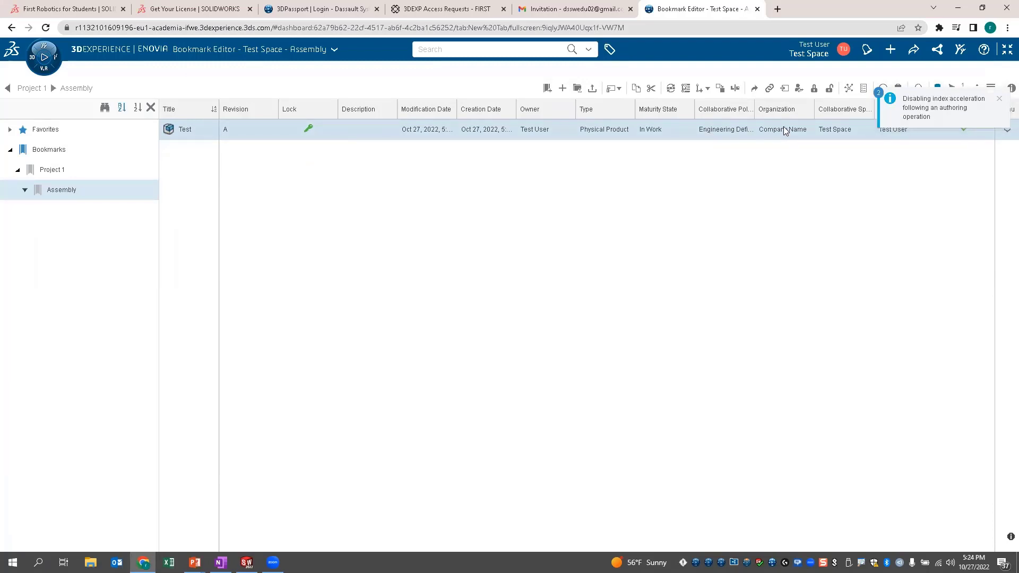
{"action": "left_click", "coordinate": [1001, 100]}
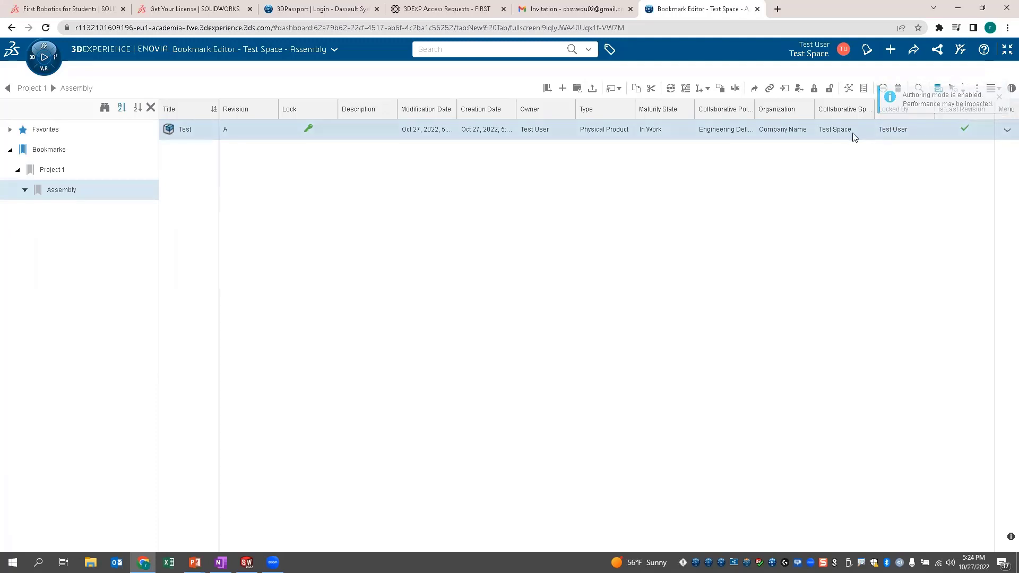
Open sharing for the Test product and cancel without adding anyone
{"action": "right_click", "coordinate": [542, 131]}
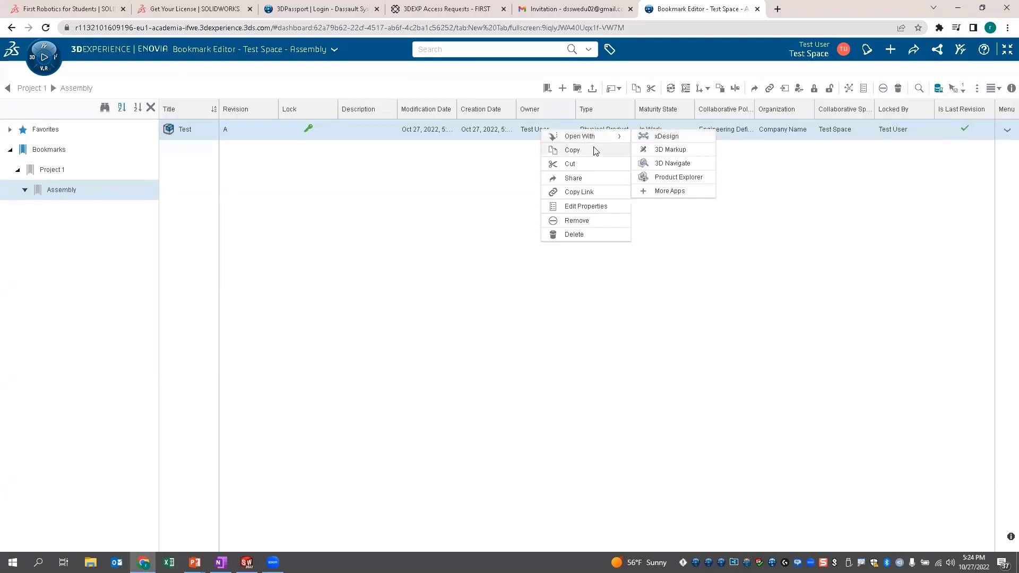
{"action": "left_click", "coordinate": [579, 179]}
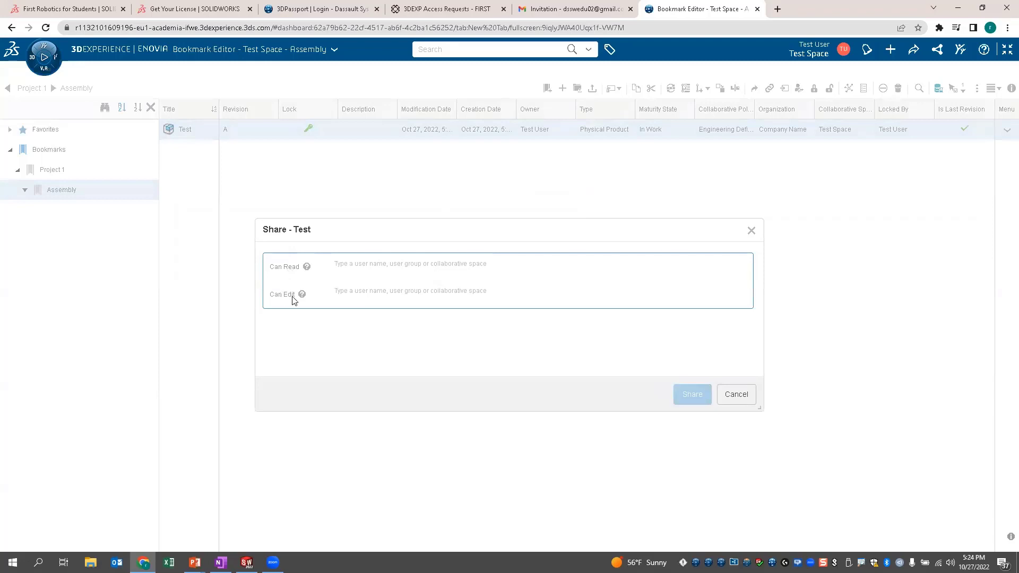
{"action": "left_click", "coordinate": [730, 395]}
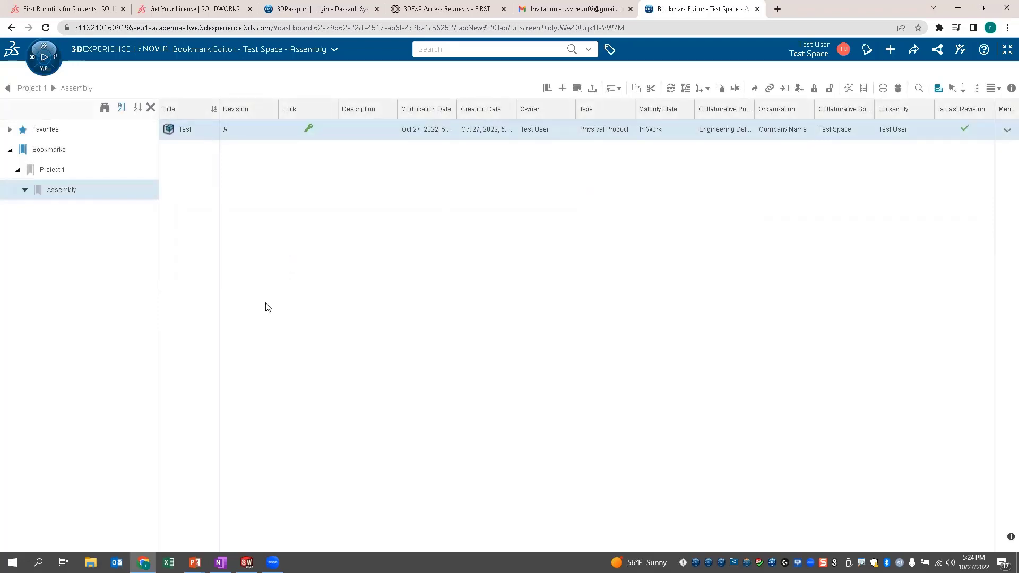
{"action": "right_click", "coordinate": [53, 195]}
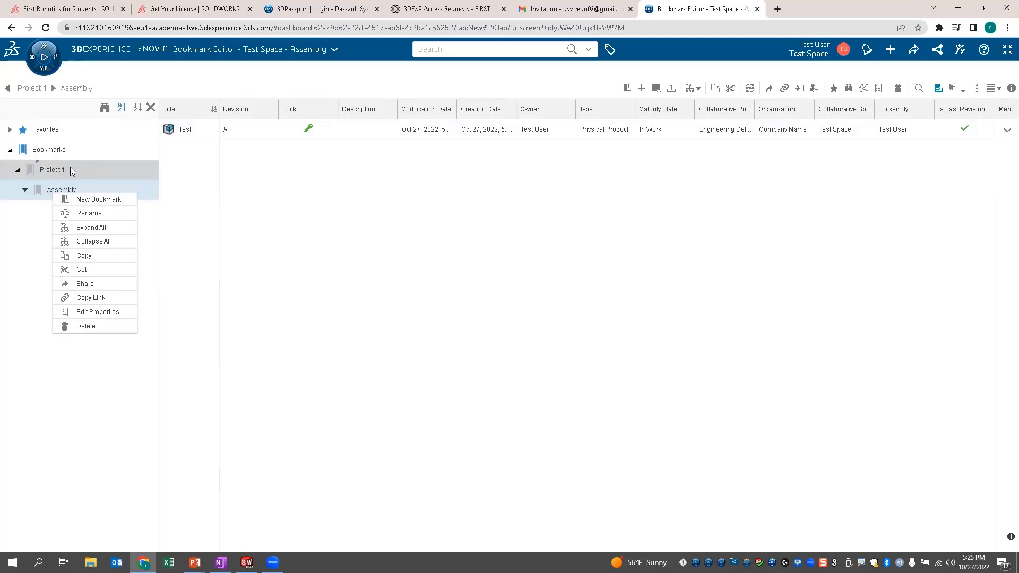
From the Assembly bookmark, show the new revision and new branch options for Test
{"action": "right_click", "coordinate": [71, 168]}
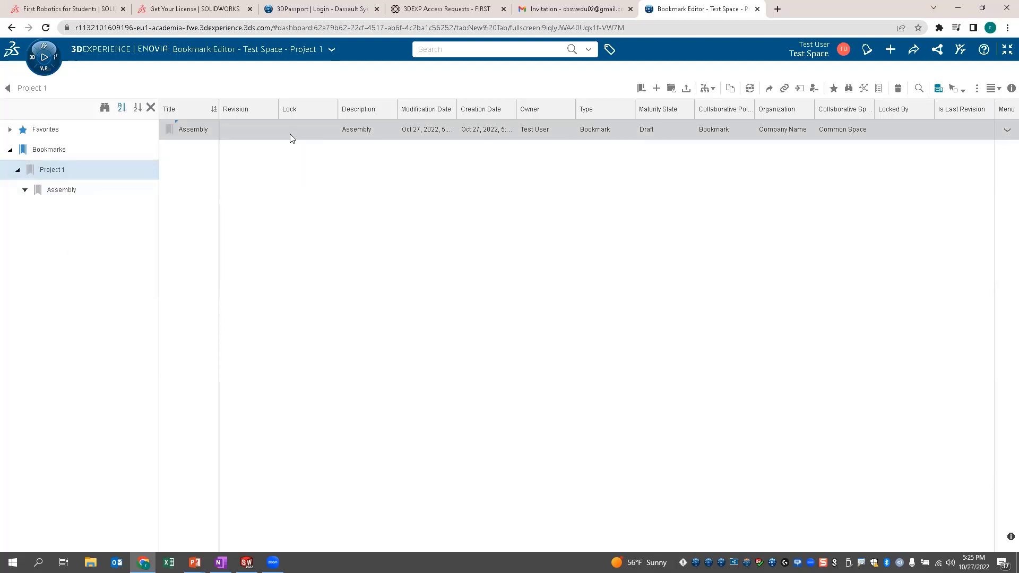
{"action": "left_click", "coordinate": [60, 195]}
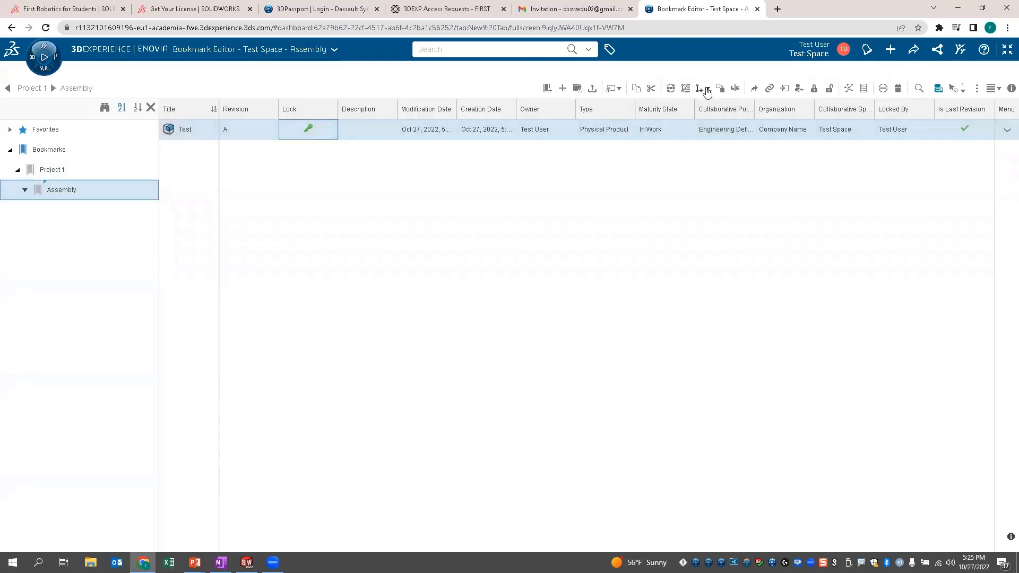
{"action": "left_click", "coordinate": [708, 90]}
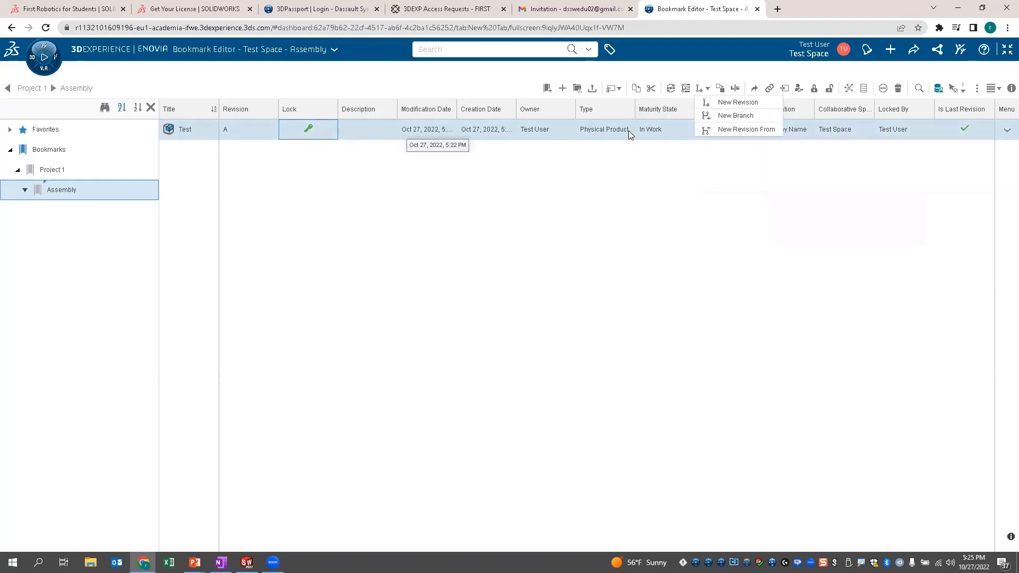
Branch the Test product with revision comment 'Test Branch' using the advanced options
{"action": "left_click", "coordinate": [556, 162]}
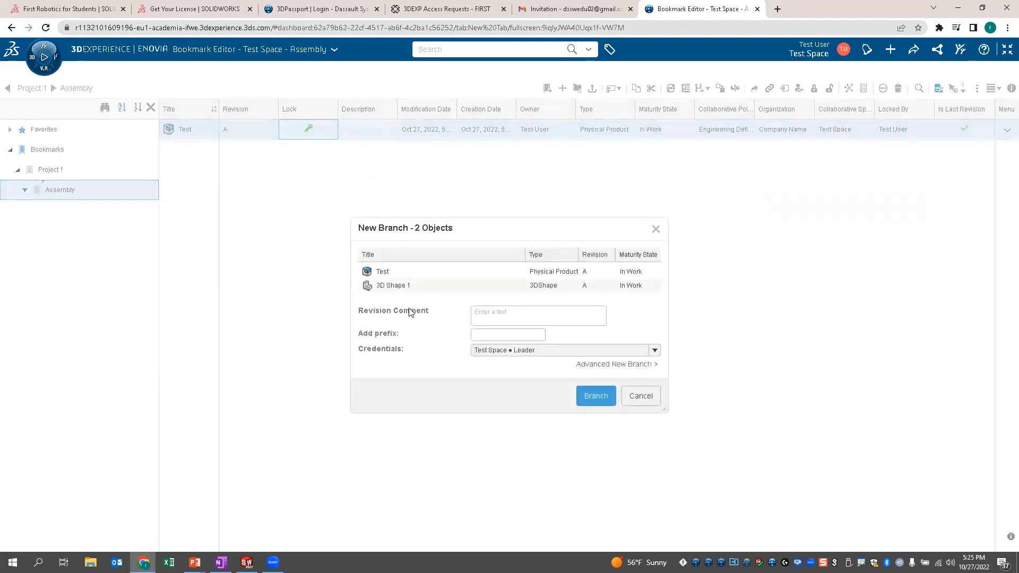
{"action": "left_click", "coordinate": [517, 314]}
{"action": "type", "text": "Test Branch"}
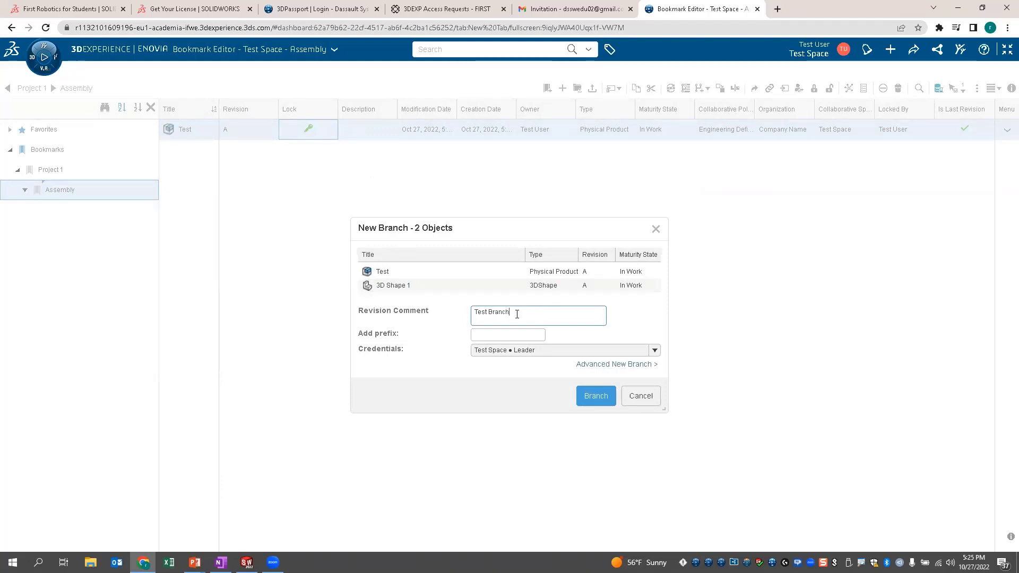
{"action": "left_click", "coordinate": [498, 335]}
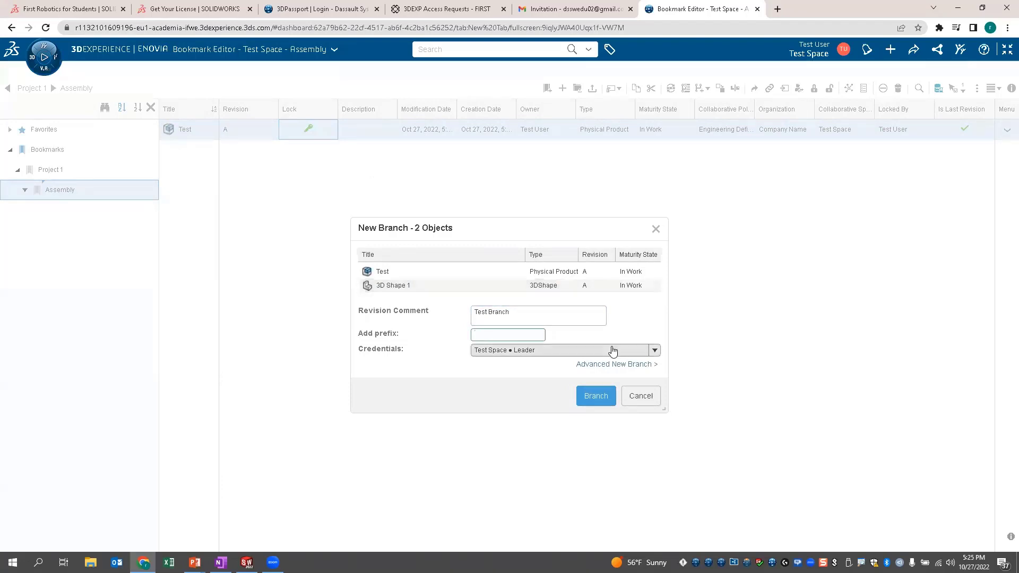
{"action": "left_click", "coordinate": [614, 366]}
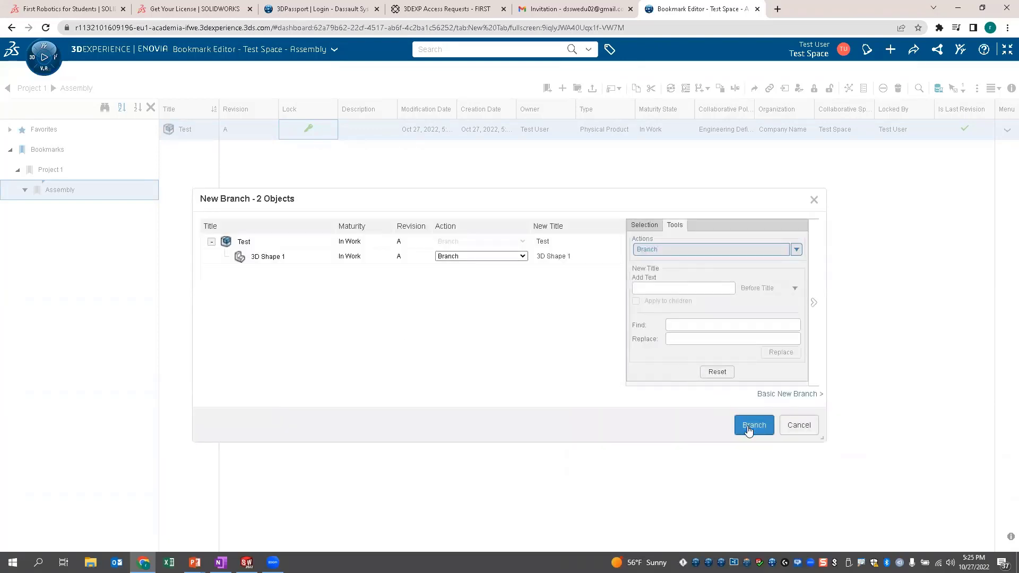
{"action": "left_click", "coordinate": [749, 425]}
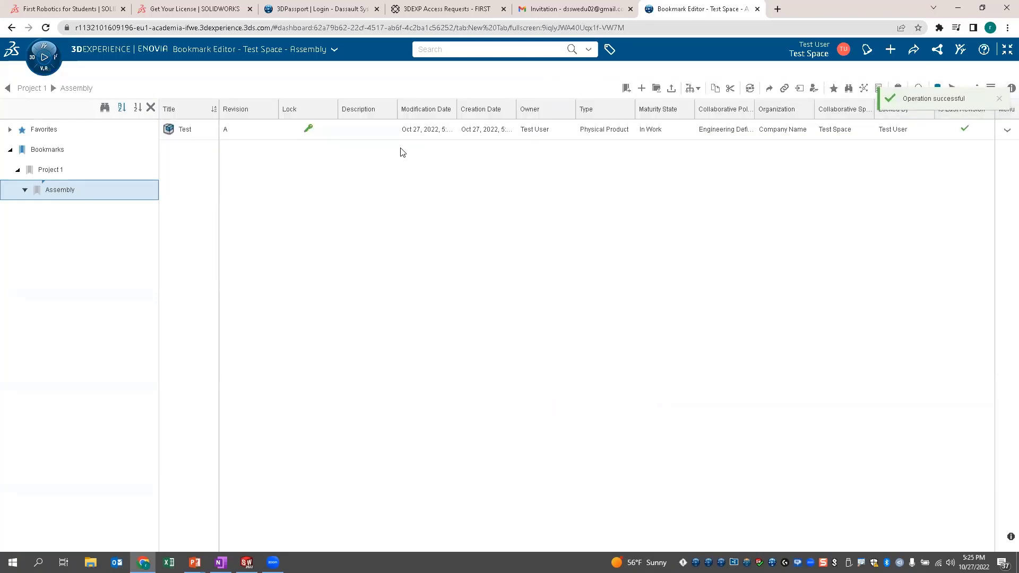
{"action": "left_click", "coordinate": [228, 130]}
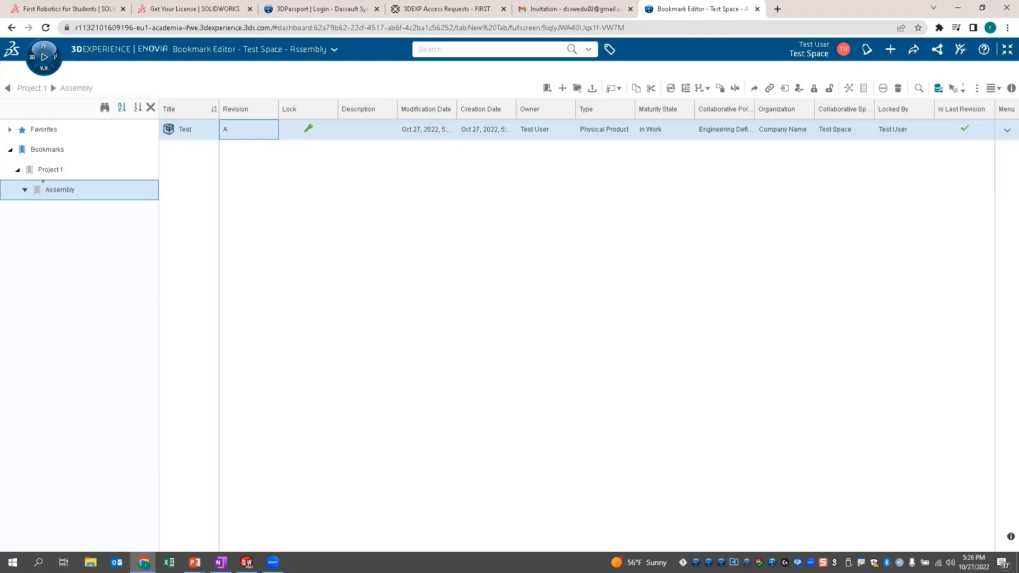
Exit the Bookmark Editor's full-screen mode with Escape
{"action": "key", "text": "Escape"}
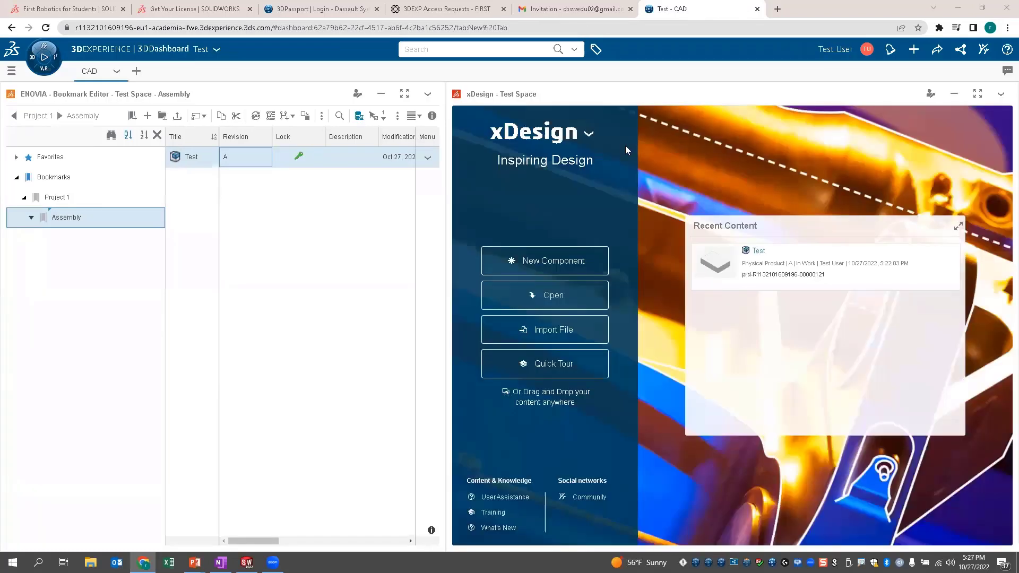
Launch 3DSpace from the compass and open the Test Space collaborative space
{"action": "left_click", "coordinate": [44, 59]}
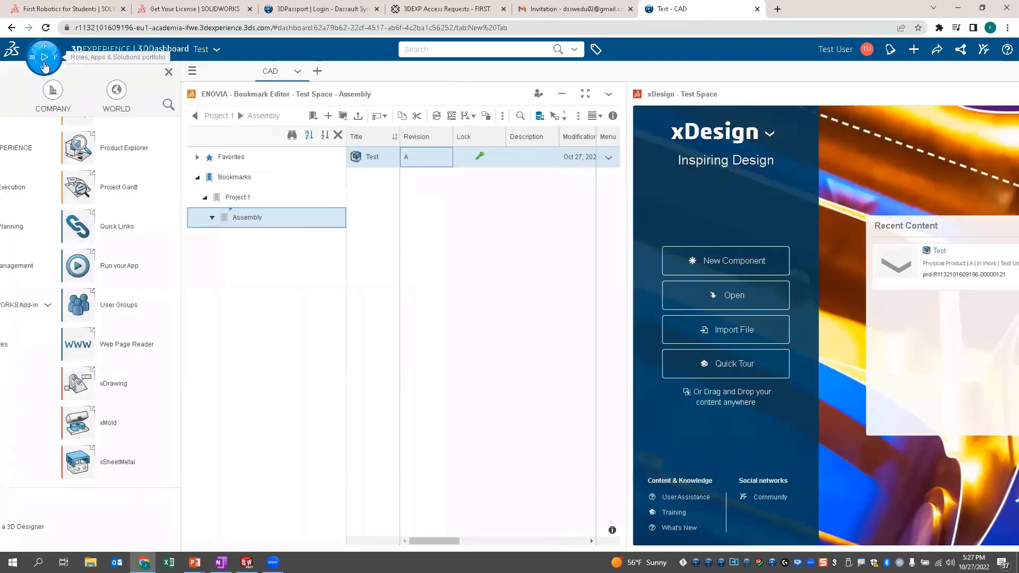
{"action": "left_click", "coordinate": [195, 450]}
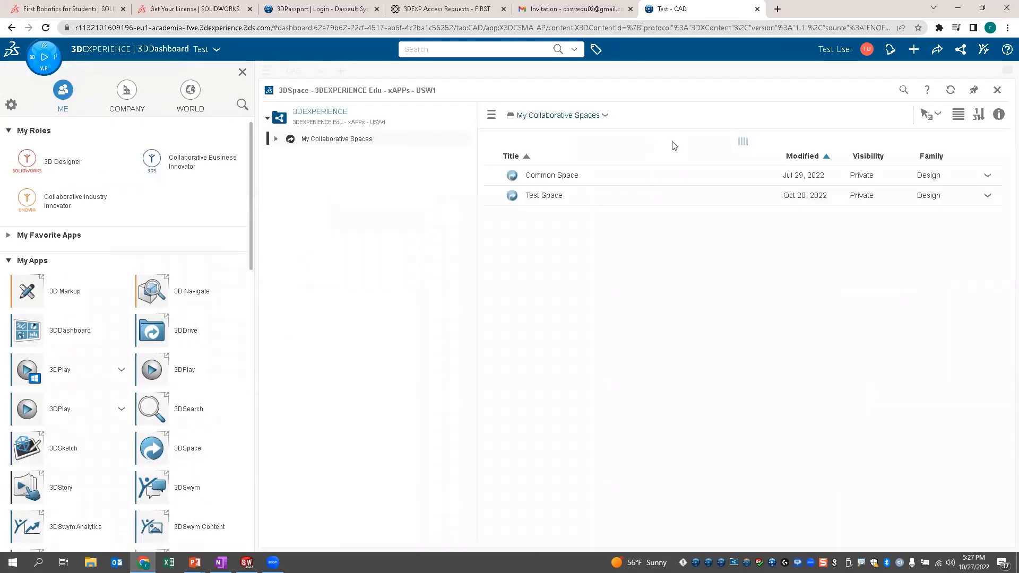
{"action": "mouse_move", "coordinate": [542, 185]}
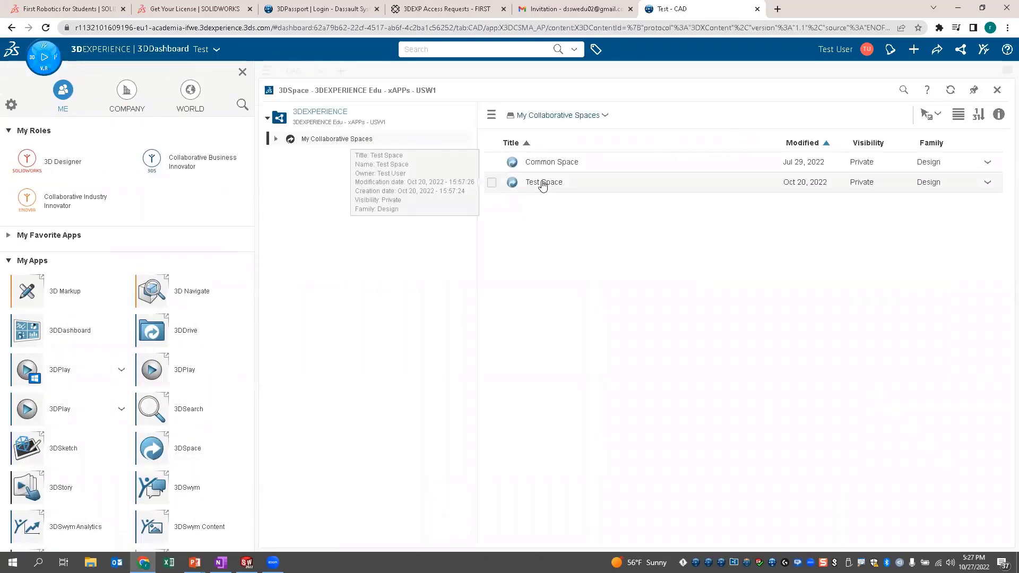
{"action": "double_click", "coordinate": [543, 183]}
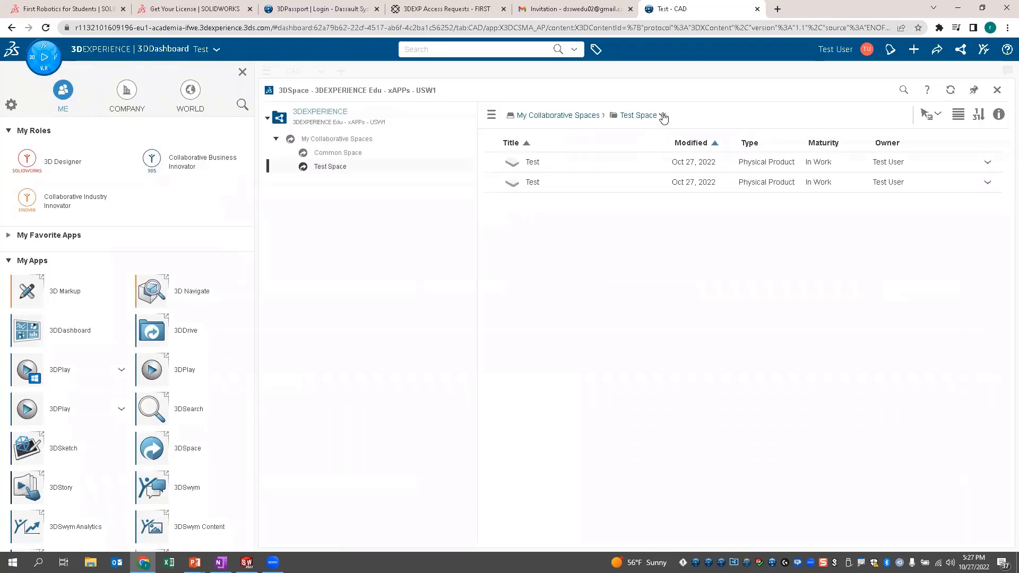
Begin adding members to Test Space, try a few author searches, then cancel unchanged
{"action": "left_click", "coordinate": [662, 115]}
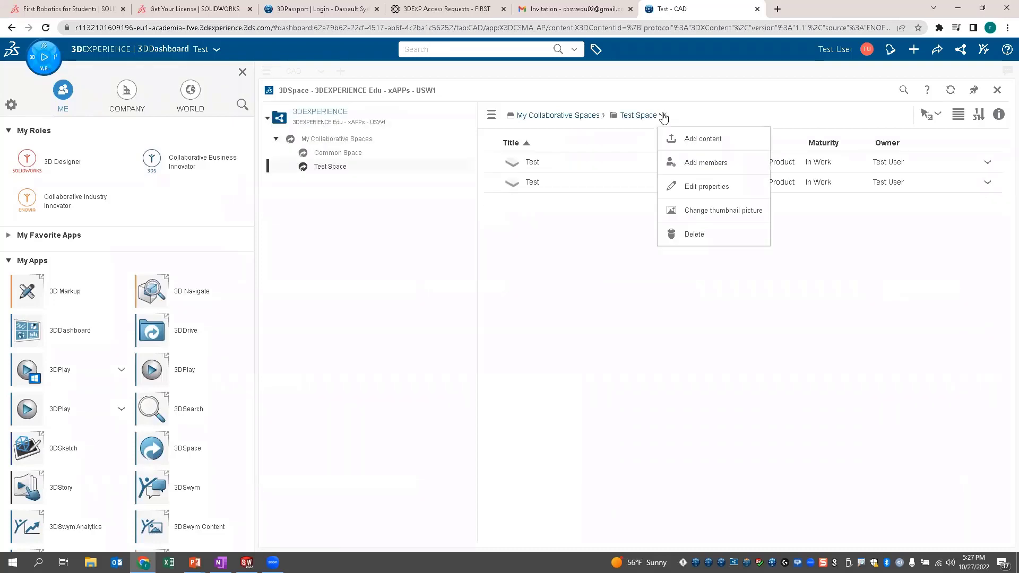
{"action": "left_click", "coordinate": [688, 168]}
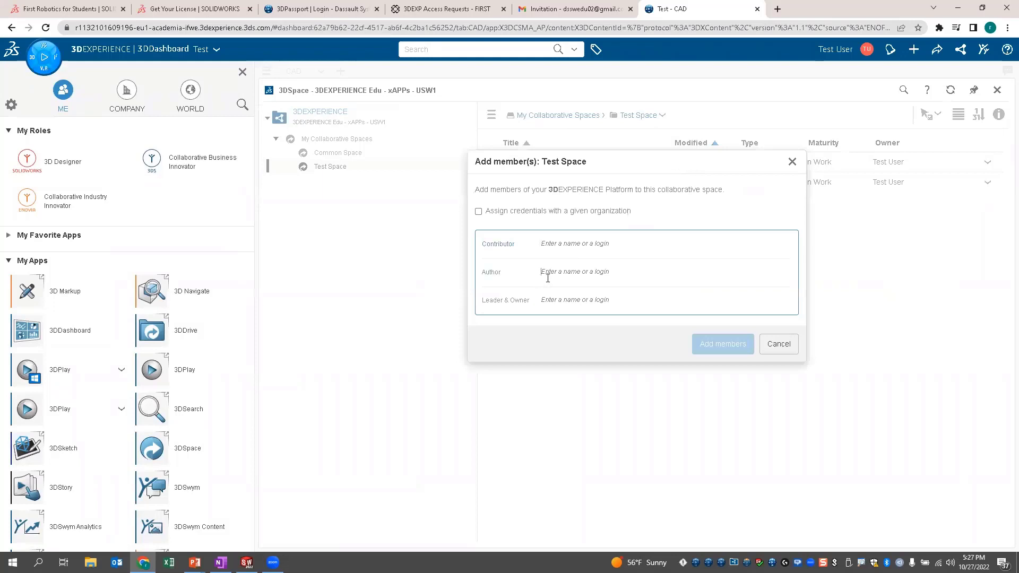
{"action": "type", "text": "RYan"}
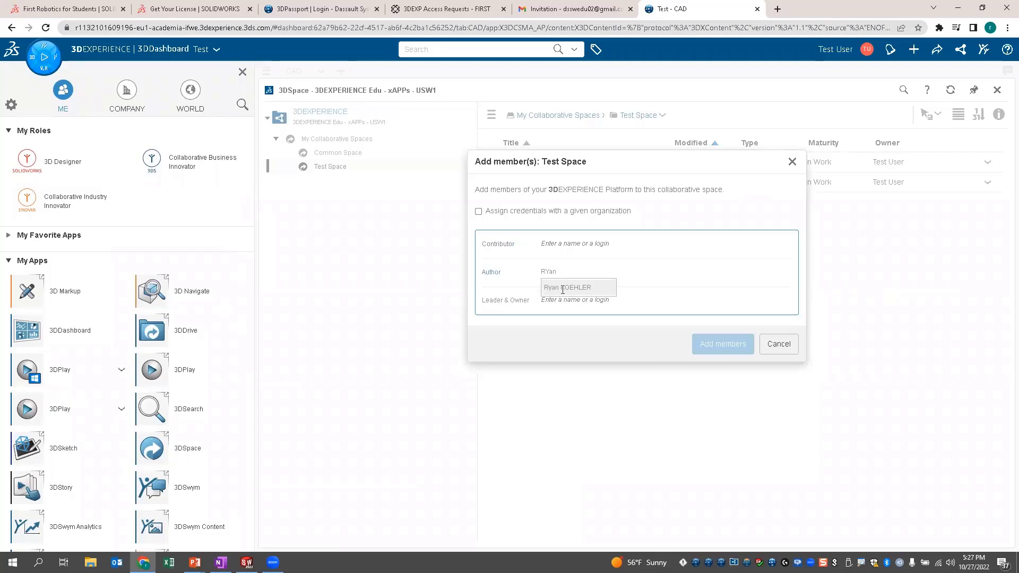
{"action": "left_click", "coordinate": [563, 288]}
{"action": "left_click", "coordinate": [599, 272]}
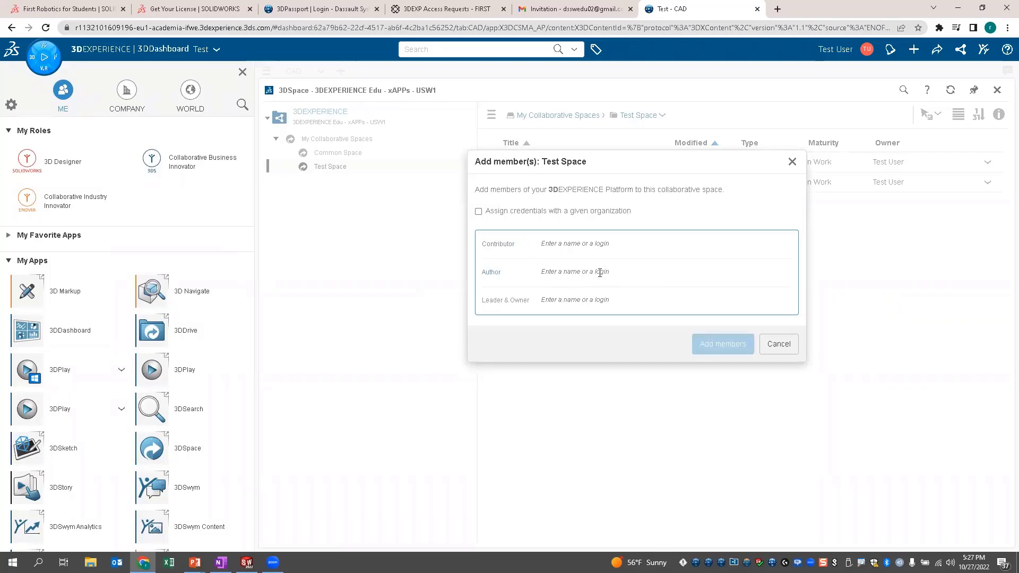
{"action": "type", "text": "clss"}
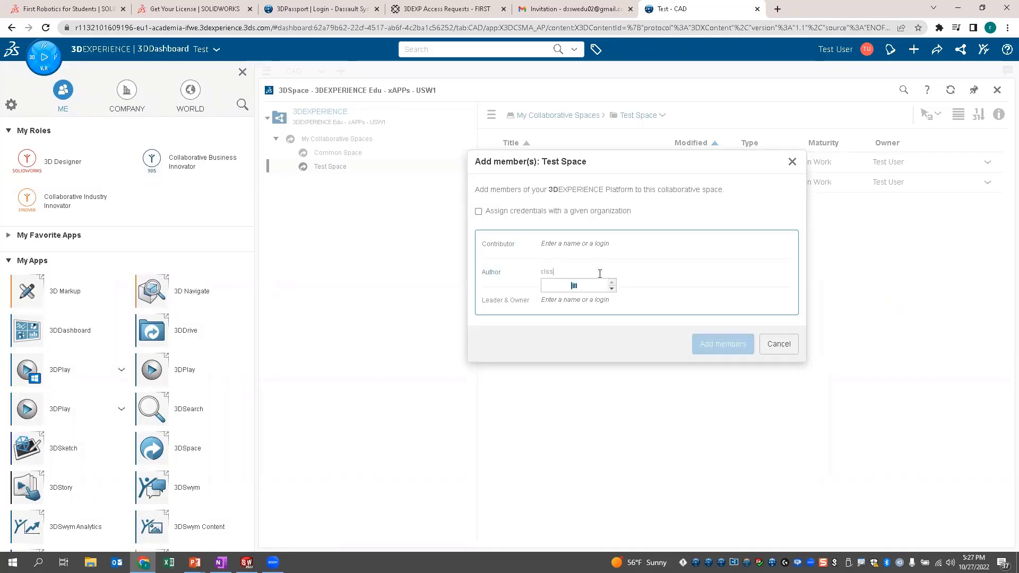
{"action": "key", "text": "BackSpace"}
{"action": "key", "text": "BackSpace"}
{"action": "key", "text": "BackSpace"}
{"action": "type", "text": "lass"}
{"action": "key", "text": "BackSpace"}
{"action": "key", "text": "BackSpace"}
{"action": "key", "text": "BackSpace"}
{"action": "key", "text": "BackSpace"}
{"action": "key", "text": "BackSpace"}
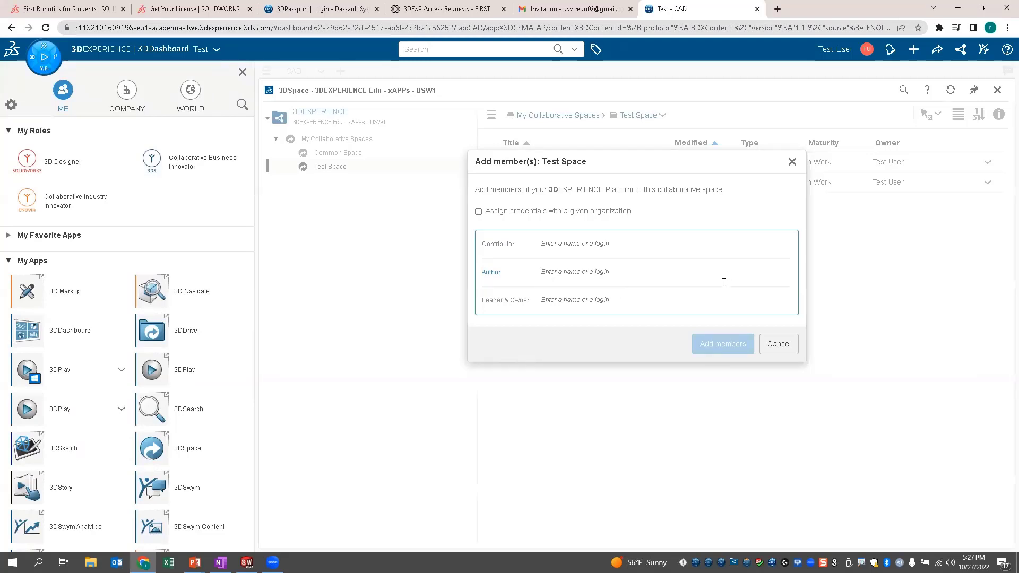
{"action": "left_click", "coordinate": [778, 344]}
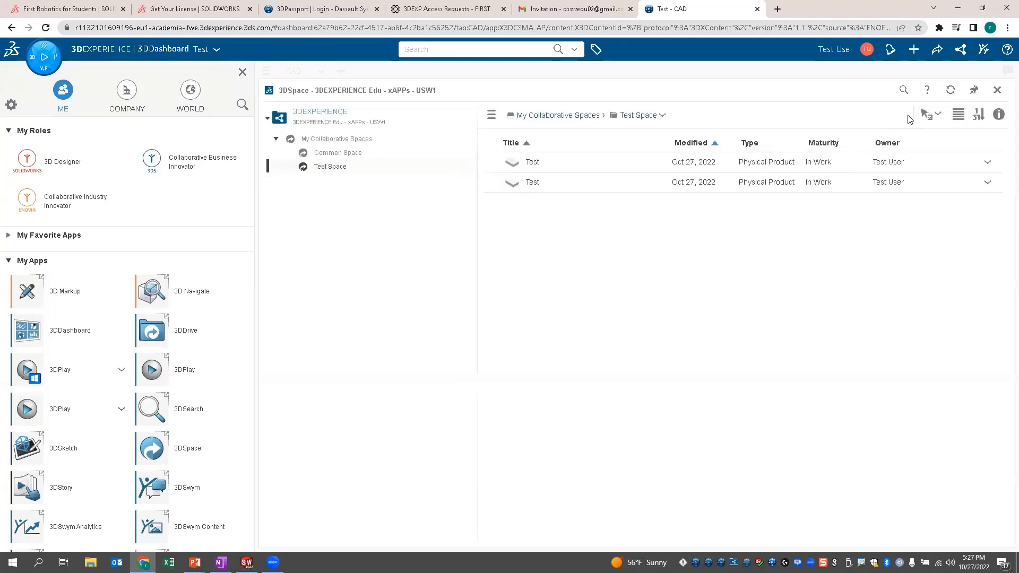
Close 3DSpace and launch the User Groups app
{"action": "left_click", "coordinate": [1004, 89]}
{"action": "scroll", "coordinate": [144, 345], "scroll_direction": "down", "scroll_amount": 10}
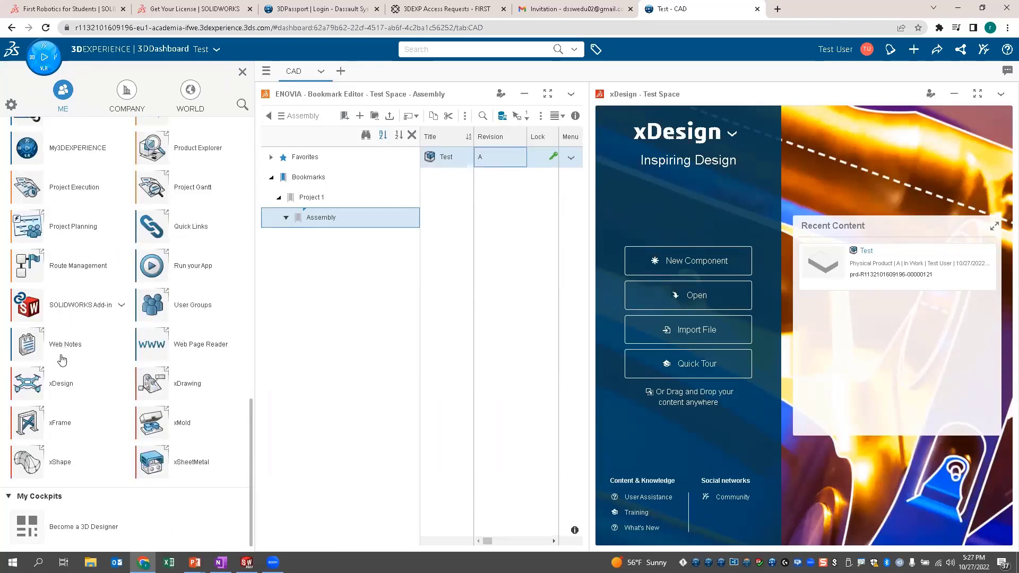
{"action": "left_click", "coordinate": [196, 307]}
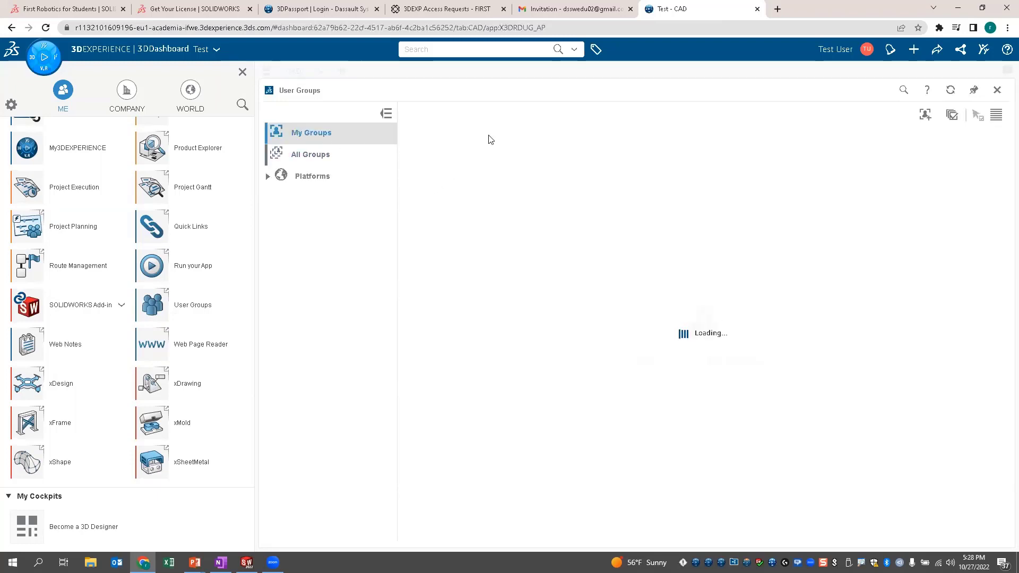
Create a private group named FIRST, reopening the Create Group form once it loads
{"action": "left_click", "coordinate": [926, 115]}
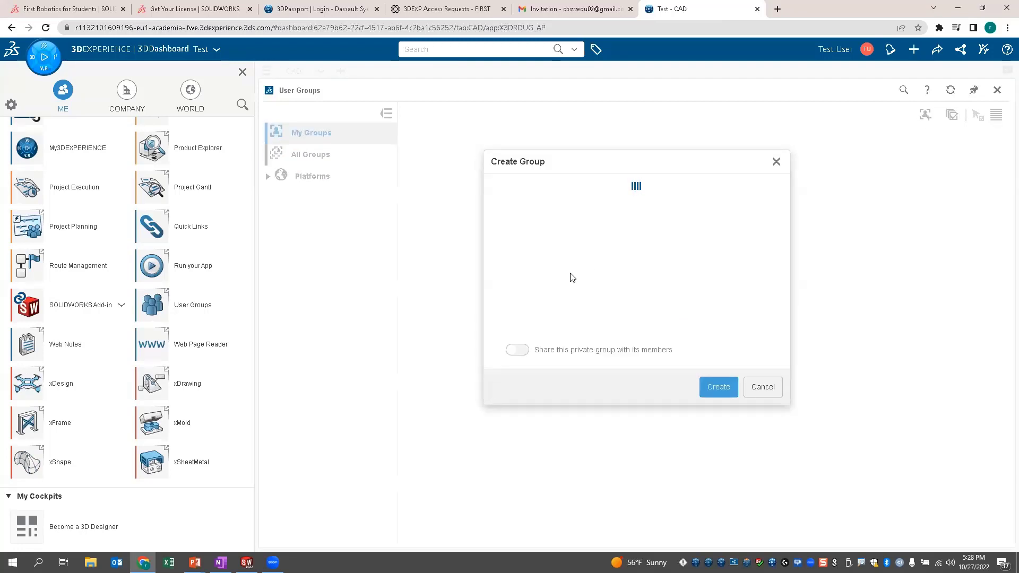
{"action": "left_click", "coordinate": [776, 164]}
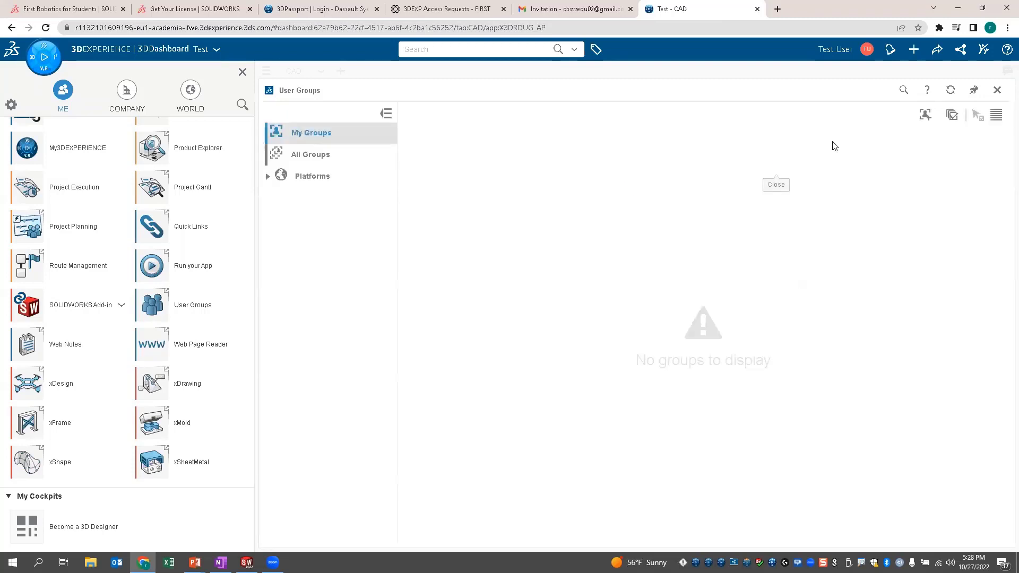
{"action": "left_click", "coordinate": [925, 114]}
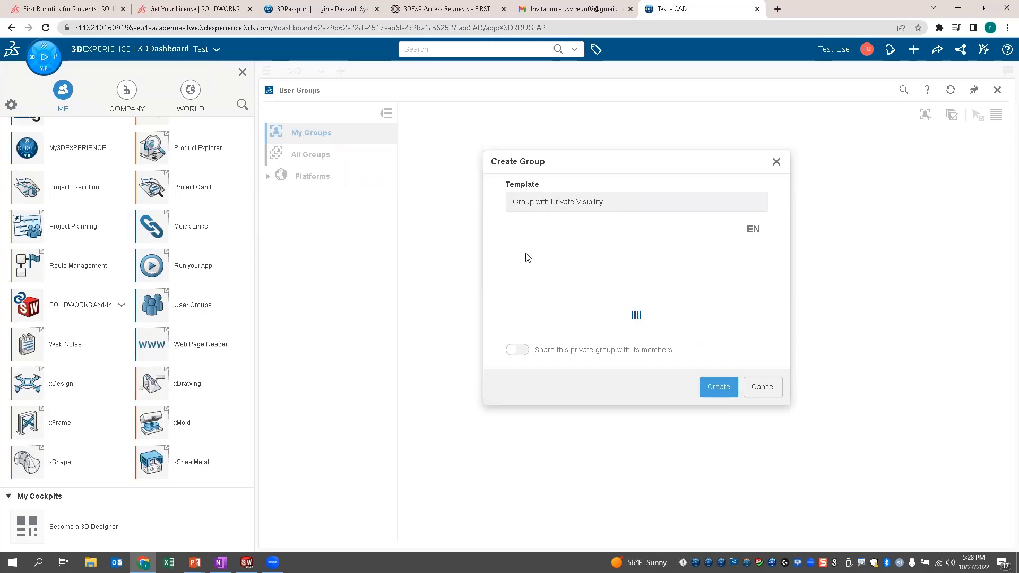
{"action": "type", "text": "FIRST"}
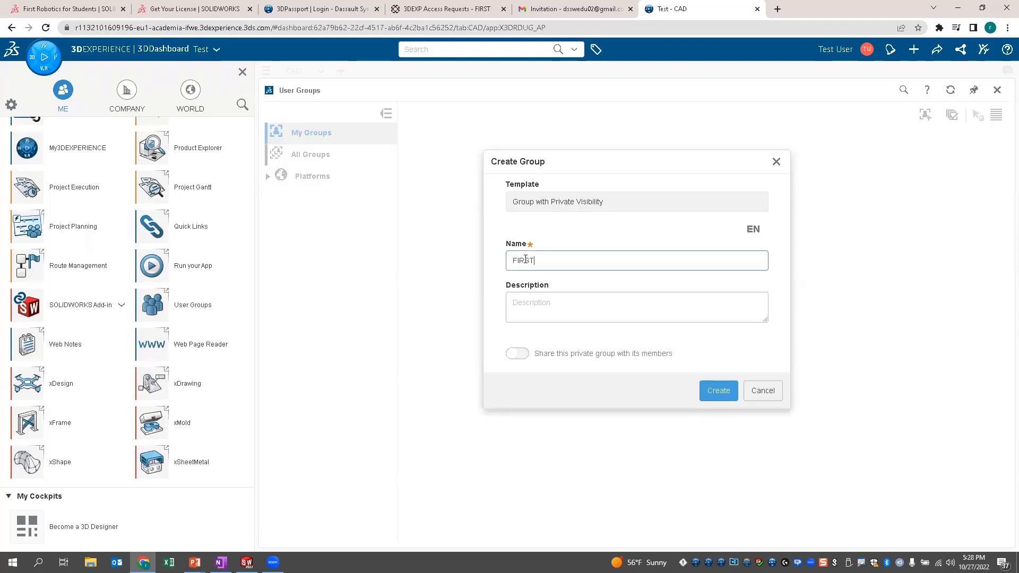
{"action": "left_click", "coordinate": [720, 391]}
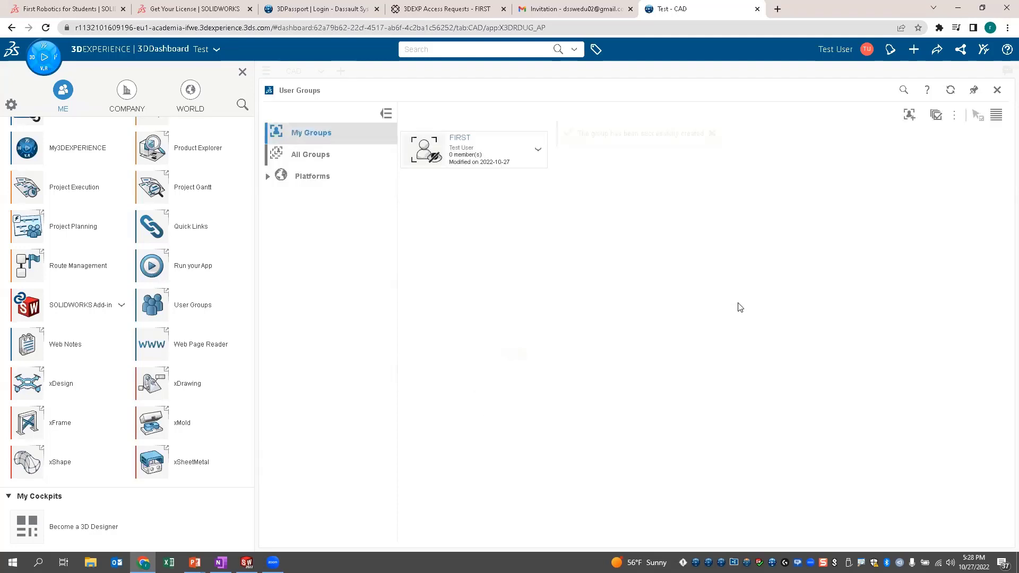
{"action": "left_click", "coordinate": [537, 152]}
{"action": "left_click", "coordinate": [922, 155]}
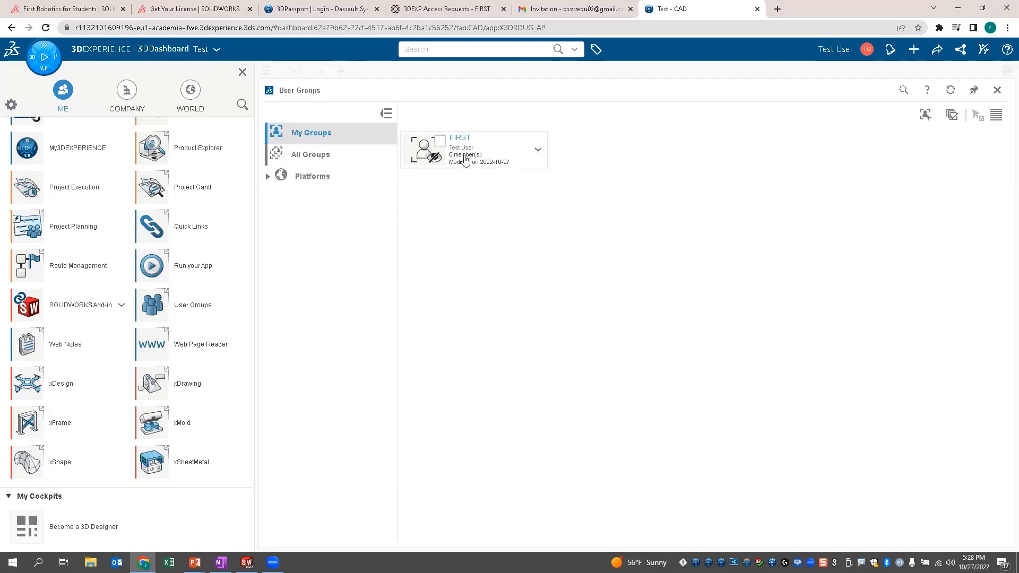
Add a suggested colleague and the test account as FIRST's two members
{"action": "left_click", "coordinate": [545, 162]}
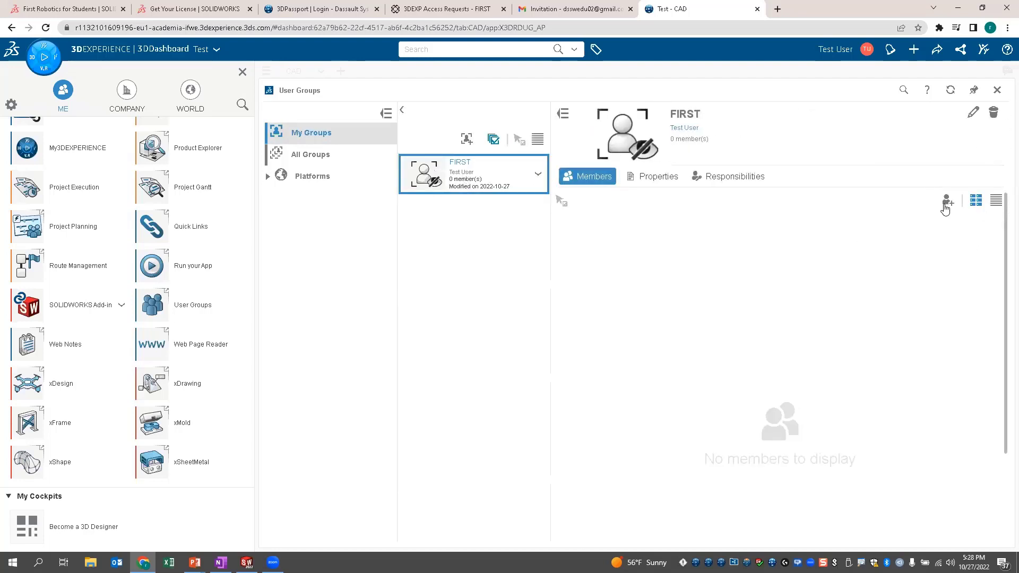
{"action": "left_click", "coordinate": [947, 201]}
{"action": "type", "text": "Ryan"}
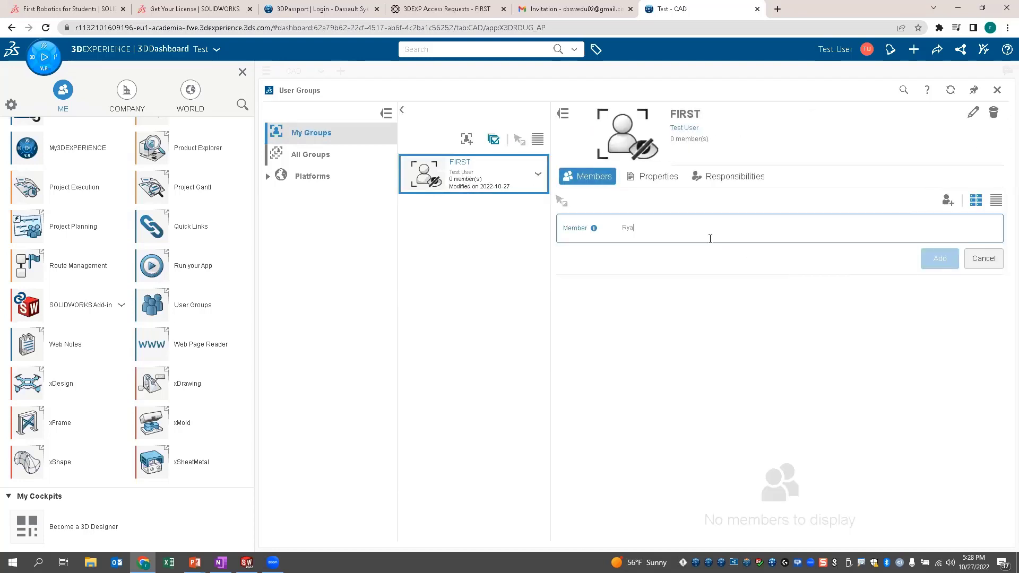
{"action": "left_click", "coordinate": [659, 244]}
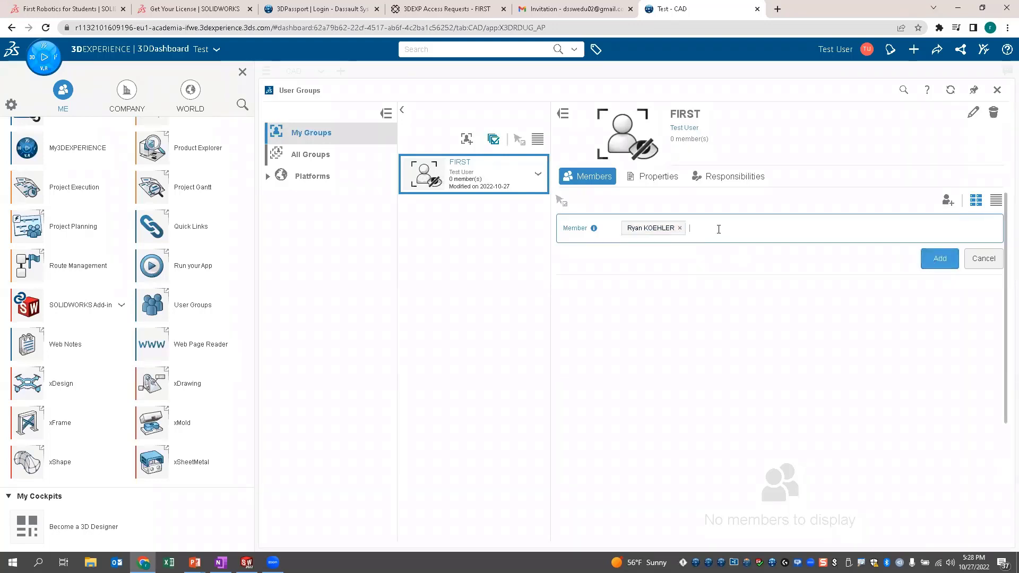
{"action": "type", "text": "test"}
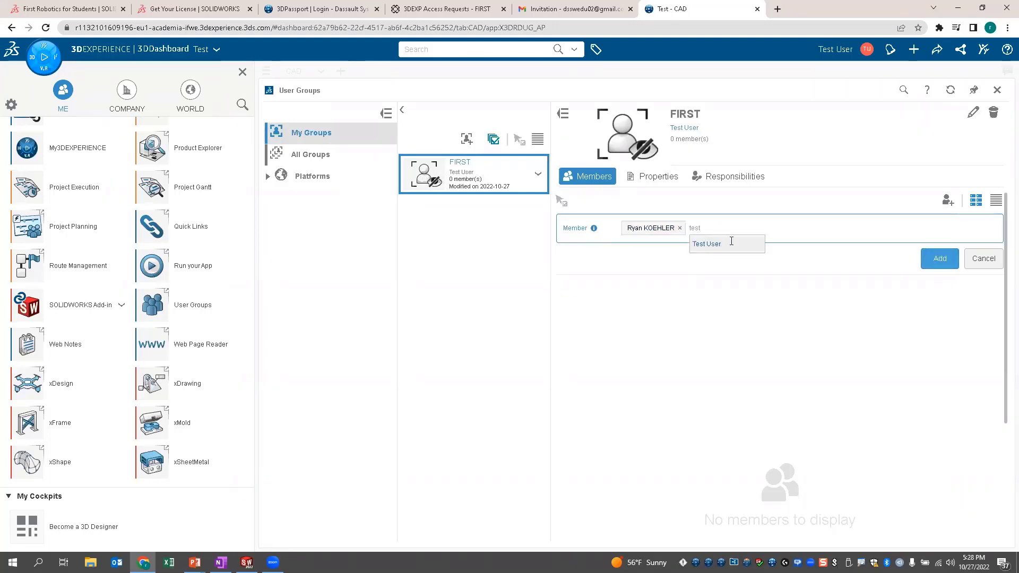
{"action": "left_click", "coordinate": [731, 243]}
{"action": "left_click", "coordinate": [938, 258]}
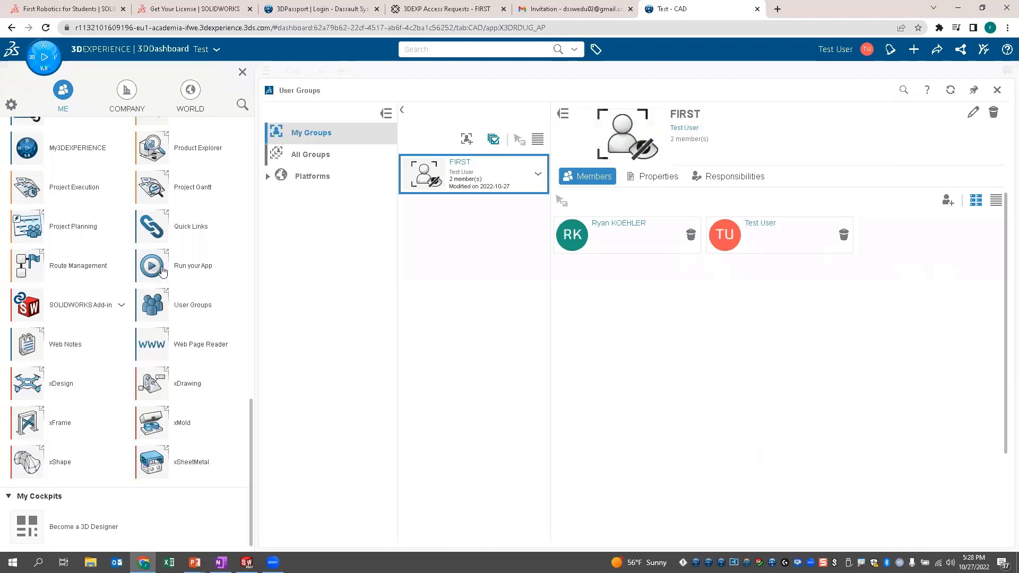
{"action": "scroll", "coordinate": [162, 272], "scroll_direction": "up", "scroll_amount": 15}
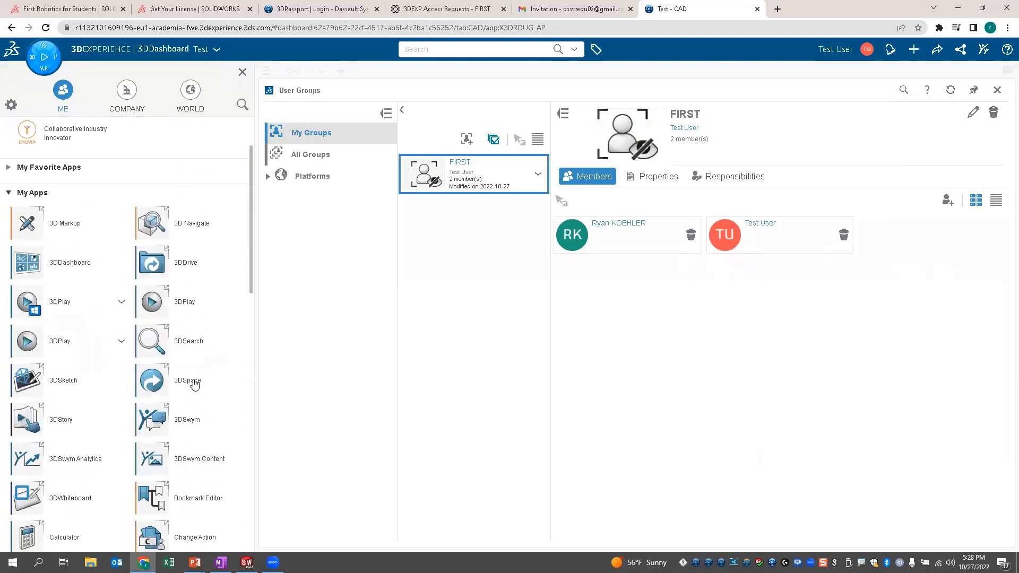
Open Test Space in 3DSpace and add the FIRST group as an Author member
{"action": "left_click", "coordinate": [195, 385]}
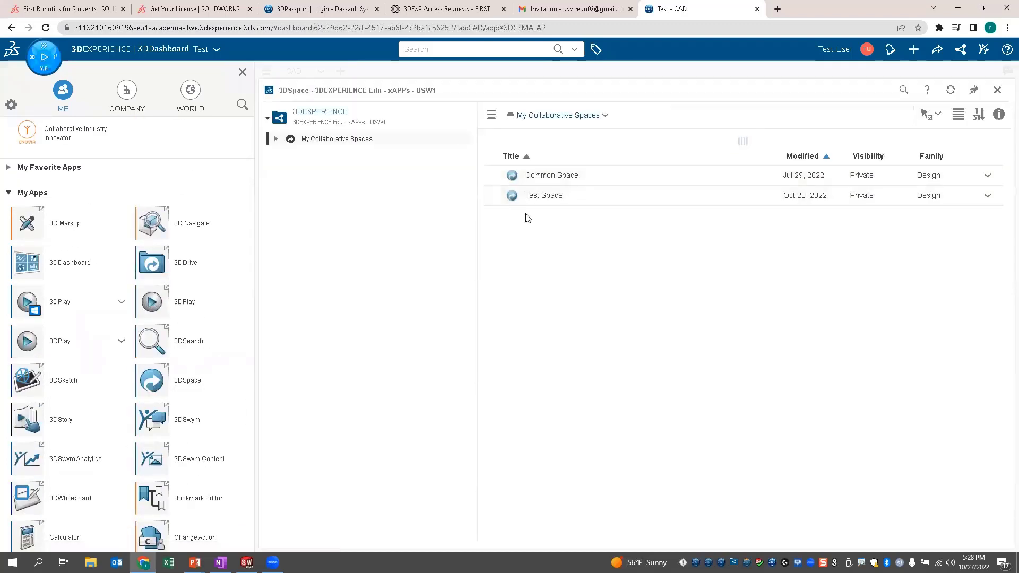
{"action": "double_click", "coordinate": [546, 194]}
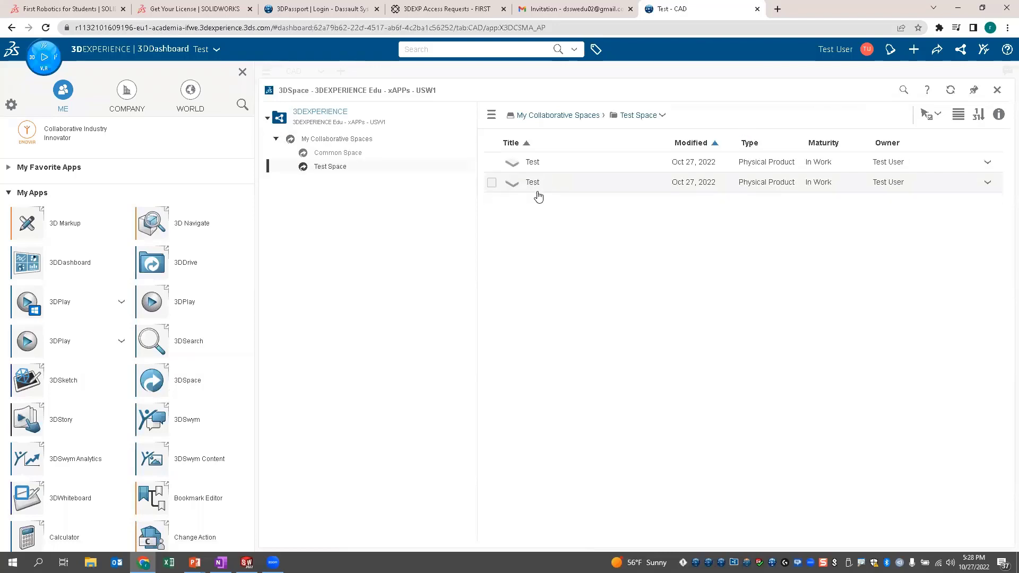
{"action": "left_click", "coordinate": [662, 115]}
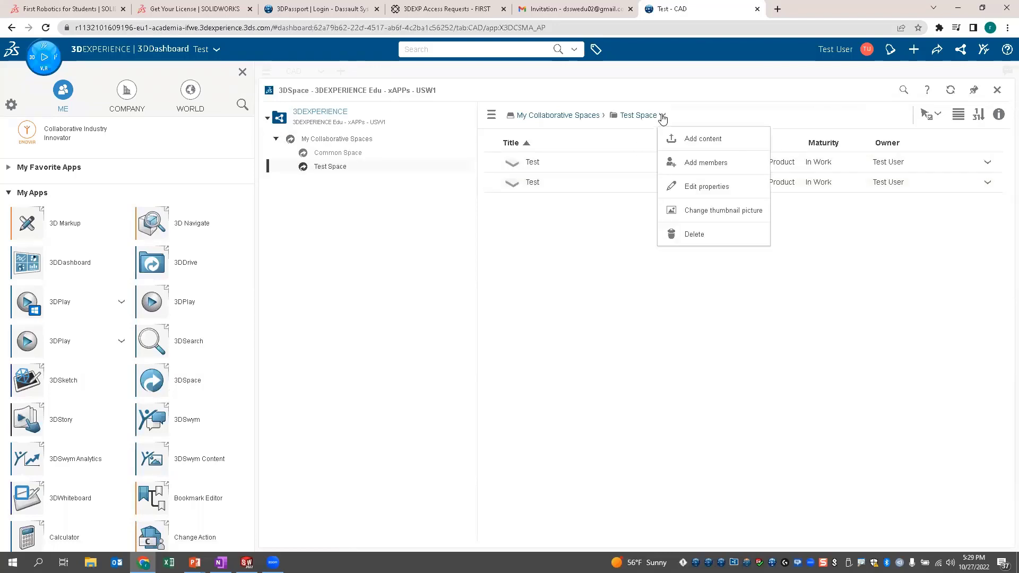
{"action": "left_click", "coordinate": [691, 169]}
{"action": "left_click", "coordinate": [558, 272]}
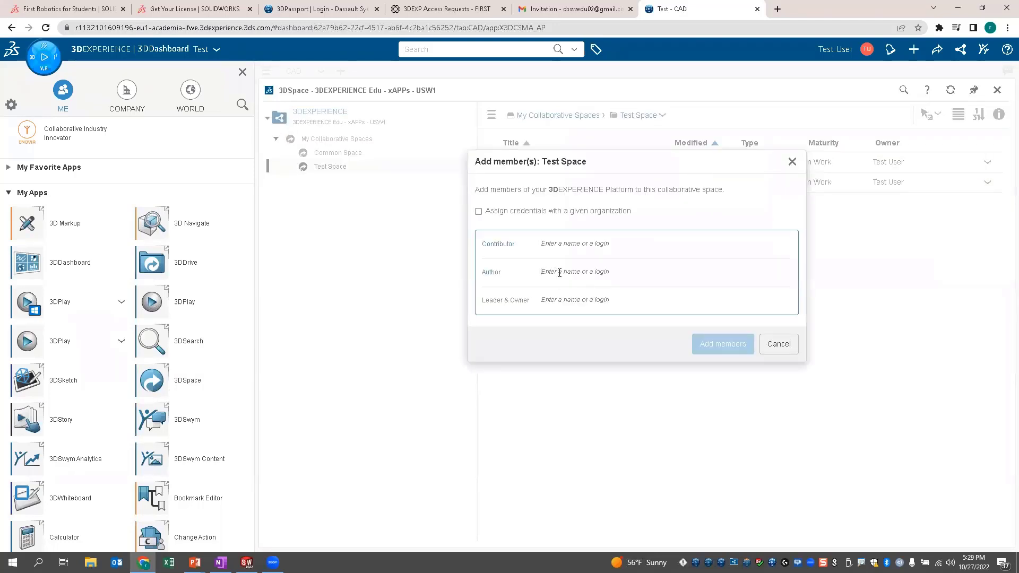
{"action": "type", "text": "FIR"}
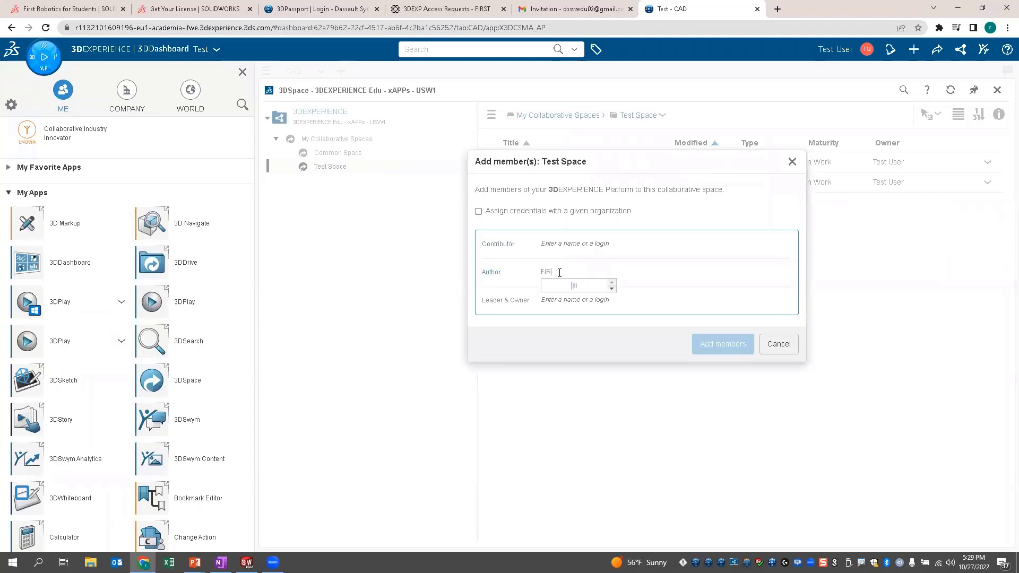
{"action": "type", "text": "ST"}
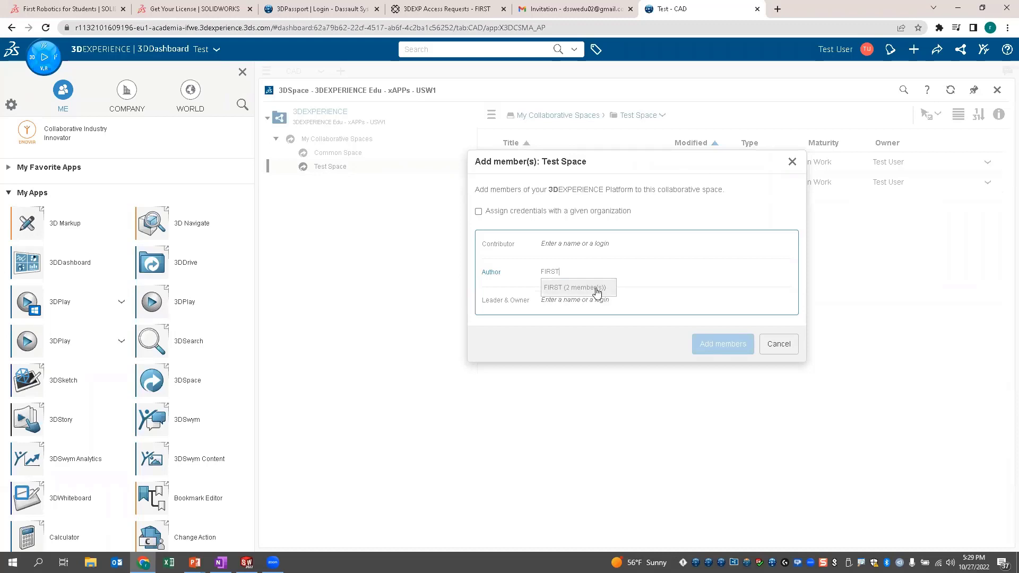
{"action": "left_click", "coordinate": [597, 289]}
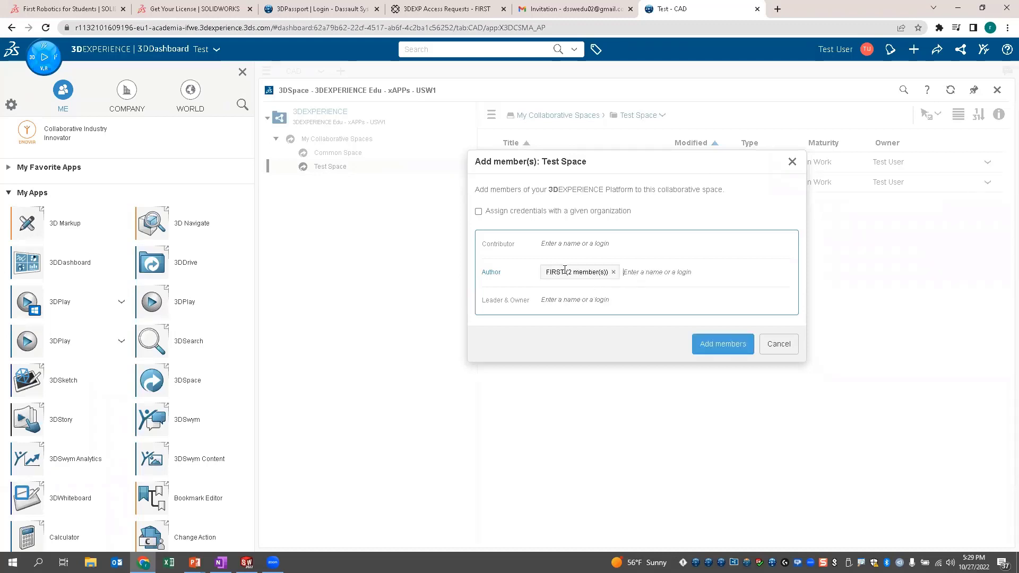
{"action": "left_click", "coordinate": [723, 345]}
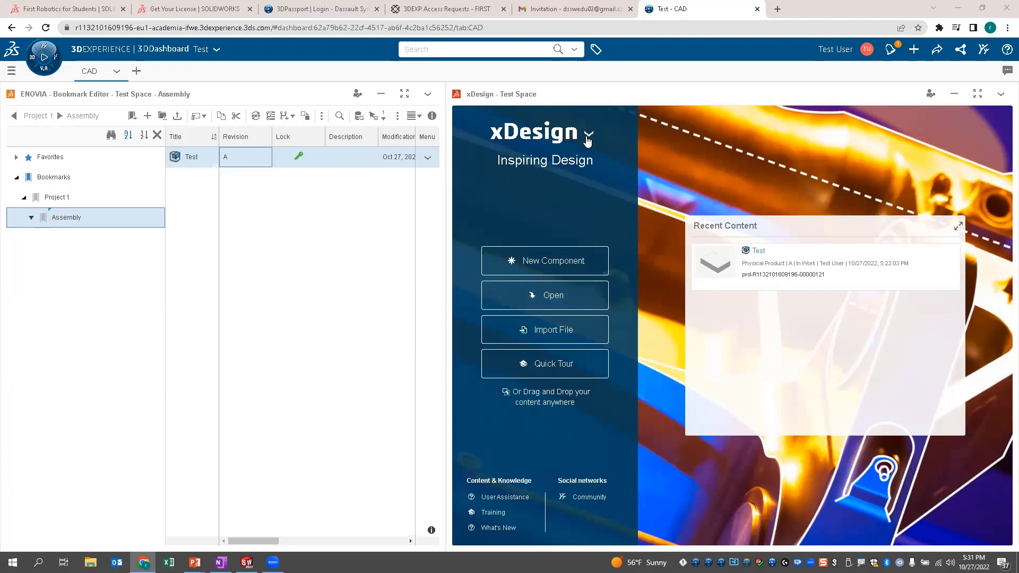
Switch the widget from xDesign to xShape and create a new component named 'Test 2' in Test Space
{"action": "left_click", "coordinate": [588, 136]}
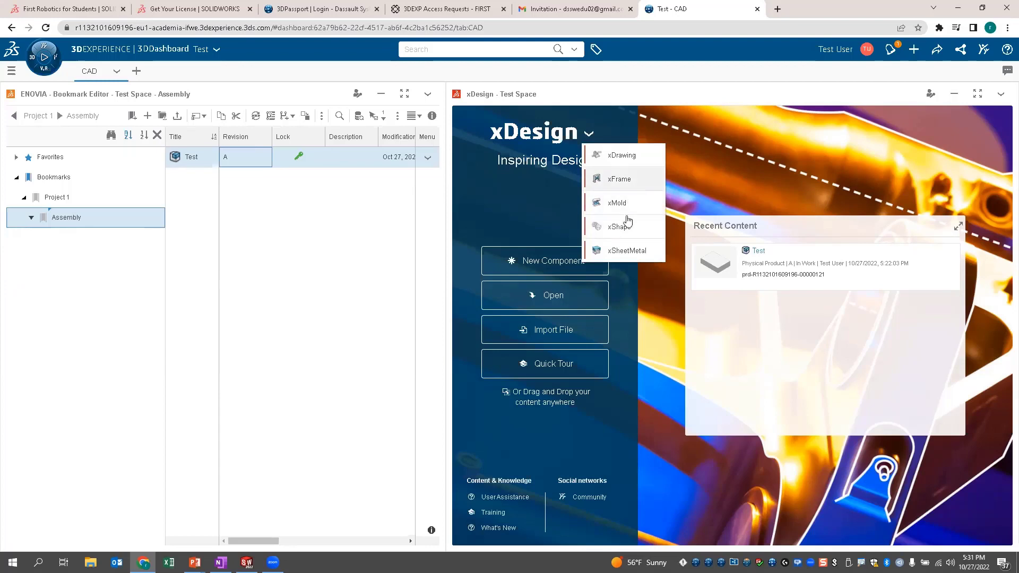
{"action": "left_click", "coordinate": [620, 227]}
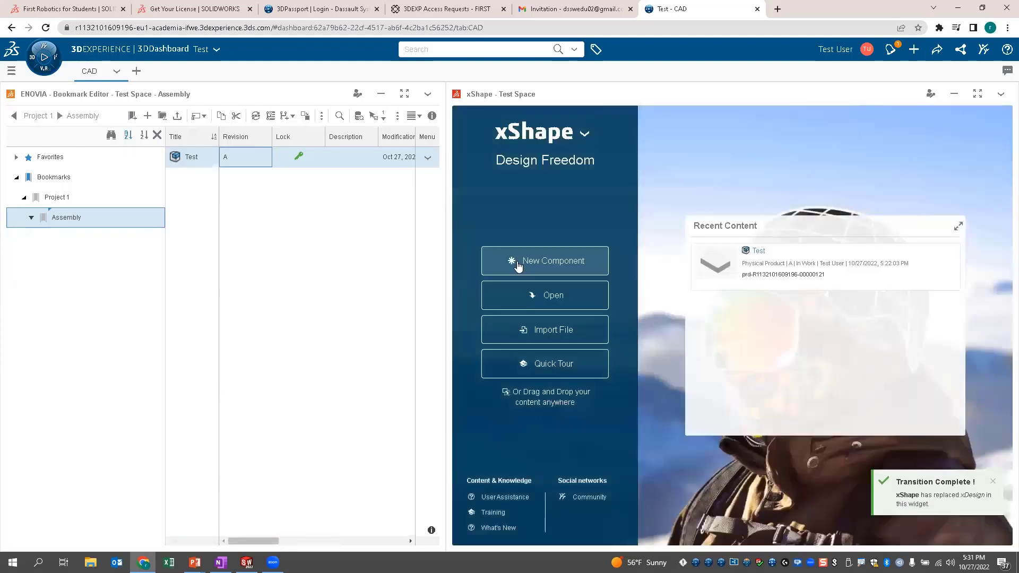
{"action": "left_click", "coordinate": [547, 266]}
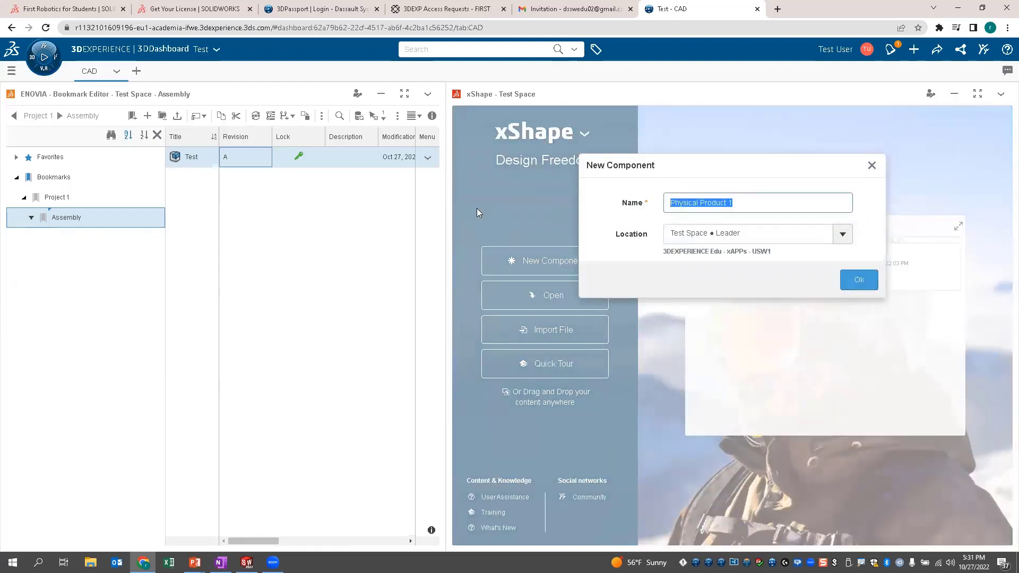
{"action": "type", "text": "Test 2"}
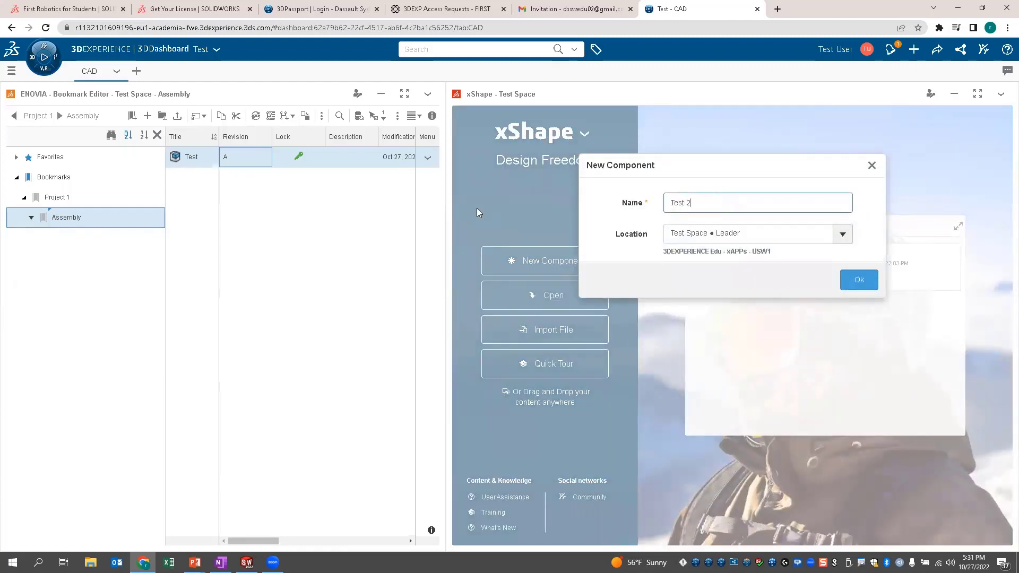
{"action": "left_click", "coordinate": [866, 285]}
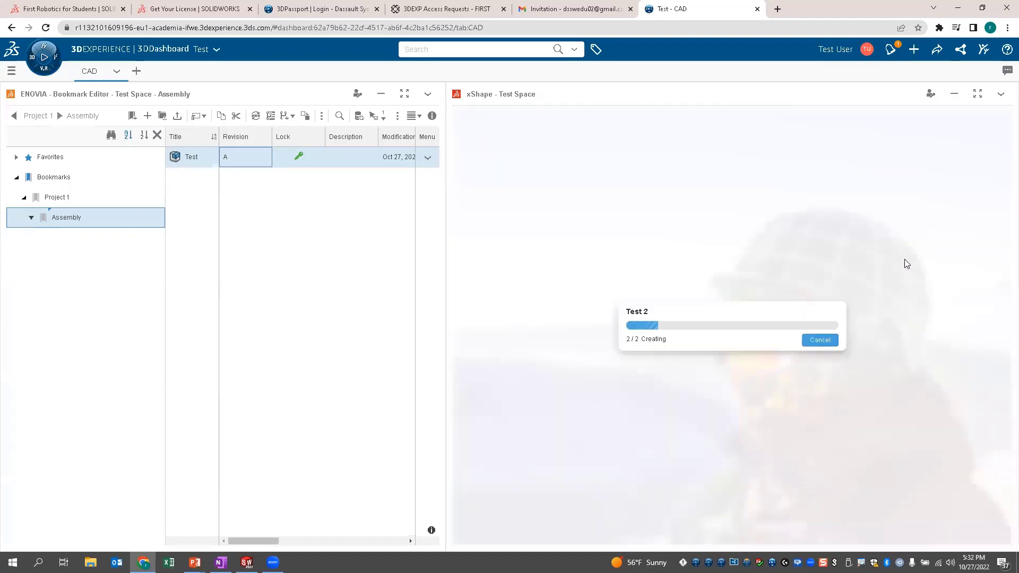
{"action": "left_click_drag", "start_coordinate": [444, 149], "coordinate": [402, 168]}
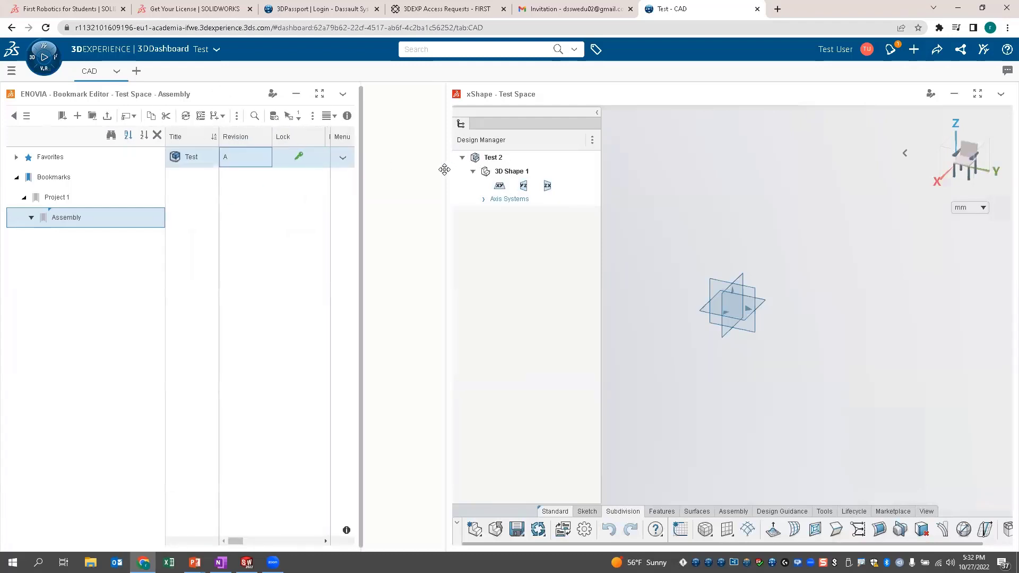
Fit the CAD tab's panels to the window, show xShape full screen, and start a Box subdivision surface
{"action": "left_click", "coordinate": [118, 75]}
{"action": "left_click", "coordinate": [143, 215]}
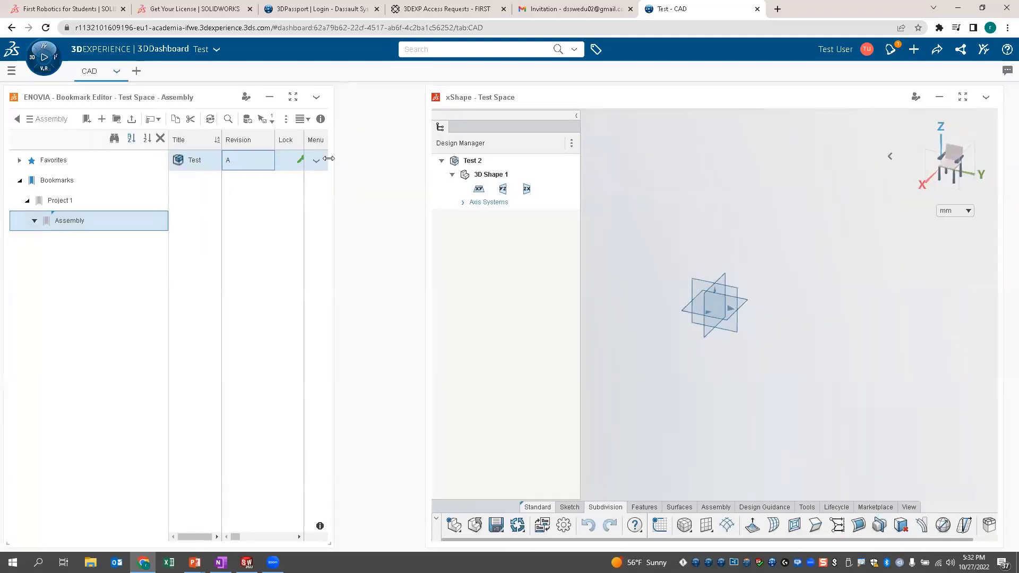
{"action": "left_click", "coordinate": [116, 71]}
{"action": "left_click", "coordinate": [136, 214]}
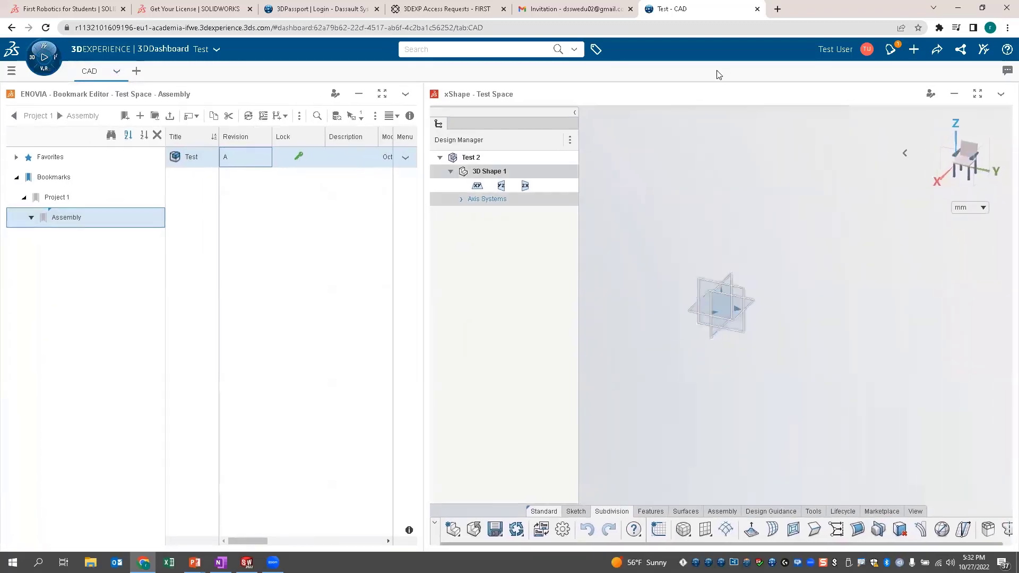
{"action": "left_click", "coordinate": [978, 94]}
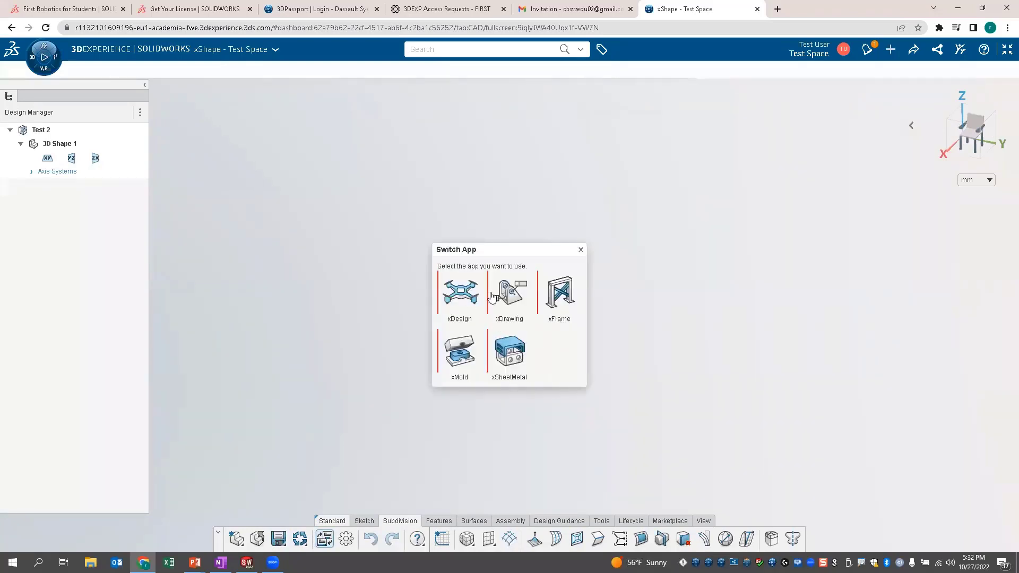
{"action": "left_click", "coordinate": [581, 250]}
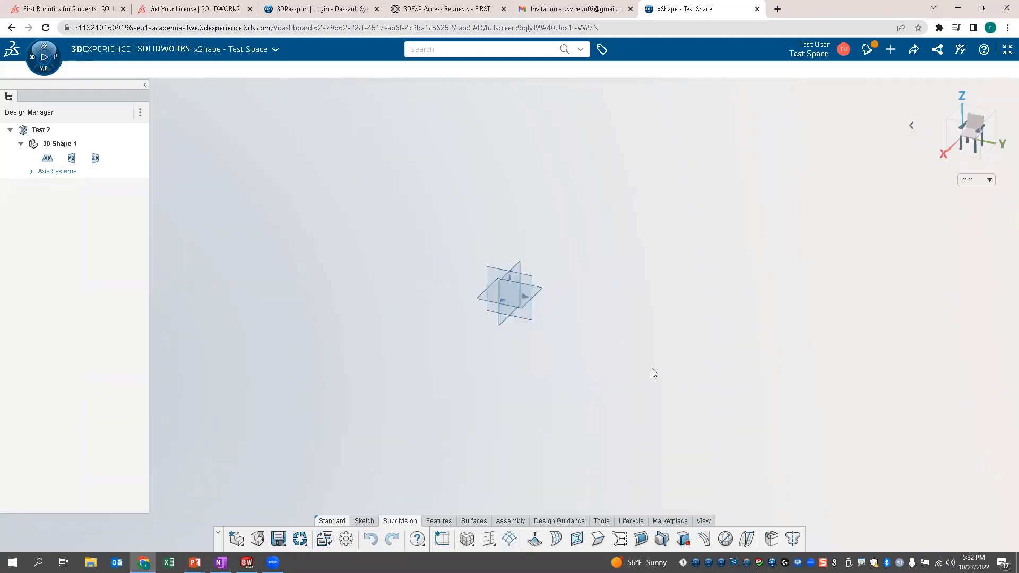
{"action": "left_click", "coordinate": [466, 539]}
Place a 3×3×3 subdivision box at the origin on the XY plane, scaled to 110%
{"action": "left_click", "coordinate": [509, 293]}
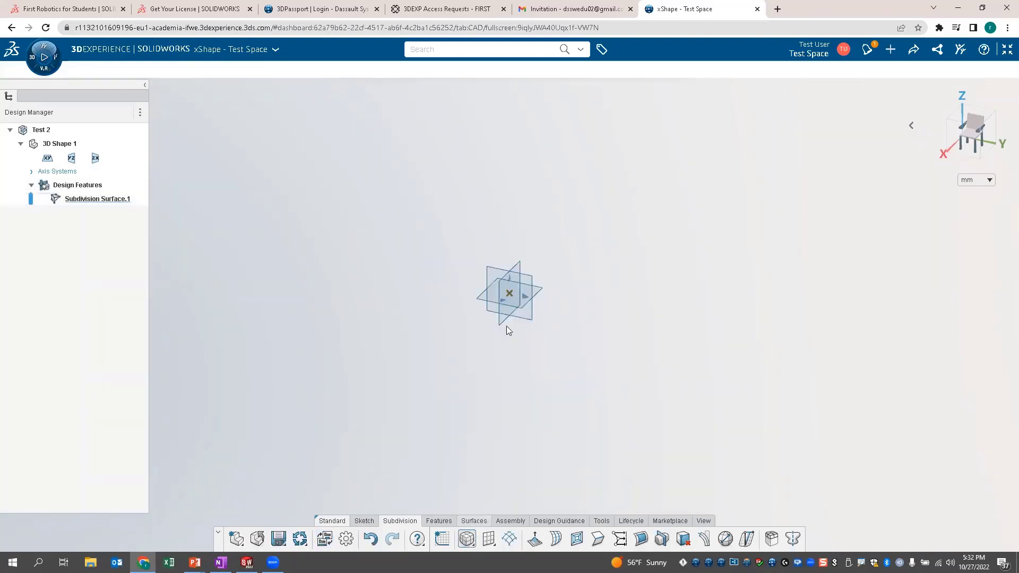
{"action": "left_click", "coordinate": [515, 302]}
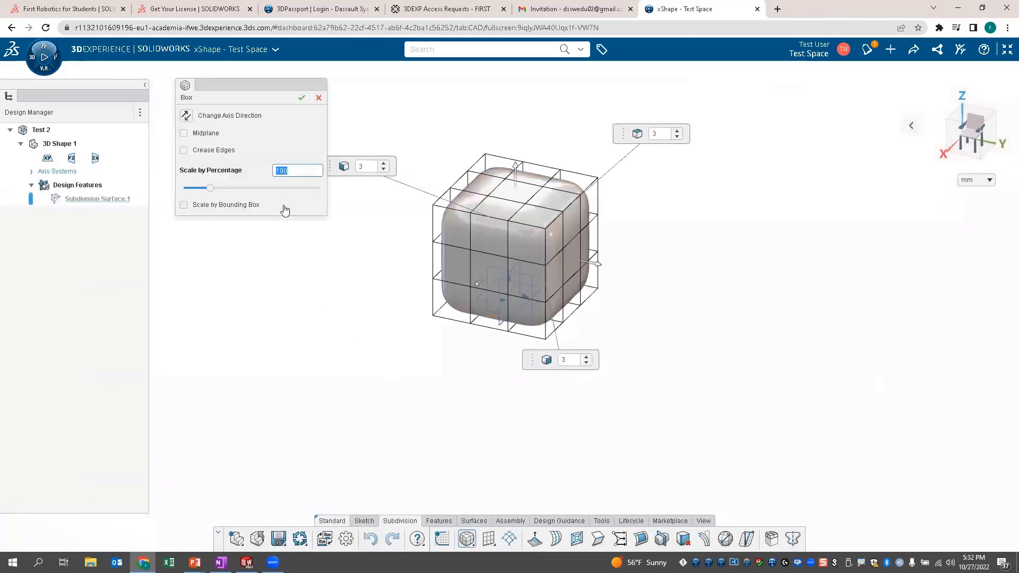
{"action": "mouse_move", "coordinate": [210, 188]}
{"action": "left_mouse_down"}
{"action": "mouse_move", "coordinate": [268, 189]}
{"action": "mouse_move", "coordinate": [200, 207]}
{"action": "mouse_move", "coordinate": [279, 205]}
{"action": "mouse_move", "coordinate": [212, 197]}
{"action": "left_mouse_up"}
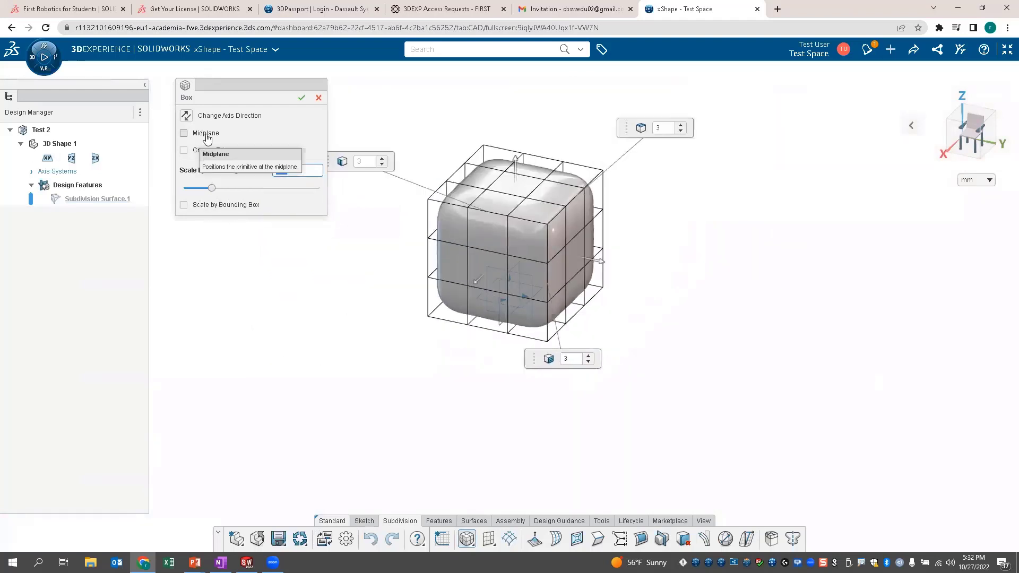
{"action": "left_click", "coordinate": [301, 97]}
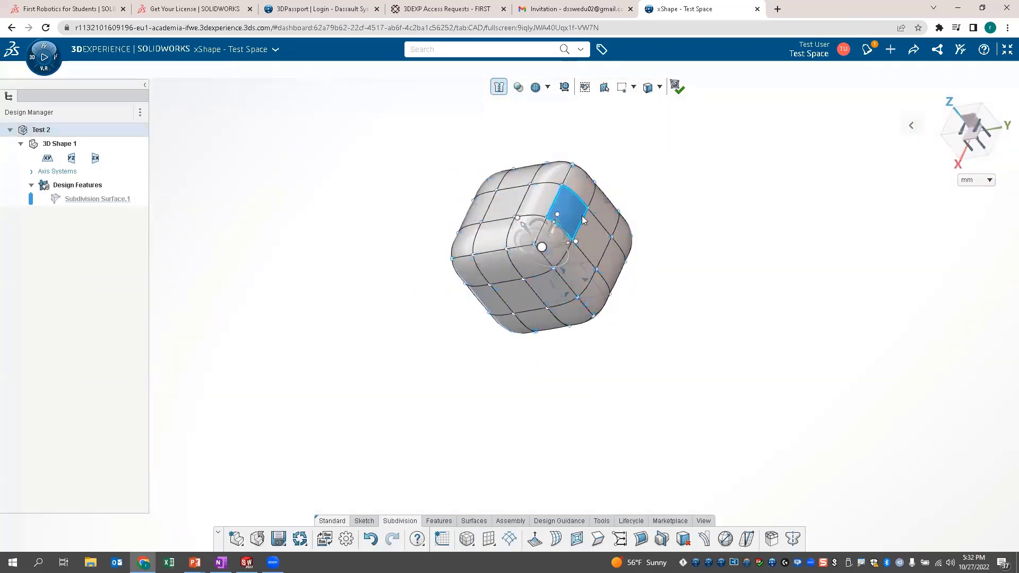
Pull one end's face loop out about 146 mm to stretch the box into a tapered shape
{"action": "left_click", "coordinate": [583, 220]}
{"action": "left_click", "coordinate": [670, 201]}
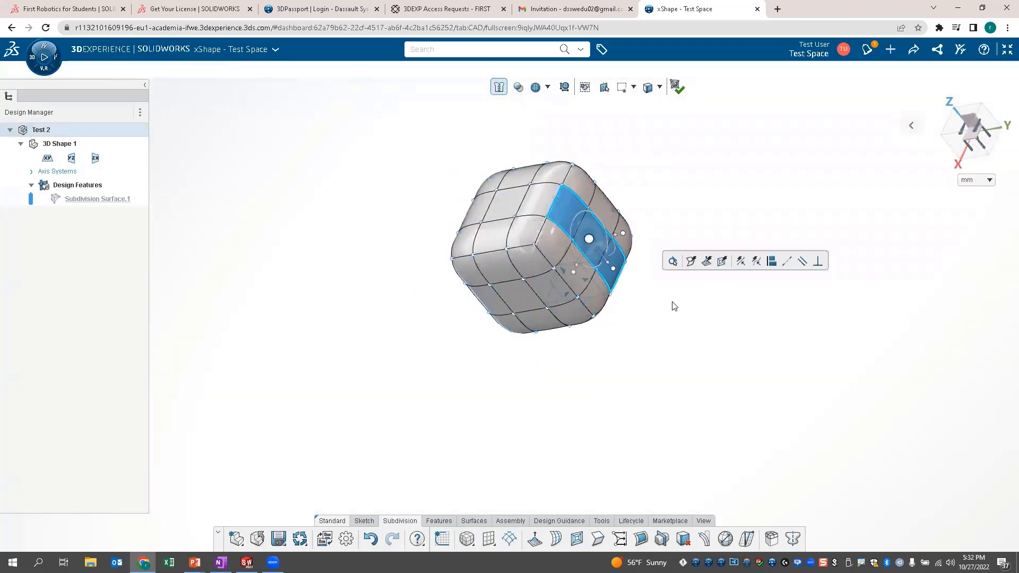
{"action": "left_click_drag", "start_coordinate": [674, 306], "coordinate": [785, 196]}
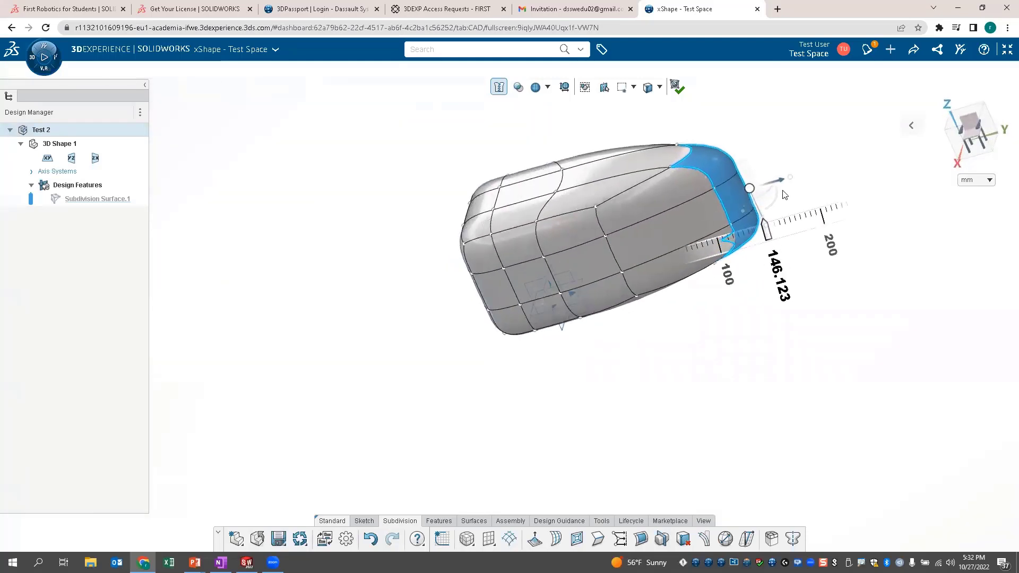
{"action": "left_click", "coordinate": [625, 368]}
Select two opposite faces on the stretched shape
{"action": "left_click_drag", "start_coordinate": [607, 364], "coordinate": [562, 223]}
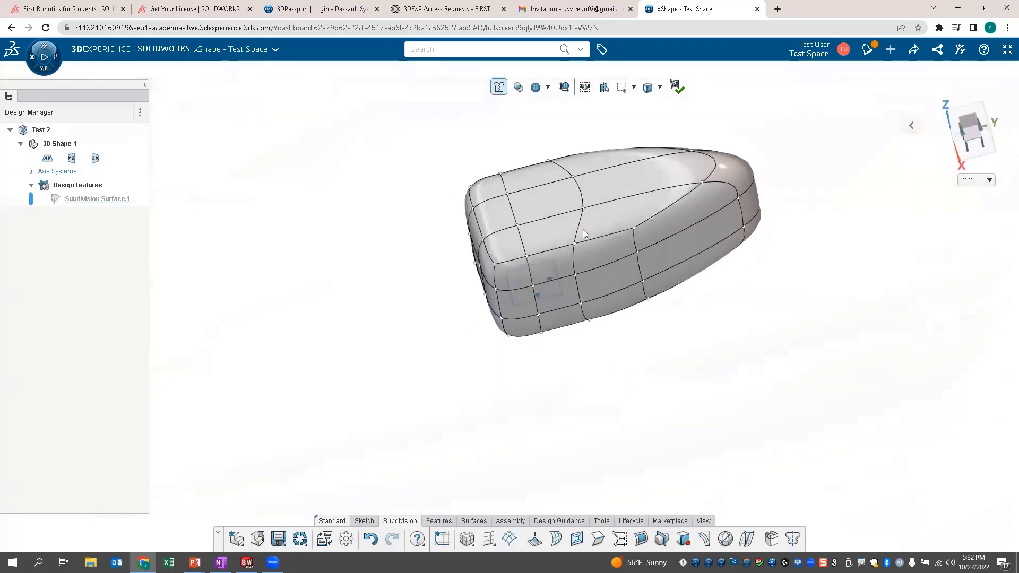
{"action": "left_click", "coordinate": [551, 205]}
{"action": "left_click_drag", "start_coordinate": [628, 357], "coordinate": [578, 188]}
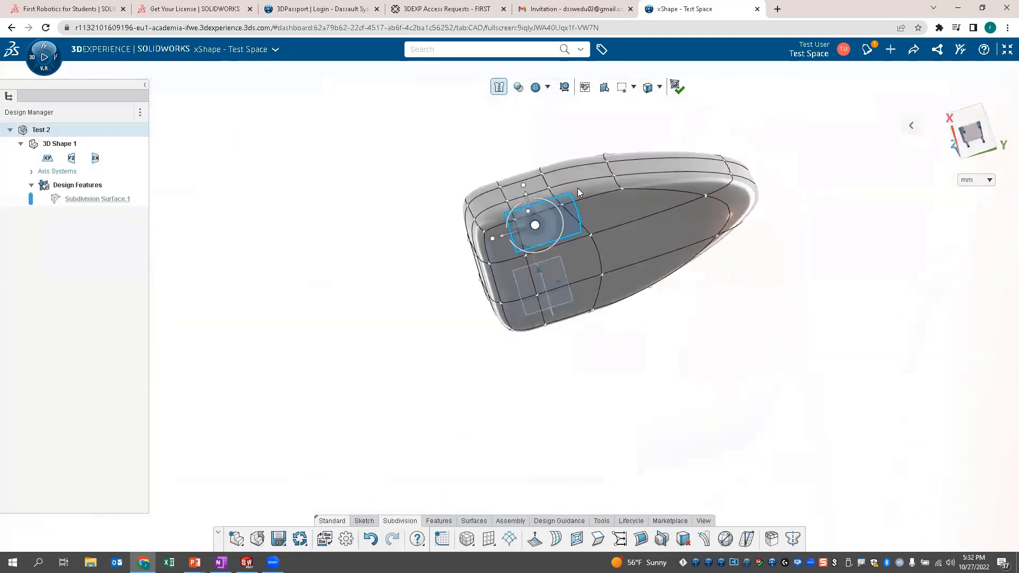
{"action": "left_click", "coordinate": [567, 267], "text": "ctrl"}
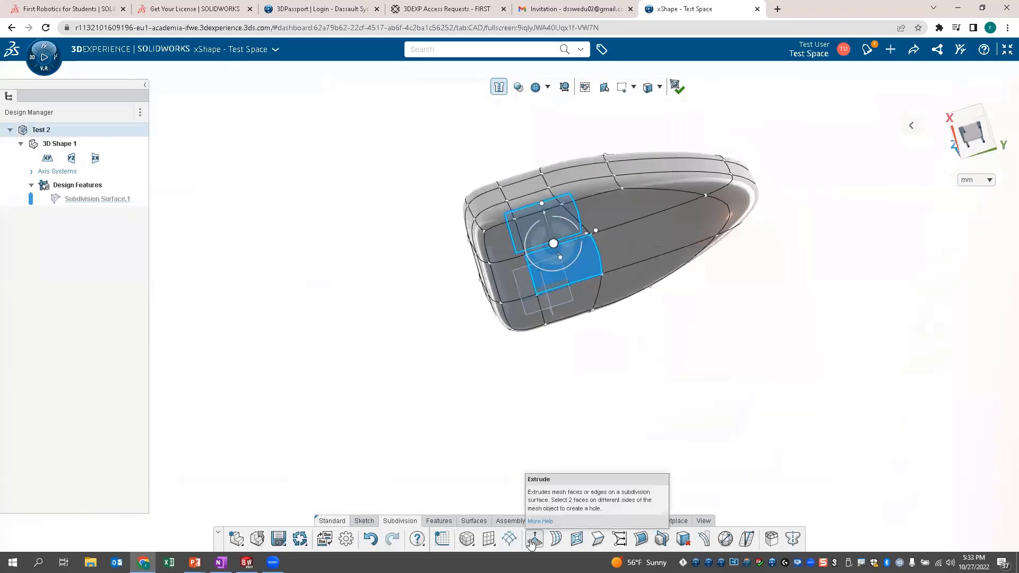
Extrude between the two opposite faces to form a hole, inspect it, then switch to SOLIDWORKS
{"action": "left_click", "coordinate": [530, 542]}
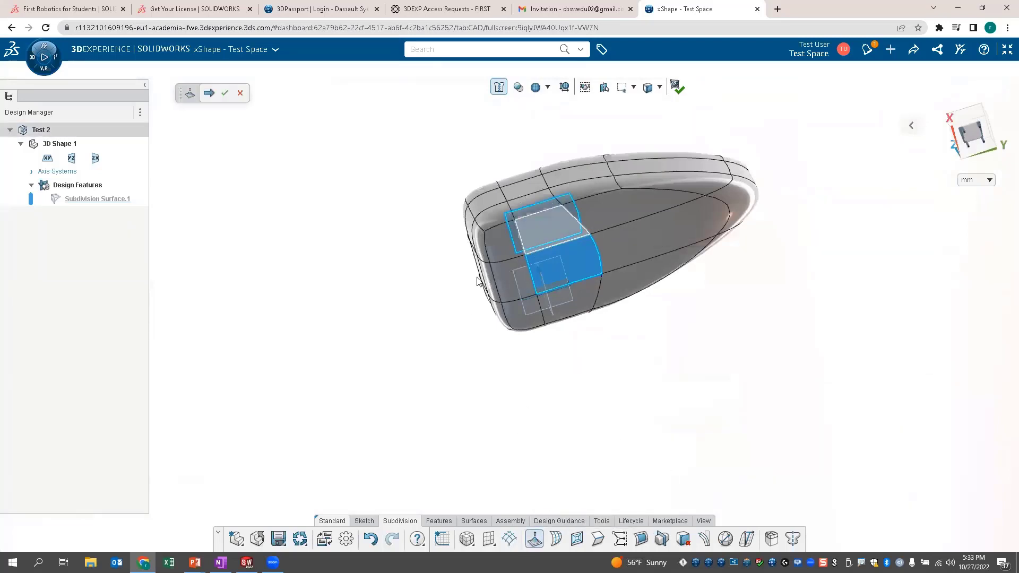
{"action": "left_click_drag", "start_coordinate": [488, 360], "coordinate": [499, 391]}
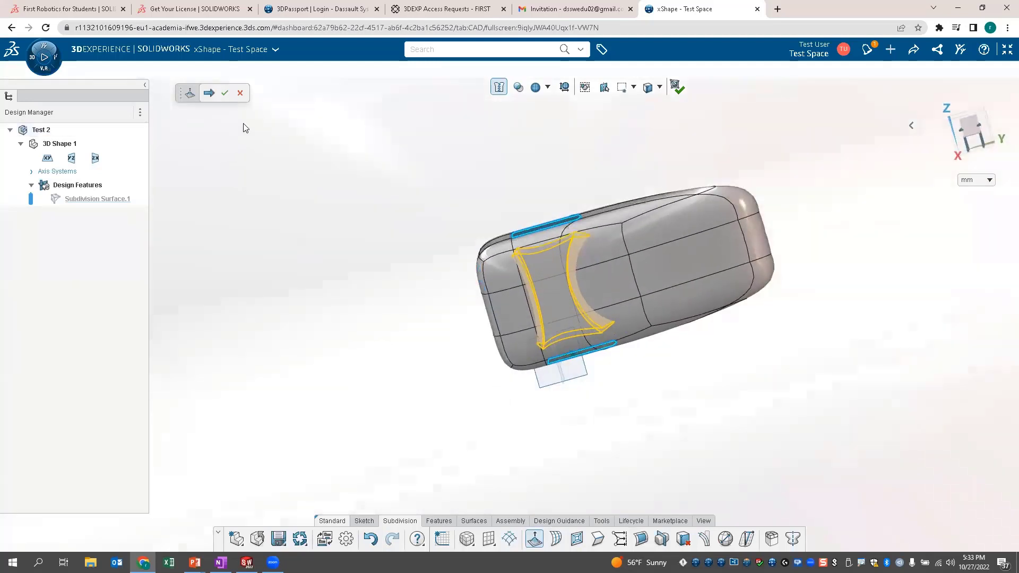
{"action": "left_click", "coordinate": [228, 95]}
{"action": "left_click_drag", "start_coordinate": [401, 148], "coordinate": [498, 158]}
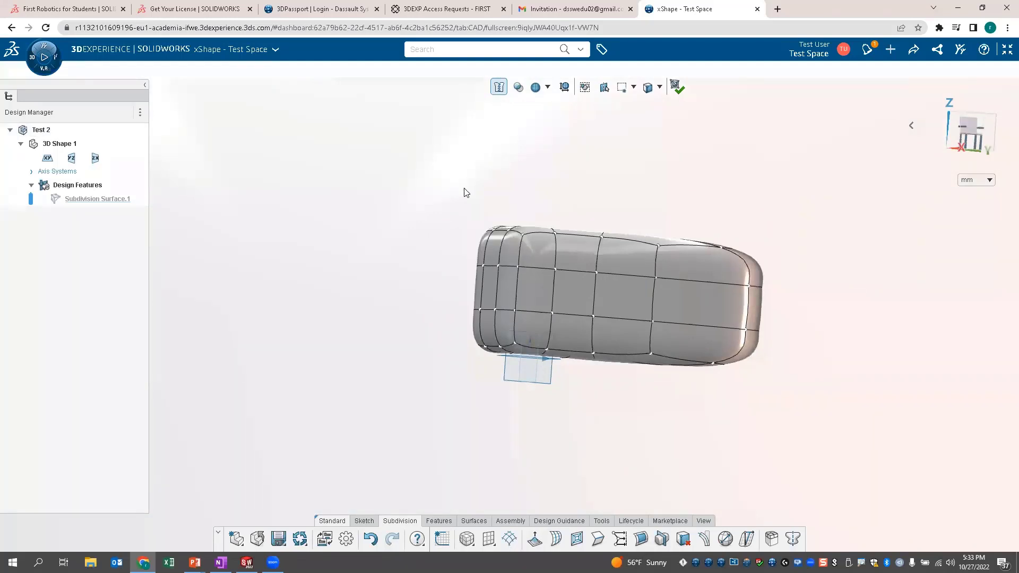
{"action": "left_click_drag", "start_coordinate": [456, 192], "coordinate": [421, 266]}
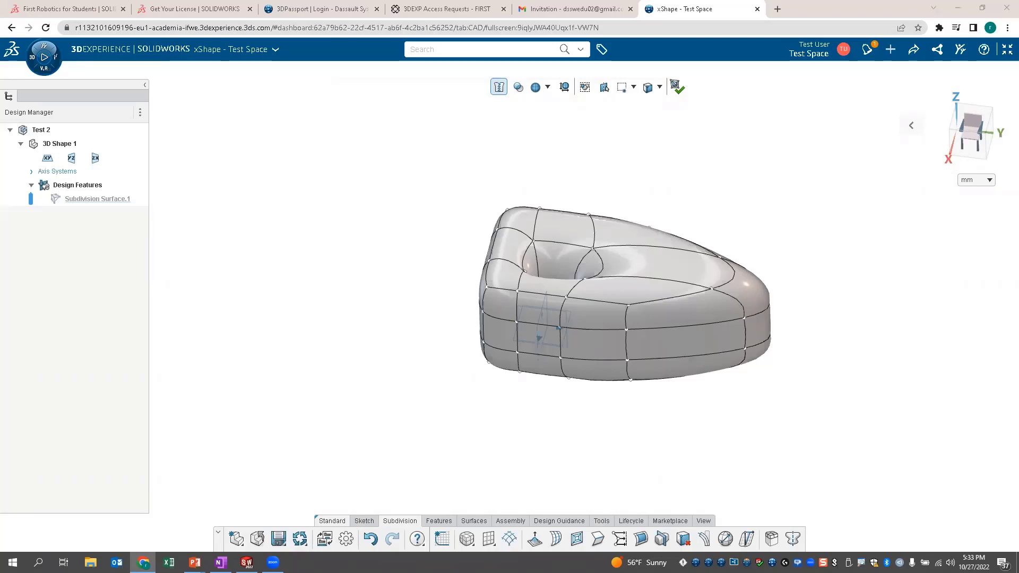
{"action": "key", "text": "alt+Tab"}
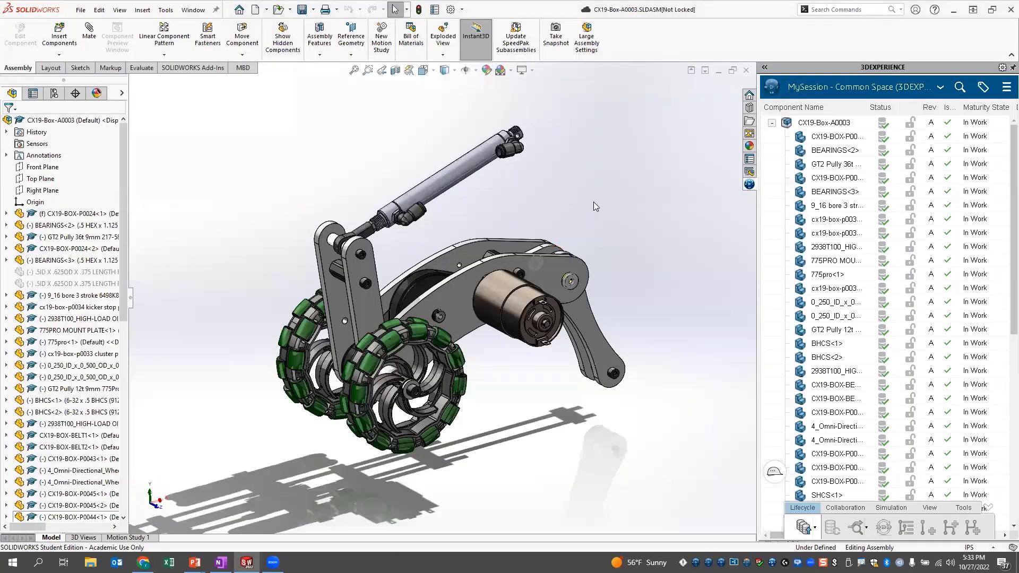
Orbit the robot assembly and widen the 3DEXPERIENCE panel to show file name, space and type columns
{"action": "left_click_drag", "start_coordinate": [593, 202], "coordinate": [884, 127]}
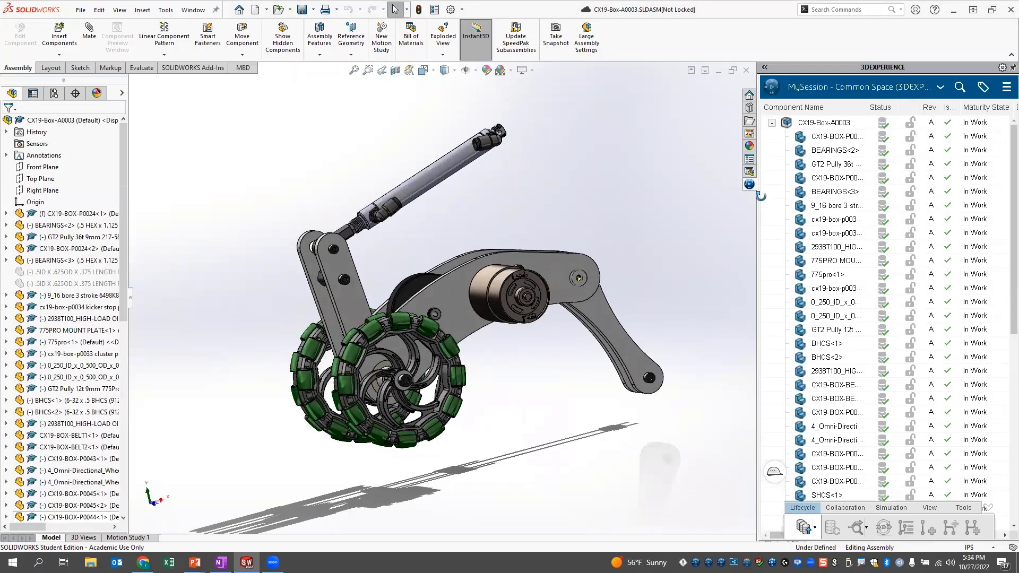
{"action": "left_click_drag", "start_coordinate": [757, 222], "coordinate": [445, 227]}
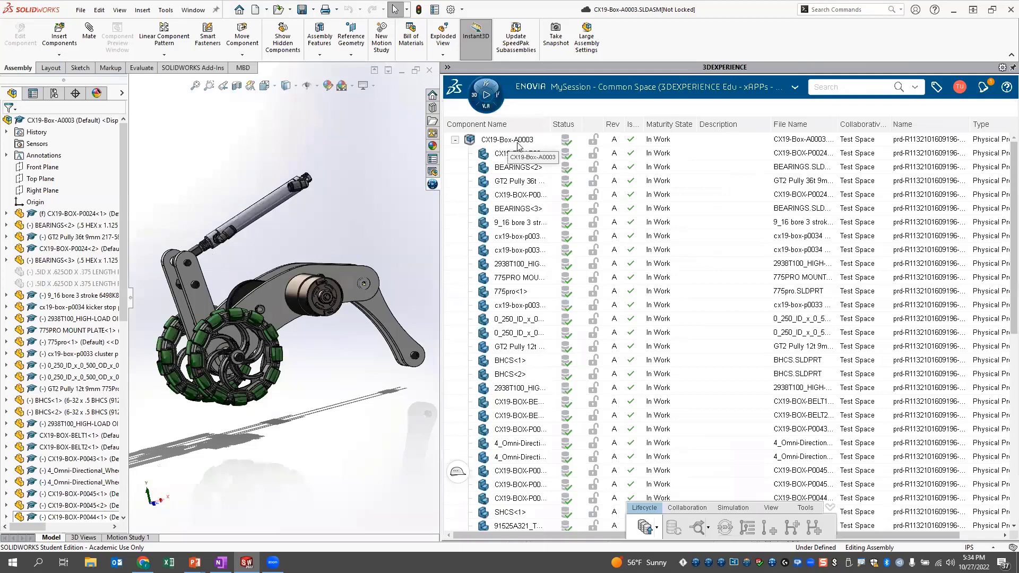
{"action": "right_click", "coordinate": [661, 142]}
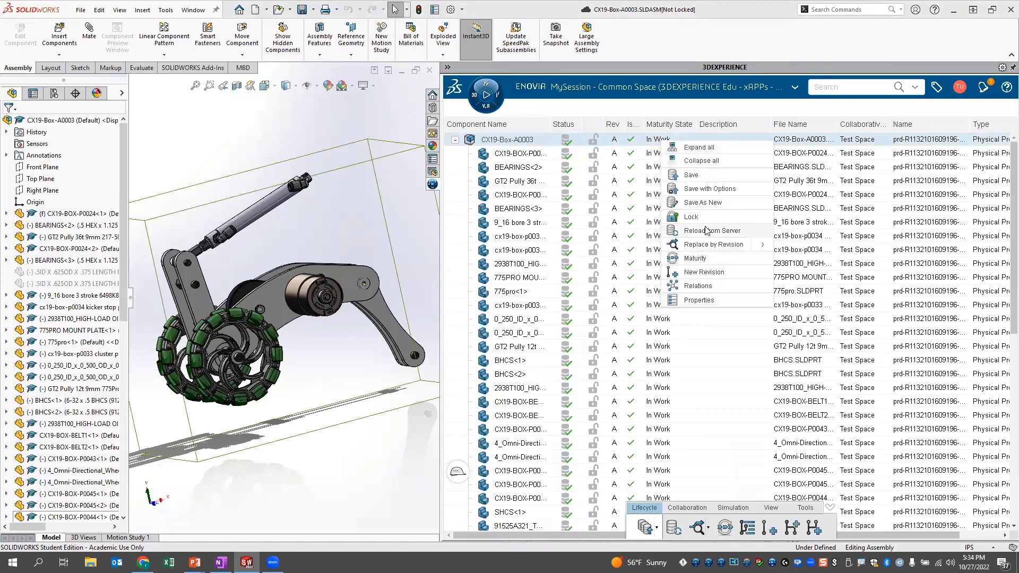
{"action": "left_click", "coordinate": [707, 257]}
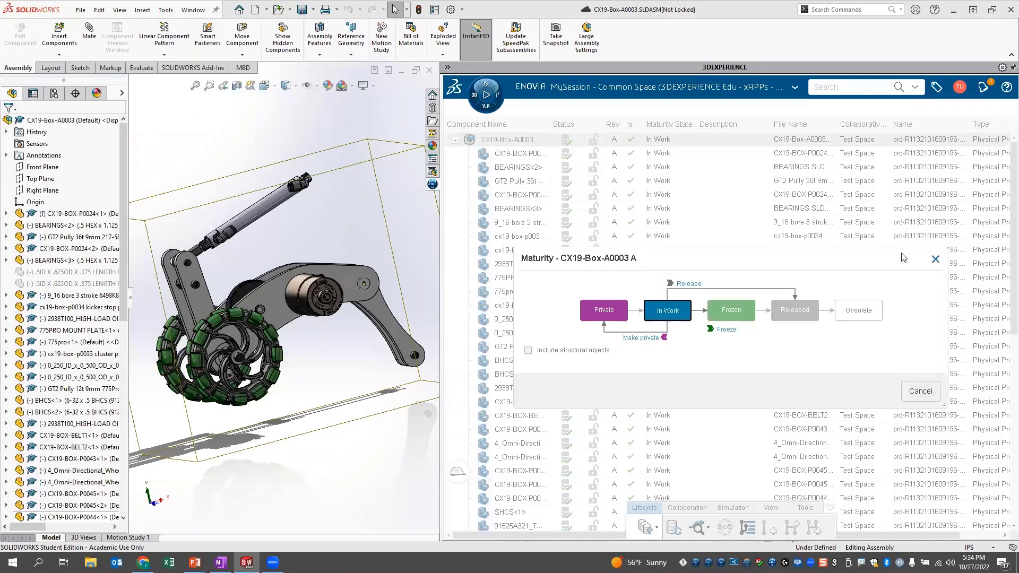
{"action": "left_click", "coordinate": [935, 260]}
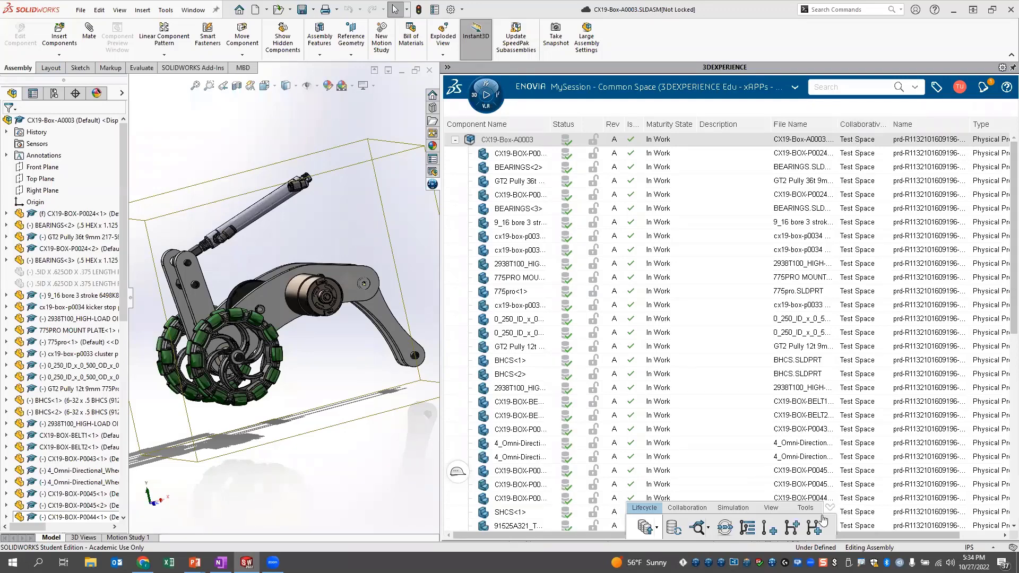
Toggle between Collaboration and Lifecycle actions, then narrow the 3DEXPERIENCE panel to enlarge the model view
{"action": "left_click_drag", "start_coordinate": [870, 536], "coordinate": [732, 536]}
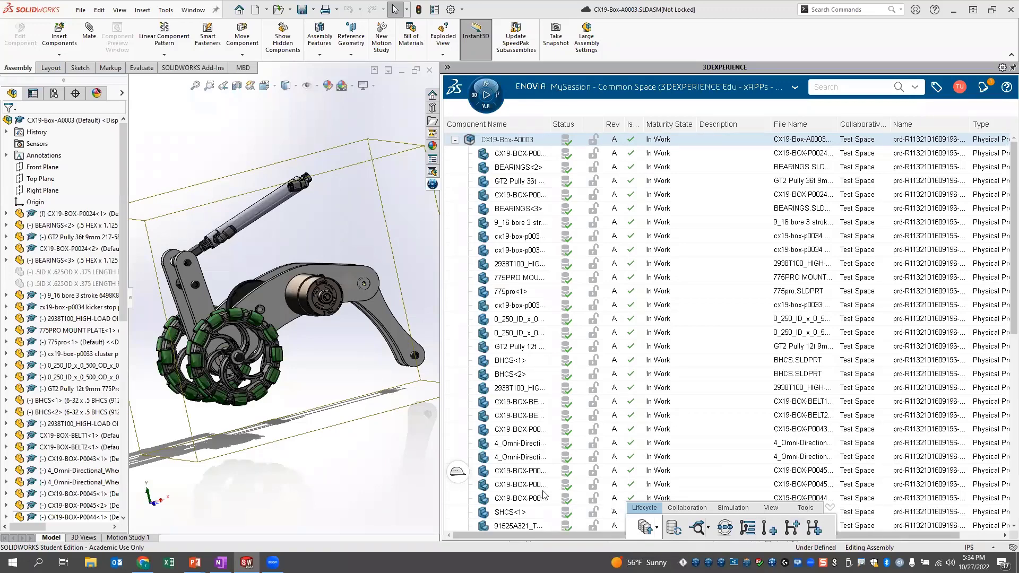
{"action": "left_click", "coordinate": [698, 510]}
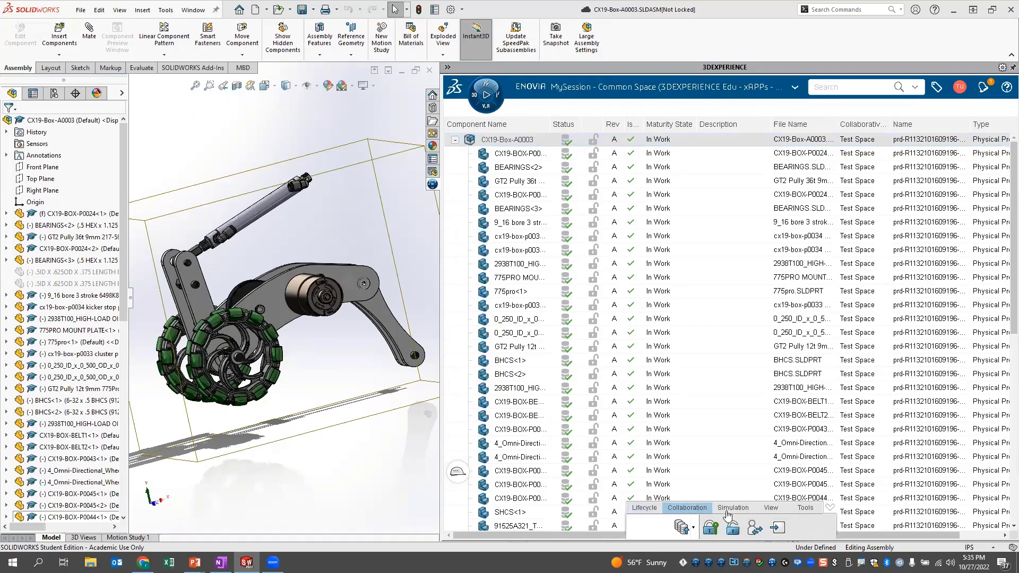
{"action": "left_click", "coordinate": [640, 510]}
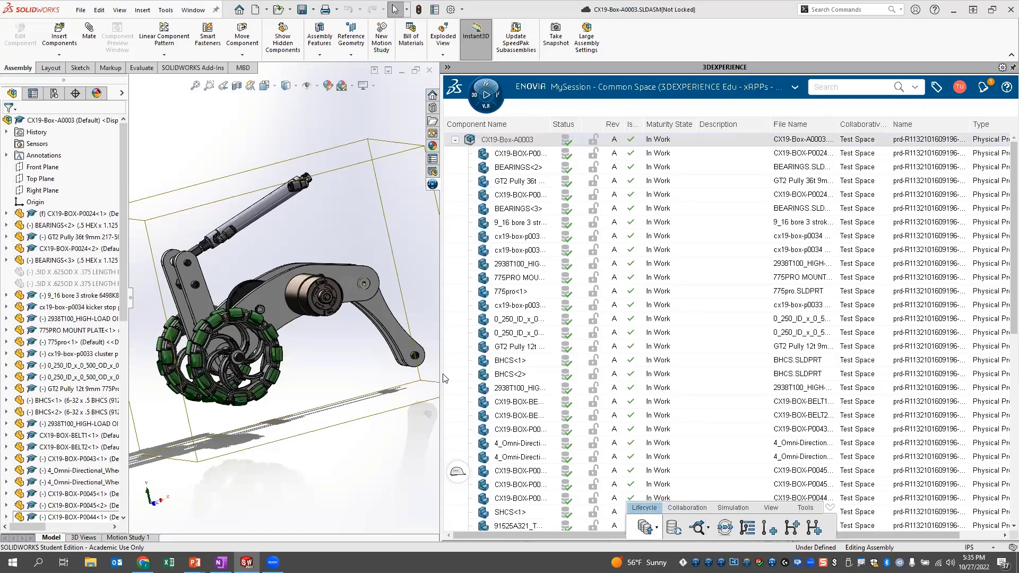
{"action": "left_click_drag", "start_coordinate": [445, 378], "coordinate": [785, 330]}
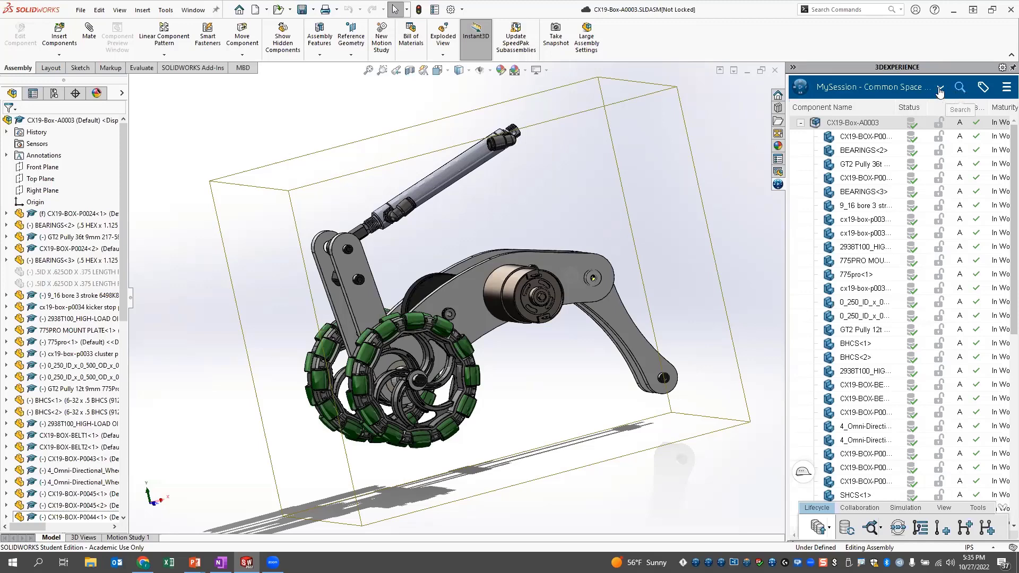
Refresh the CX19-Box-A0003 component list from the MySession options menu
{"action": "left_click", "coordinate": [1006, 89]}
{"action": "left_click", "coordinate": [1006, 88]}
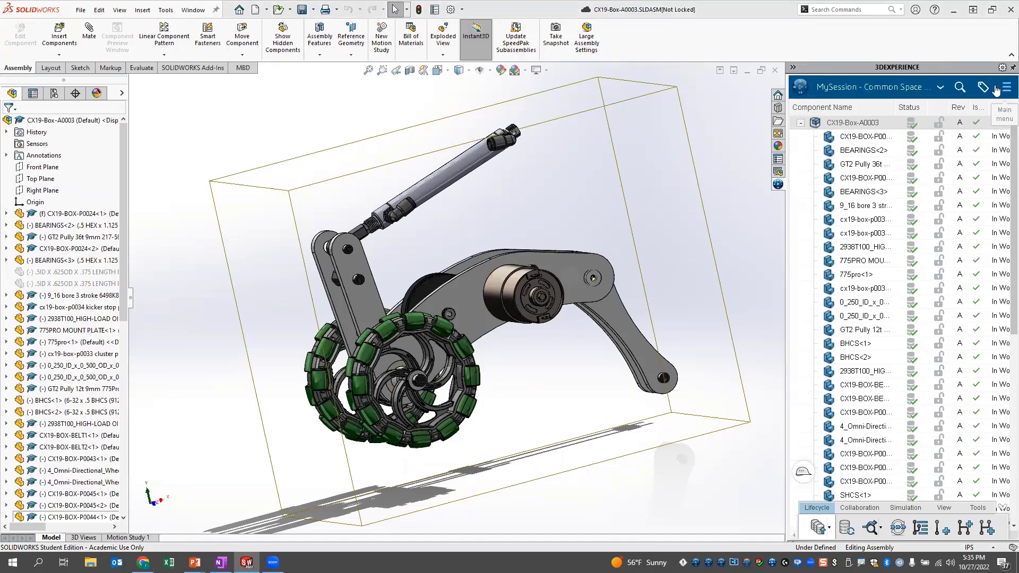
{"action": "left_click", "coordinate": [941, 89]}
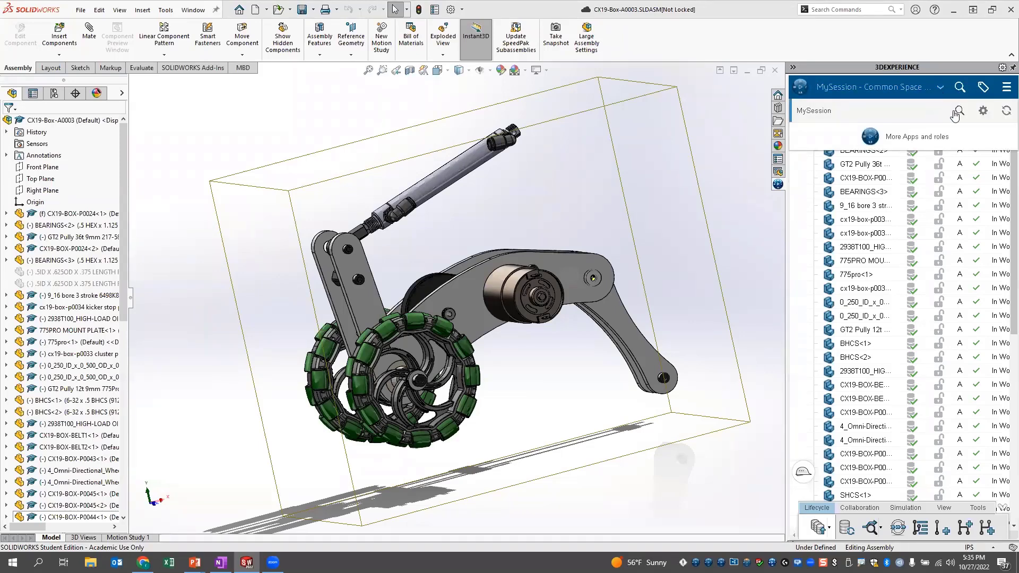
{"action": "left_click", "coordinate": [1007, 114]}
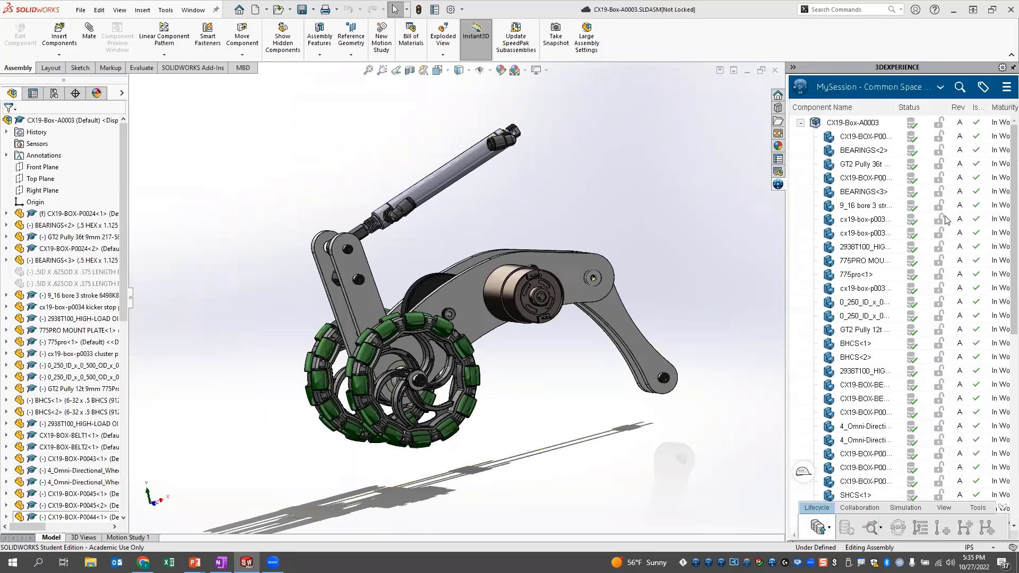
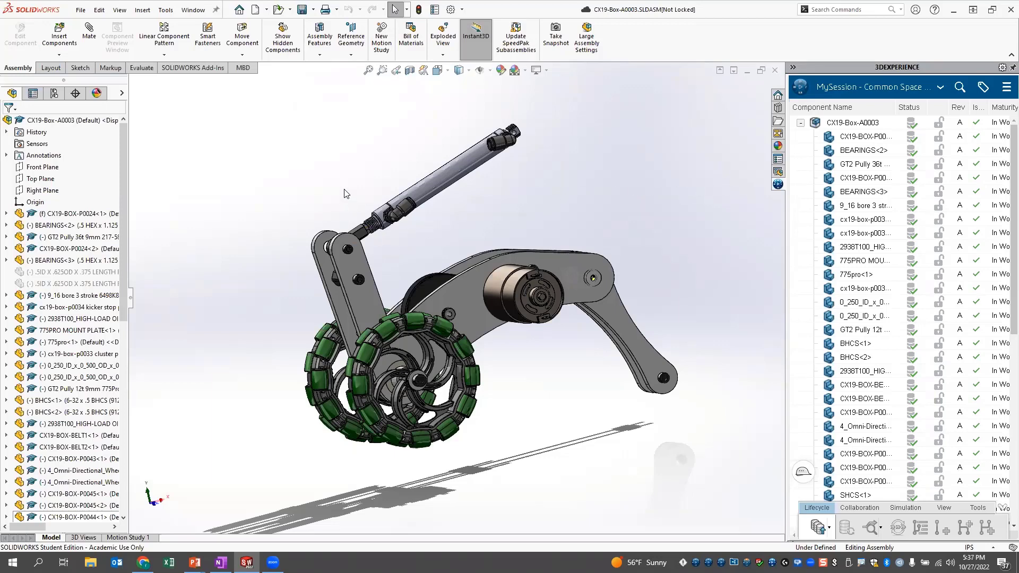
Orbit the wheeled arm assembly in SOLIDWORKS to view it from two other angles
{"action": "left_click_drag", "start_coordinate": [346, 193], "coordinate": [255, 382]}
{"action": "left_click_drag", "start_coordinate": [192, 550], "coordinate": [626, 201]}
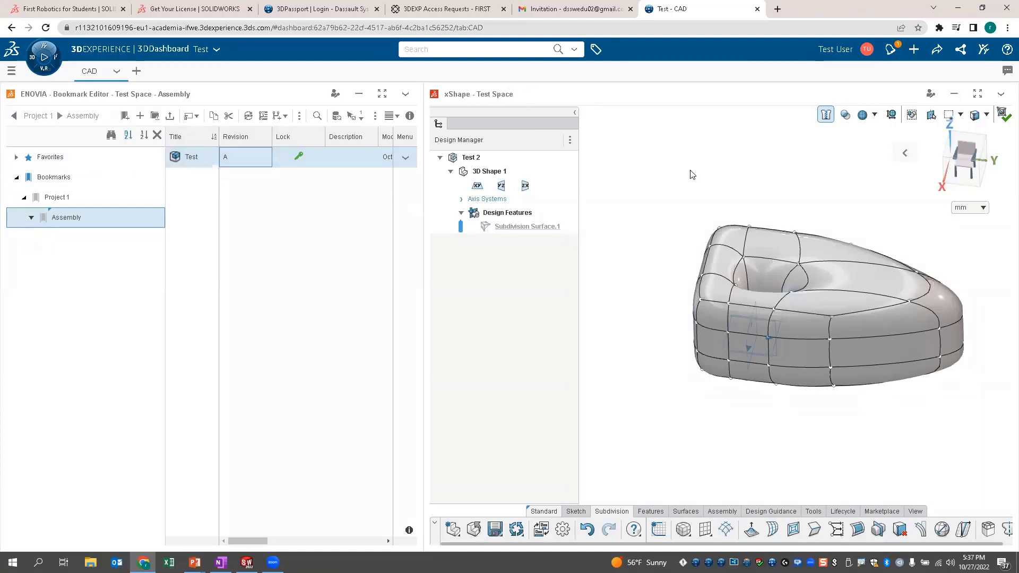
Exit Subdivision, close the shape, swap the dashboard widget from xShape to xDesign, and check SOLIDWORKS
{"action": "left_click", "coordinate": [476, 534]}
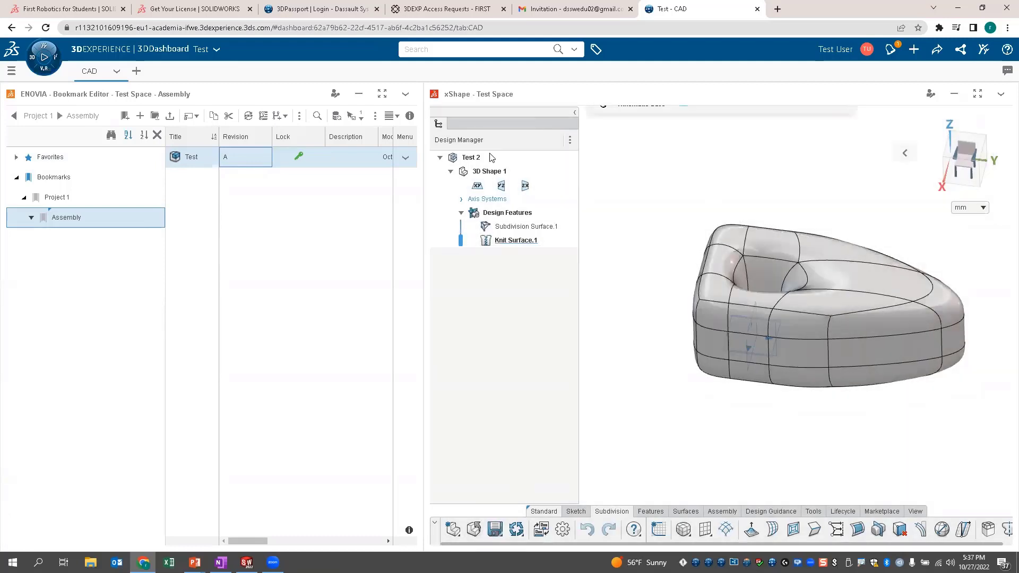
{"action": "left_click", "coordinate": [473, 530]}
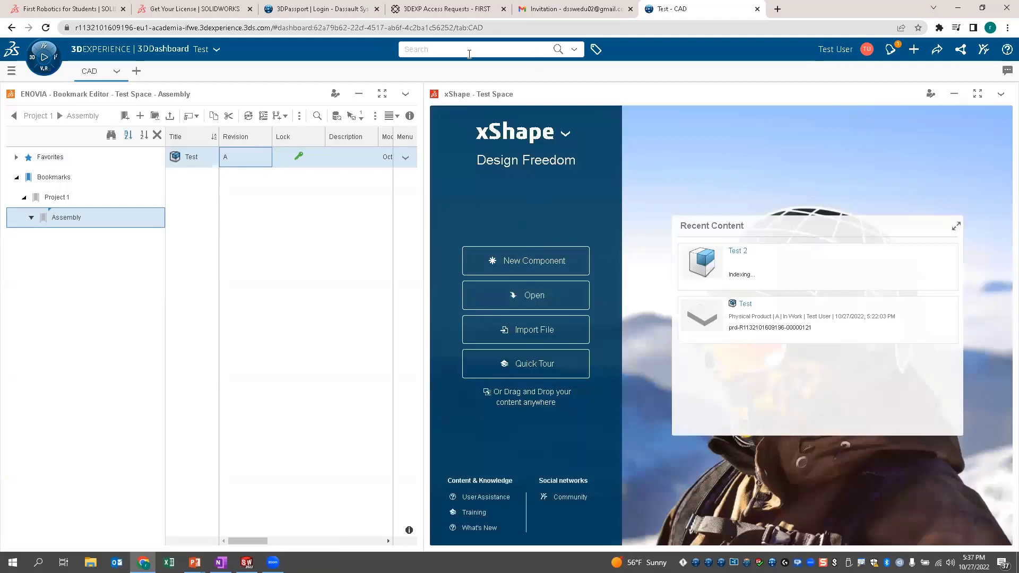
{"action": "left_click", "coordinate": [563, 139]}
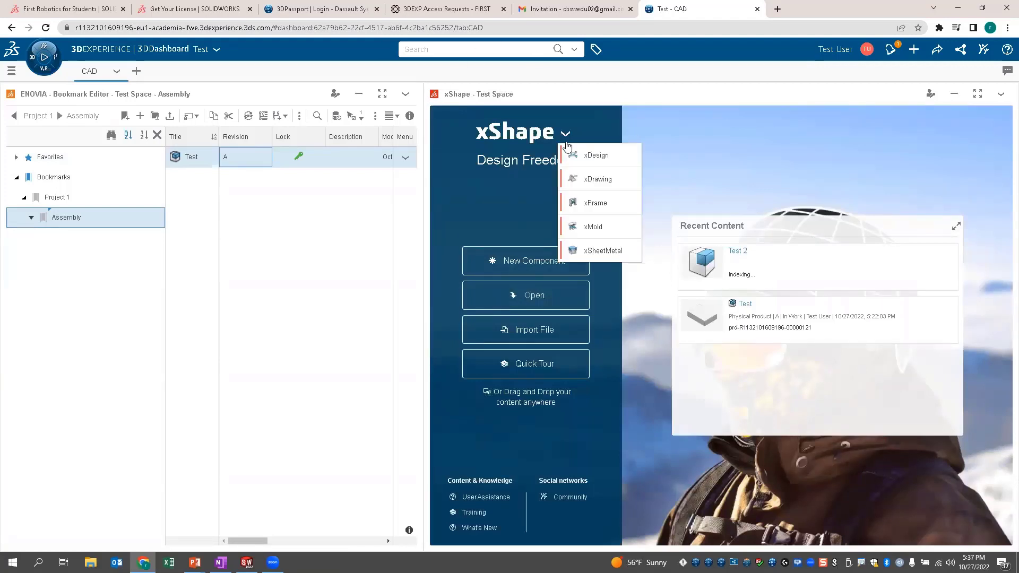
{"action": "left_click", "coordinate": [582, 157]}
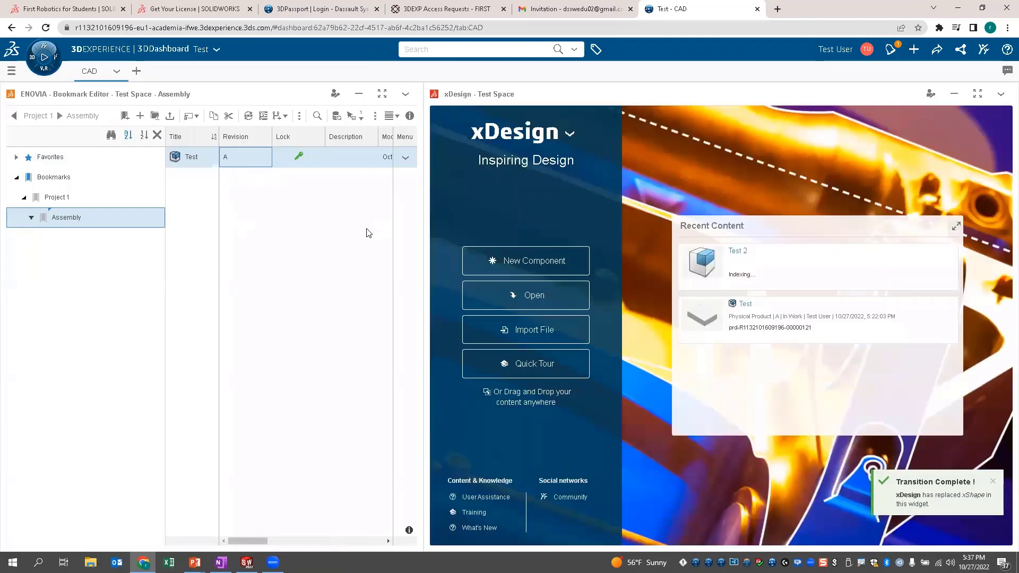
{"action": "key", "text": "alt+Tab"}
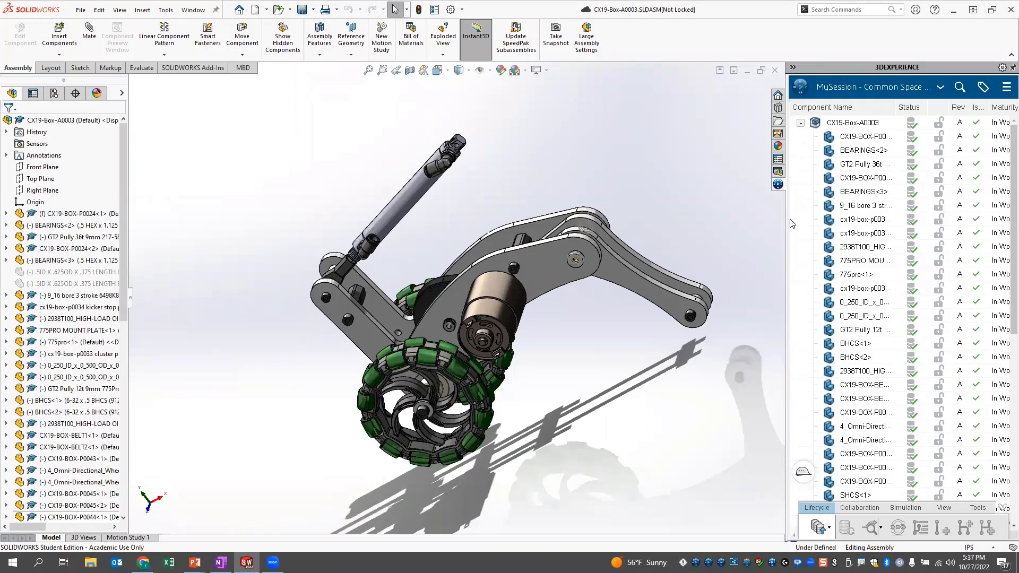
{"action": "key", "text": "alt+Tab"}
Expand the SOLIDWORKS Add-in in My Apps to reveal version 3DEXPERIENCE R2022x HotFix 4.3
{"action": "left_click", "coordinate": [43, 56]}
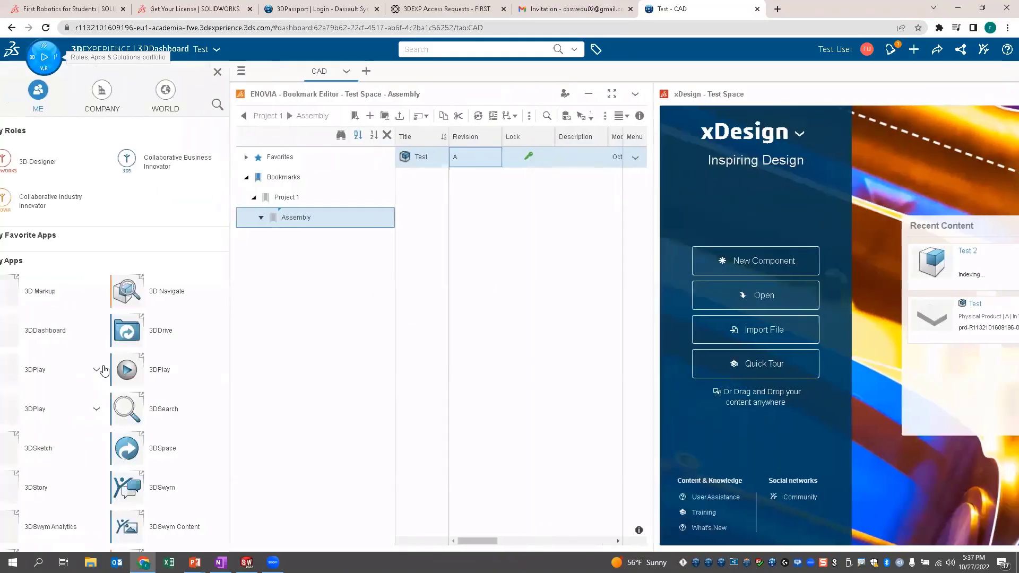
{"action": "scroll", "coordinate": [98, 366], "scroll_direction": "down", "scroll_amount": 10}
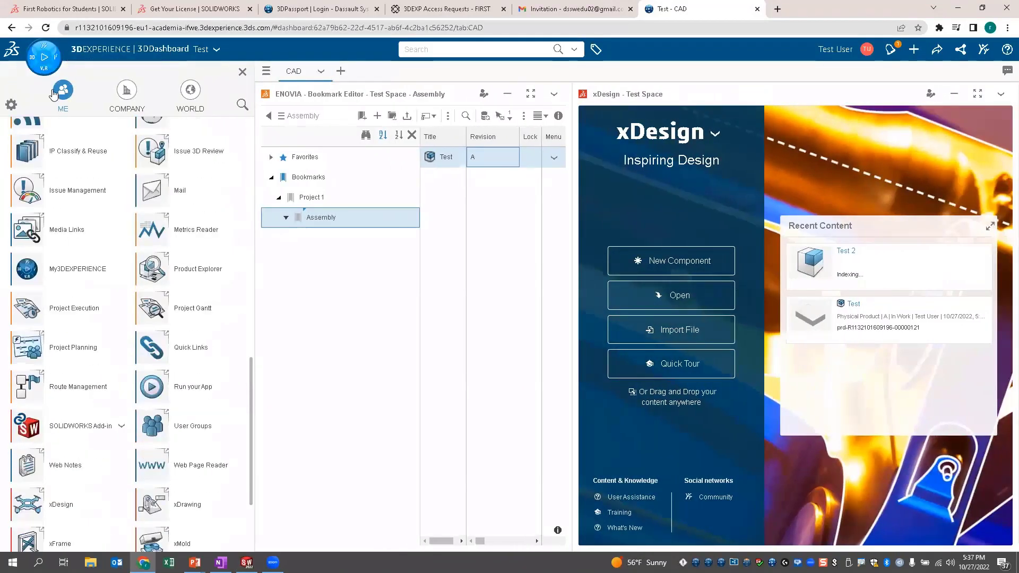
{"action": "left_click", "coordinate": [121, 426]}
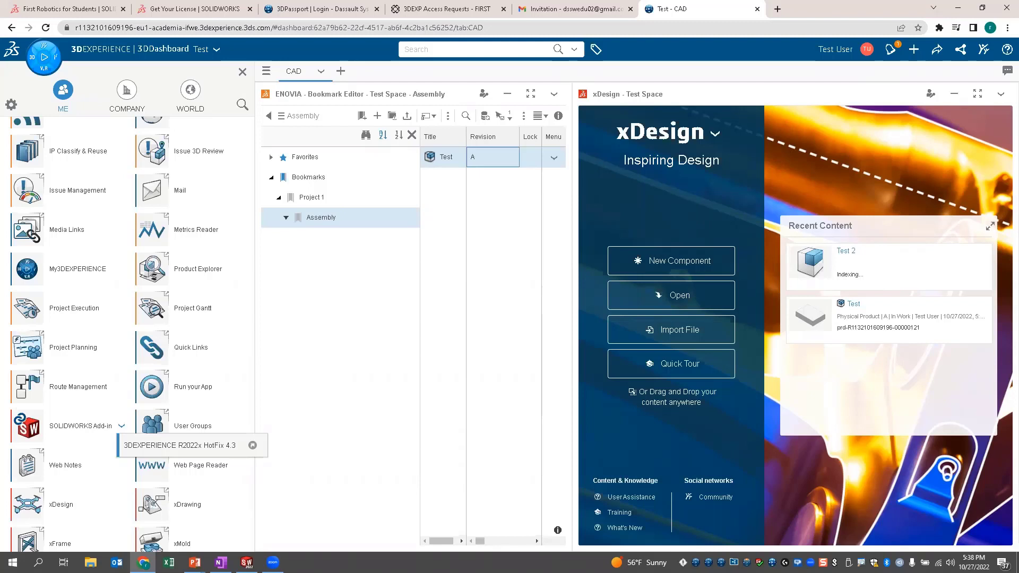
Step back two pages in the FIRST 3DEXP access request form to the SOLIDWORKS apps question
{"action": "left_click", "coordinate": [444, 11]}
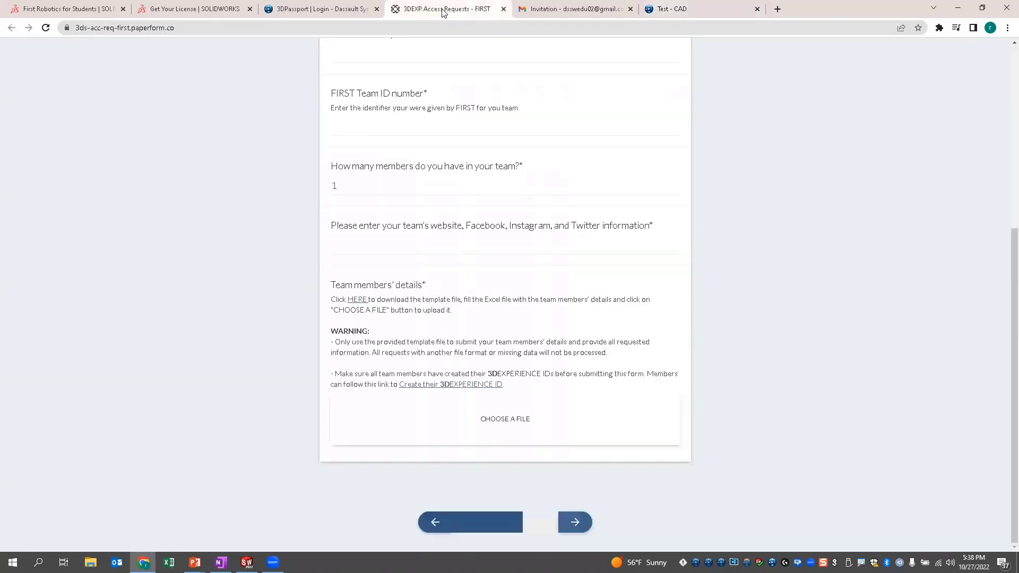
{"action": "scroll", "coordinate": [352, 235], "scroll_direction": "up", "scroll_amount": 5}
{"action": "scroll", "coordinate": [352, 234], "scroll_direction": "down", "scroll_amount": 5}
{"action": "left_click", "coordinate": [435, 531]}
{"action": "left_click", "coordinate": [435, 522]}
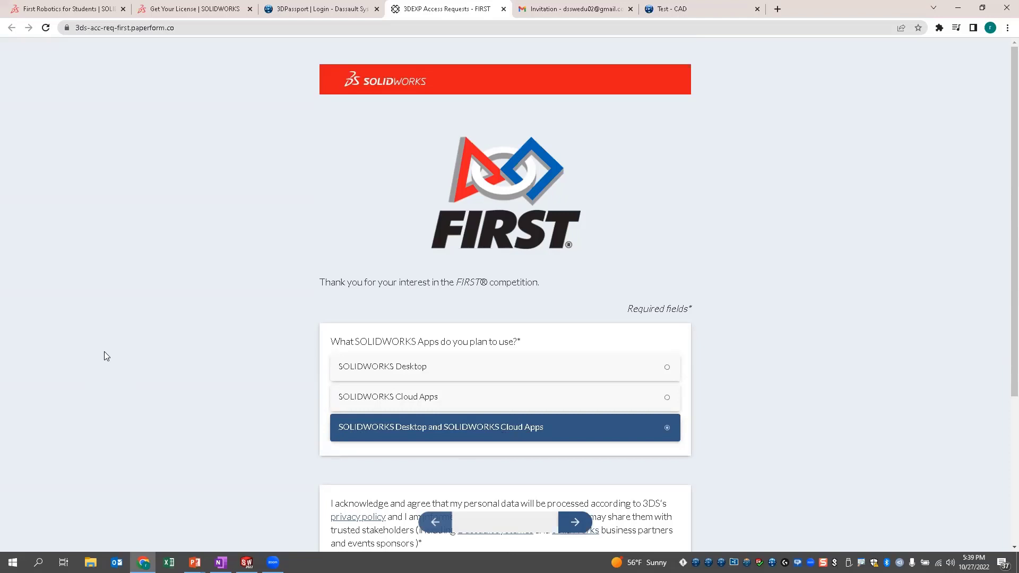
Show the top of the 3DEXPERIENCE Edu - xAPPs - USW1 invitation email in Gmail
{"action": "left_click", "coordinate": [552, 11]}
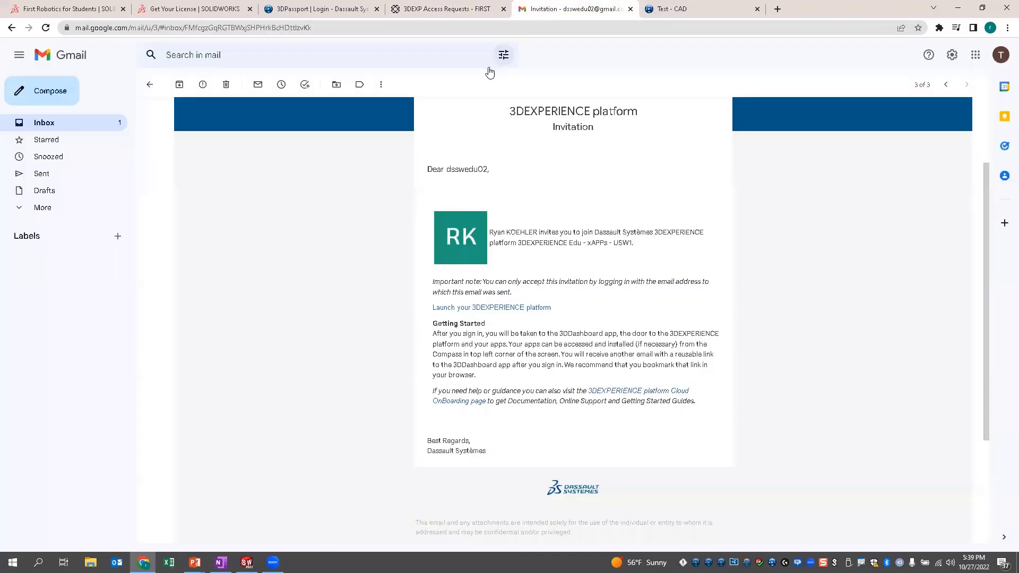
{"action": "scroll", "coordinate": [460, 195], "scroll_direction": "up", "scroll_amount": 1}
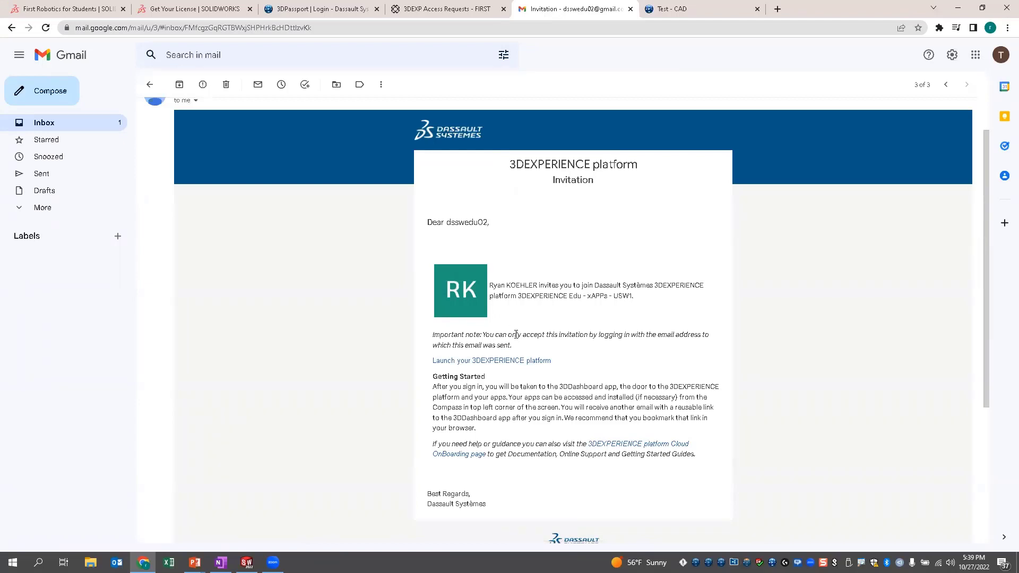
Return to the Test - CAD dashboard and browse the apps panel
{"action": "left_click", "coordinate": [651, 13]}
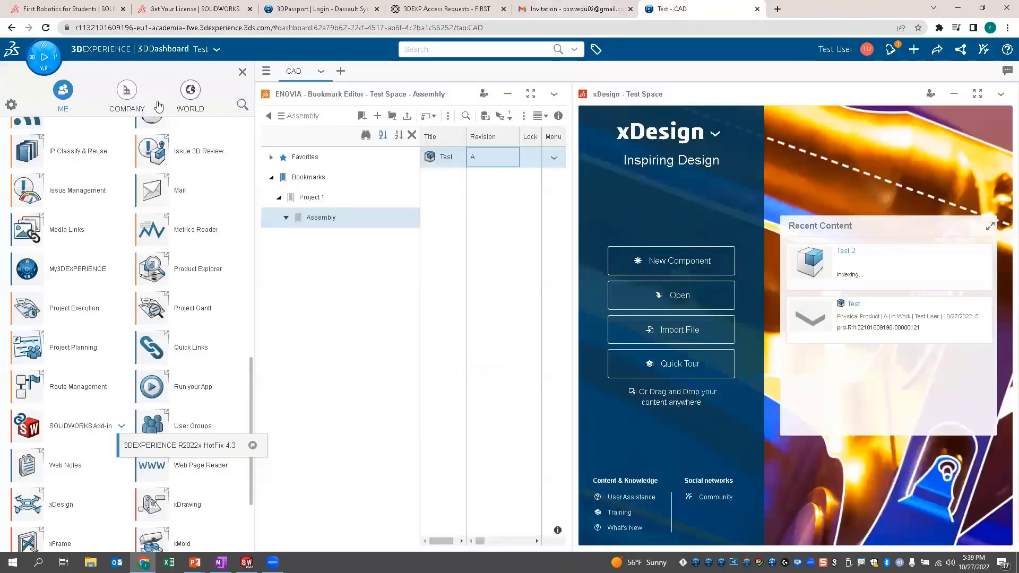
{"action": "left_click", "coordinate": [43, 71]}
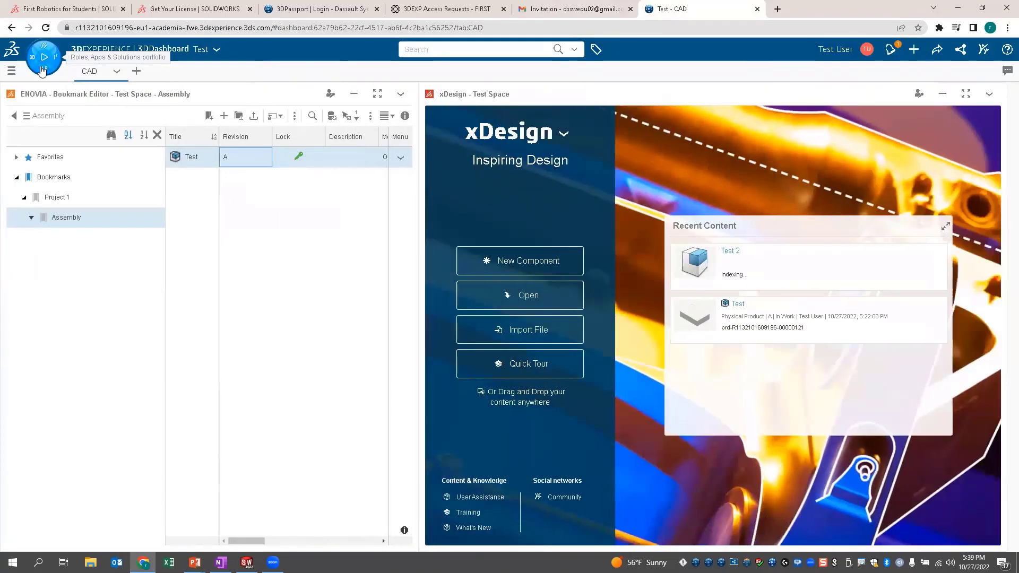
{"action": "left_click", "coordinate": [43, 71]}
{"action": "scroll", "coordinate": [106, 301], "scroll_direction": "down", "scroll_amount": 5}
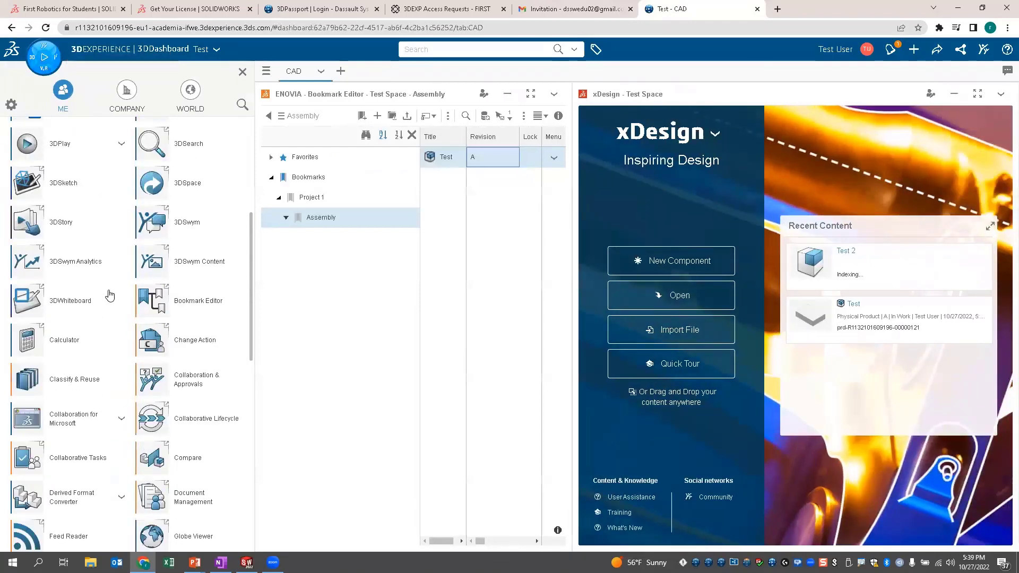
{"action": "scroll", "coordinate": [110, 296], "scroll_direction": "up", "scroll_amount": 5}
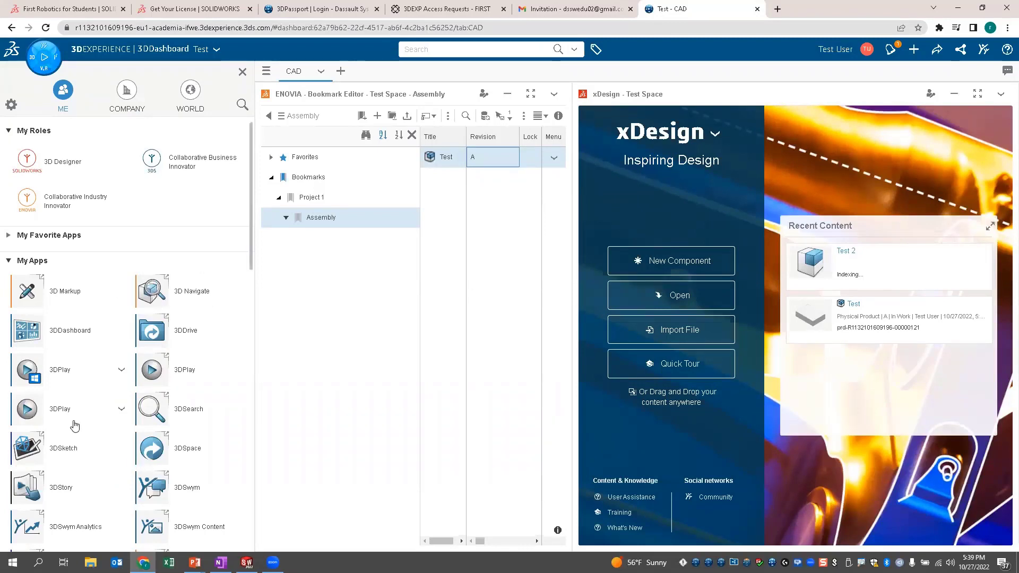
{"action": "scroll", "coordinate": [94, 418], "scroll_direction": "down", "scroll_amount": 4}
{"action": "scroll", "coordinate": [94, 418], "scroll_direction": "down", "scroll_amount": 4}
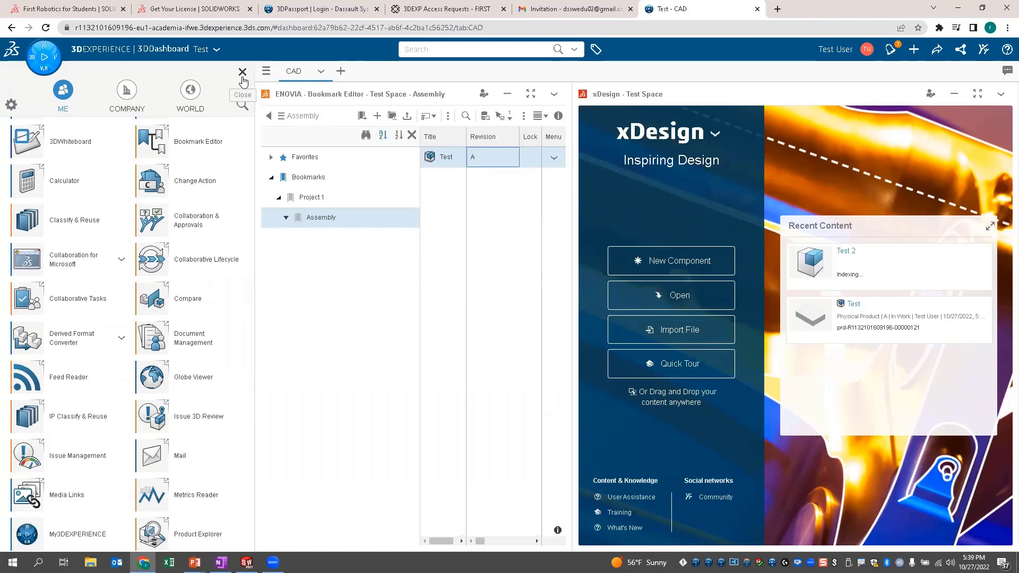
{"action": "left_click", "coordinate": [242, 74]}
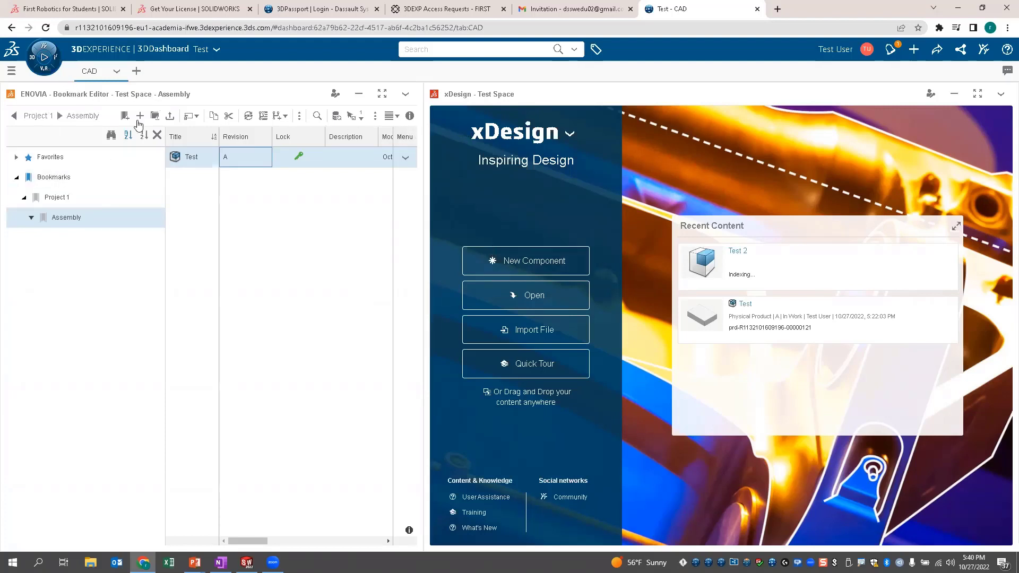
Reopen the apps panel and scroll My Apps down to launch Project Planning
{"action": "left_click", "coordinate": [45, 68]}
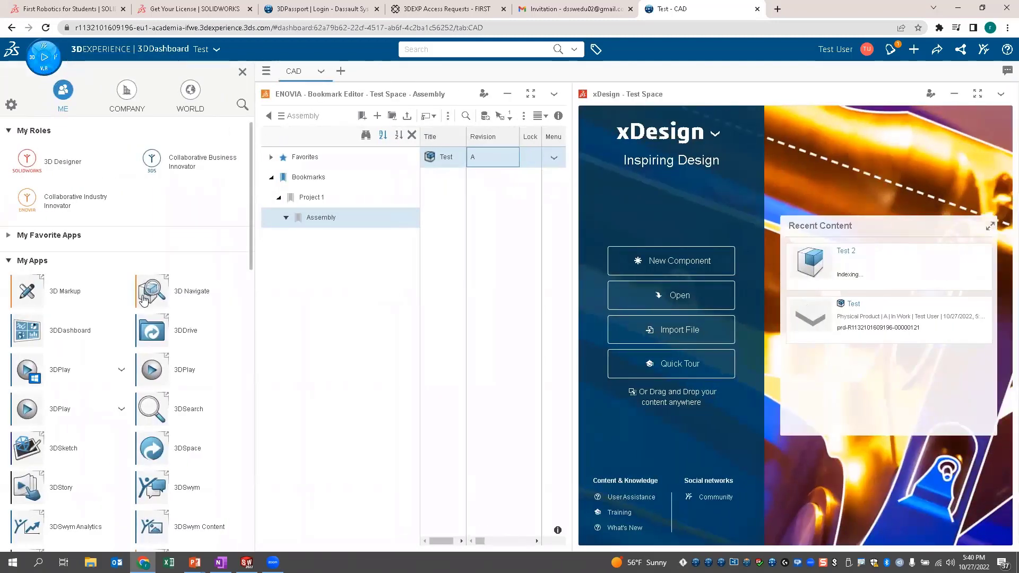
{"action": "scroll", "coordinate": [143, 299], "scroll_direction": "down", "scroll_amount": 7}
{"action": "scroll", "coordinate": [142, 299], "scroll_direction": "down", "scroll_amount": 5}
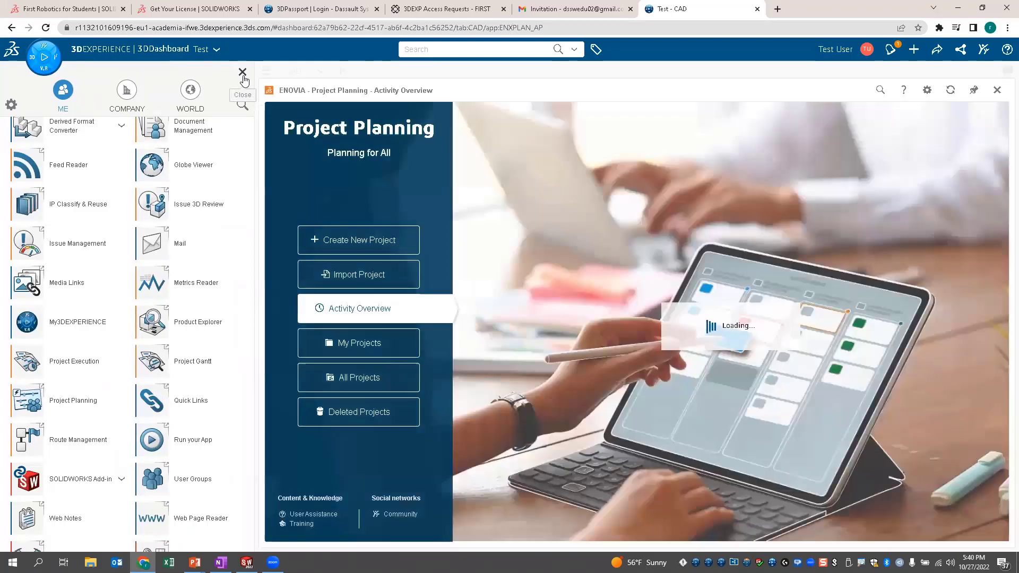
Create a new Team Project named FIRST in Project Planning
{"action": "left_click", "coordinate": [243, 72]}
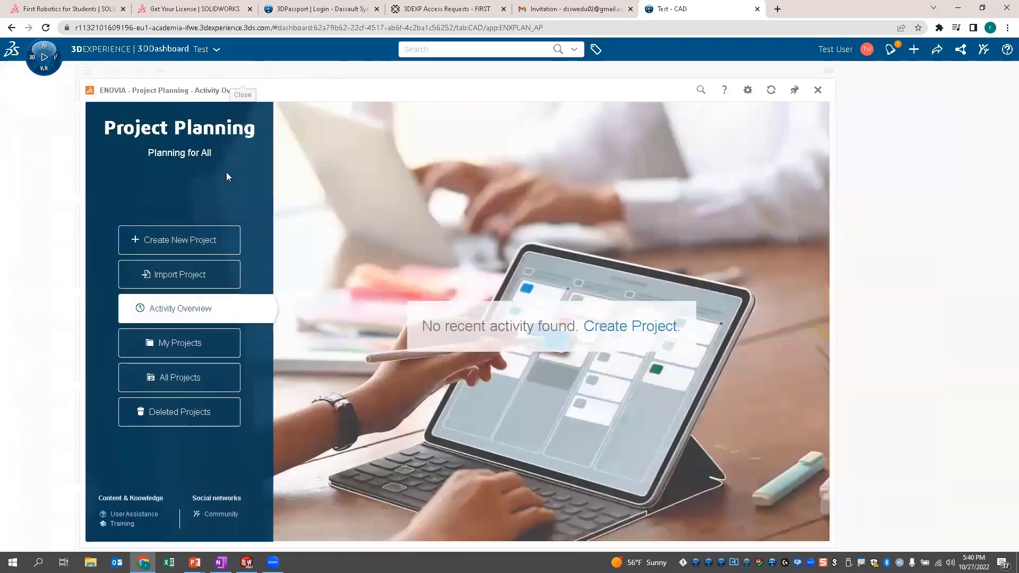
{"action": "left_click", "coordinate": [140, 239]}
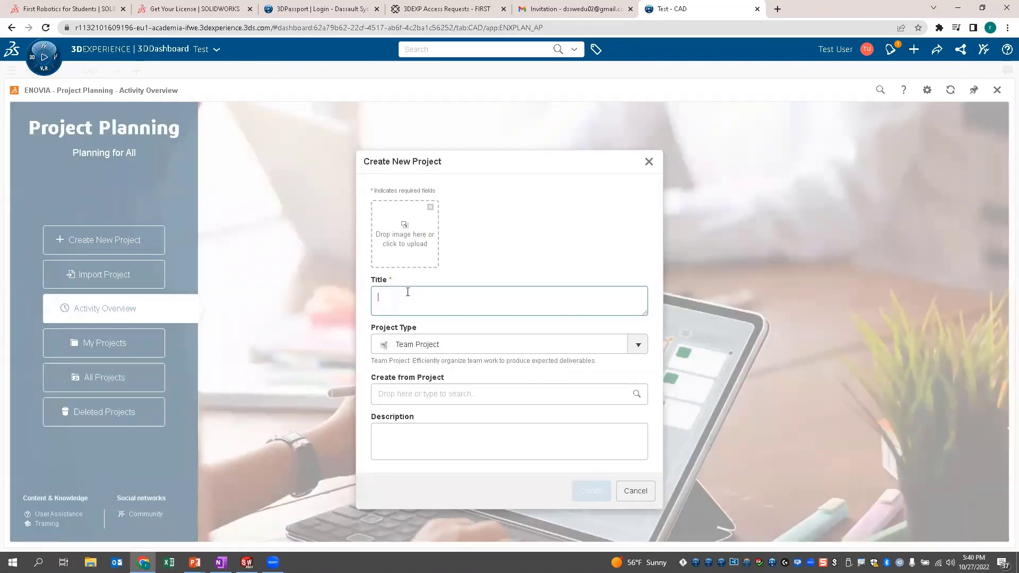
{"action": "type", "text": "FIRST"}
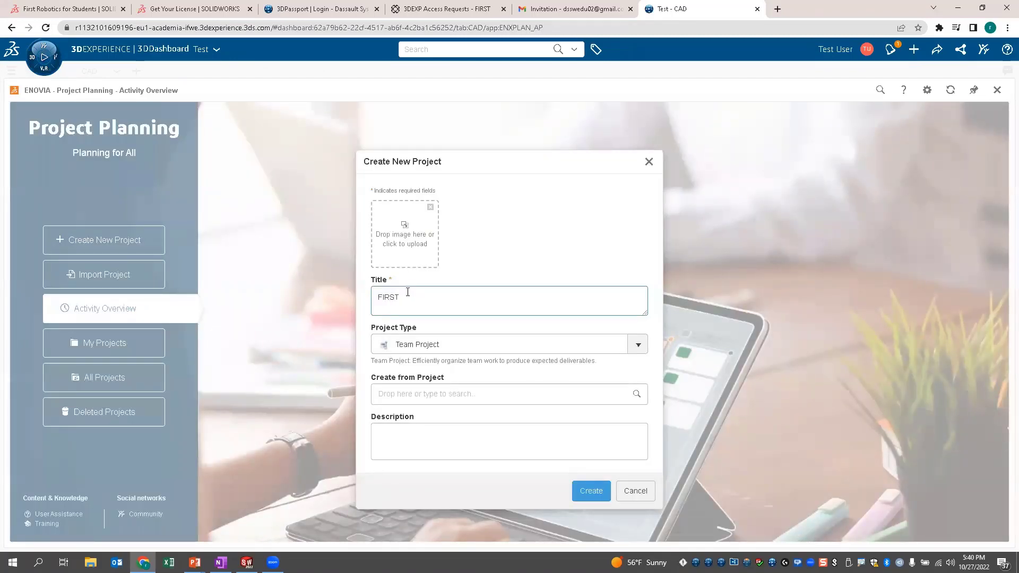
{"action": "left_click", "coordinate": [463, 352]}
{"action": "left_click", "coordinate": [461, 366]}
{"action": "left_click", "coordinate": [589, 490]}
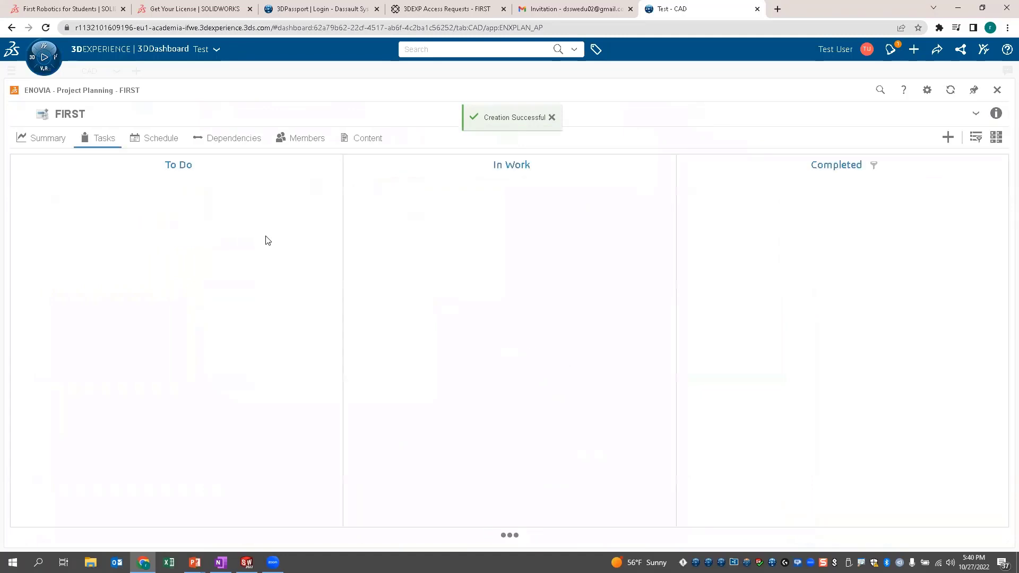
Add a task named Create Arm on the FIRST project's task board
{"action": "left_click", "coordinate": [58, 139]}
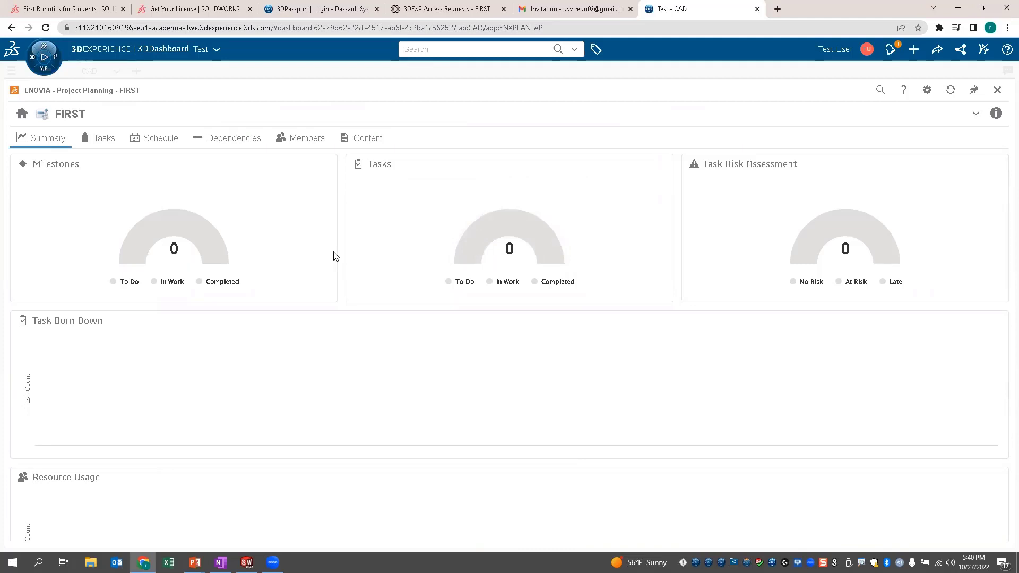
{"action": "left_click", "coordinate": [105, 145]}
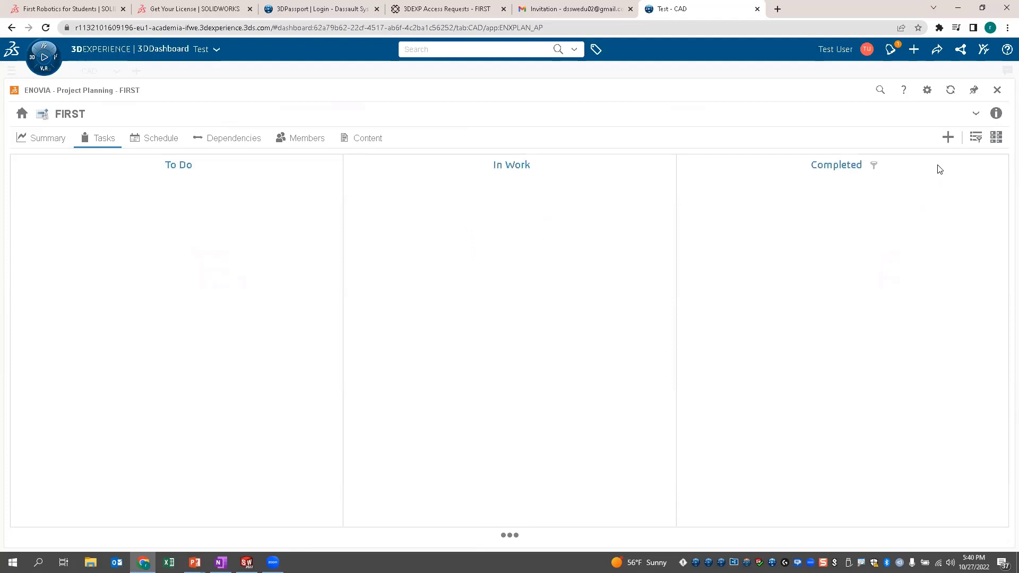
{"action": "left_click", "coordinate": [948, 138]}
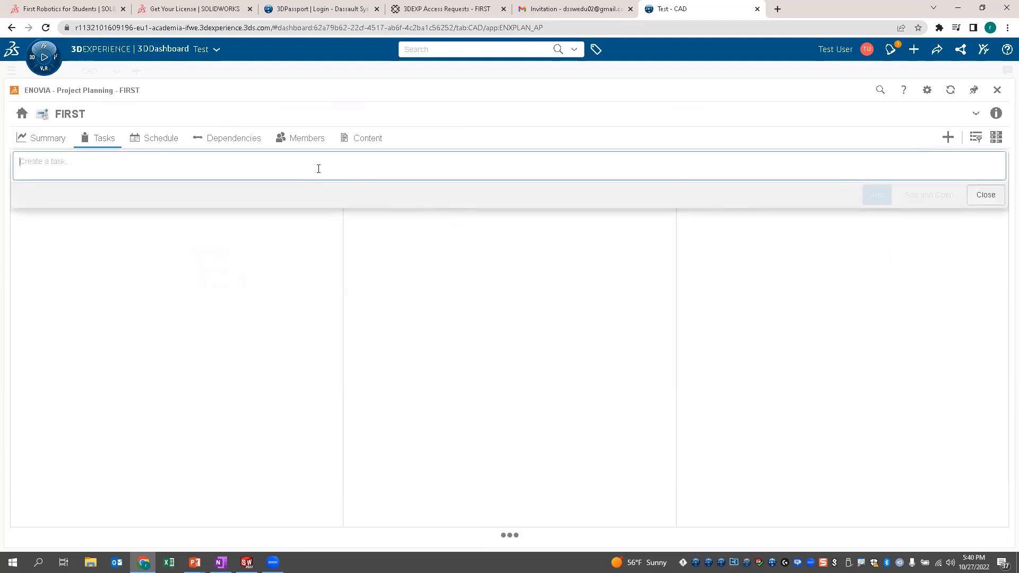
{"action": "type", "text": "Cre"}
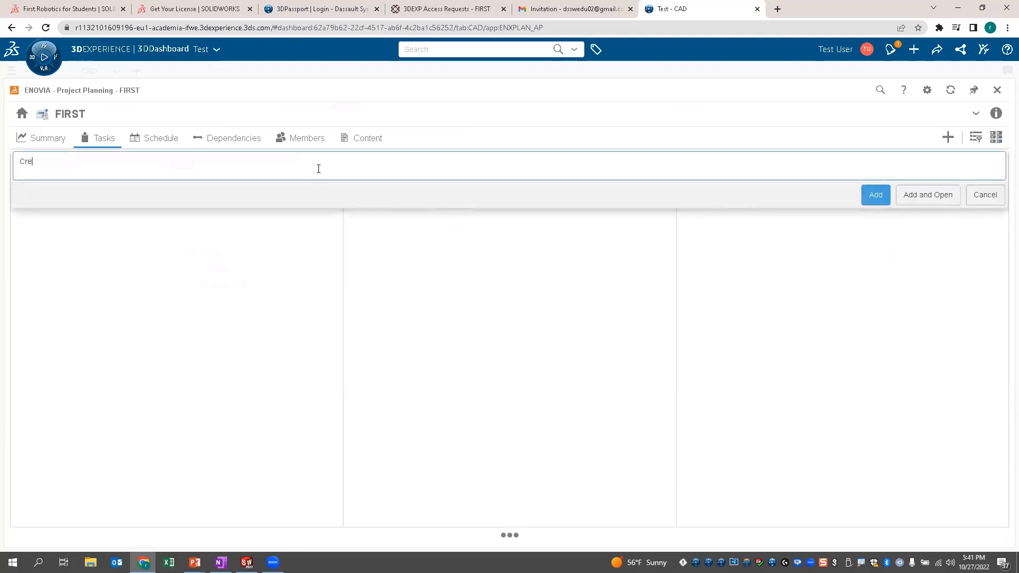
{"action": "type", "text": "ate Arm"}
{"action": "left_click", "coordinate": [929, 201]}
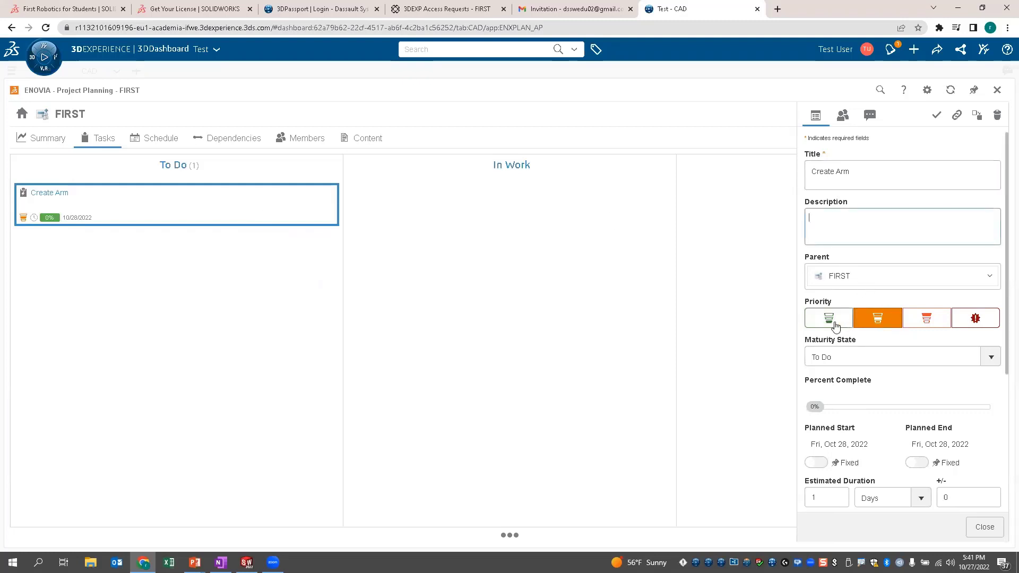
Set Create Arm to High priority, 25% complete, with fixed planned end Oct 31, 2022
{"action": "left_click", "coordinate": [928, 319]}
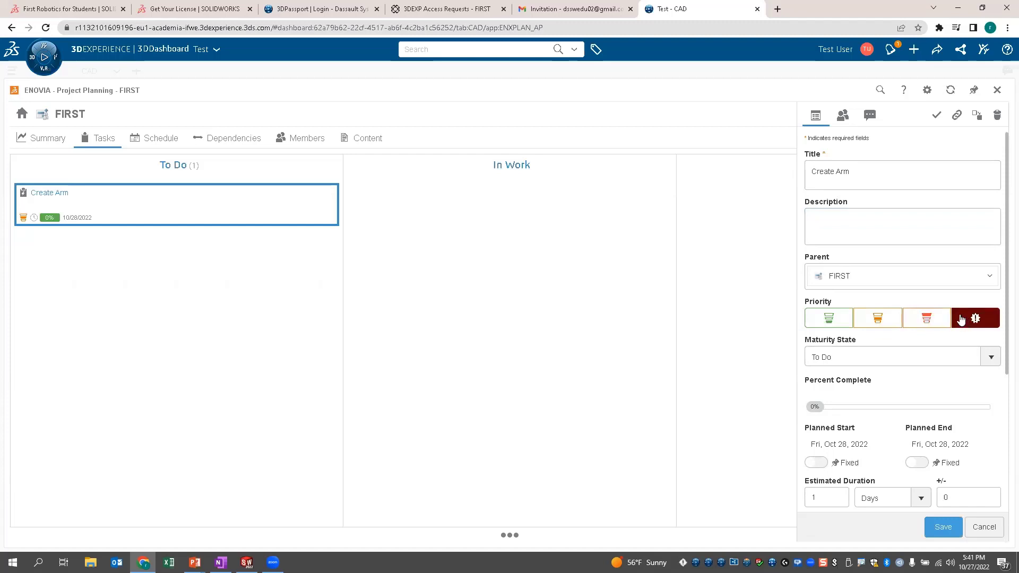
{"action": "scroll", "coordinate": [853, 358], "scroll_direction": "down", "scroll_amount": 2}
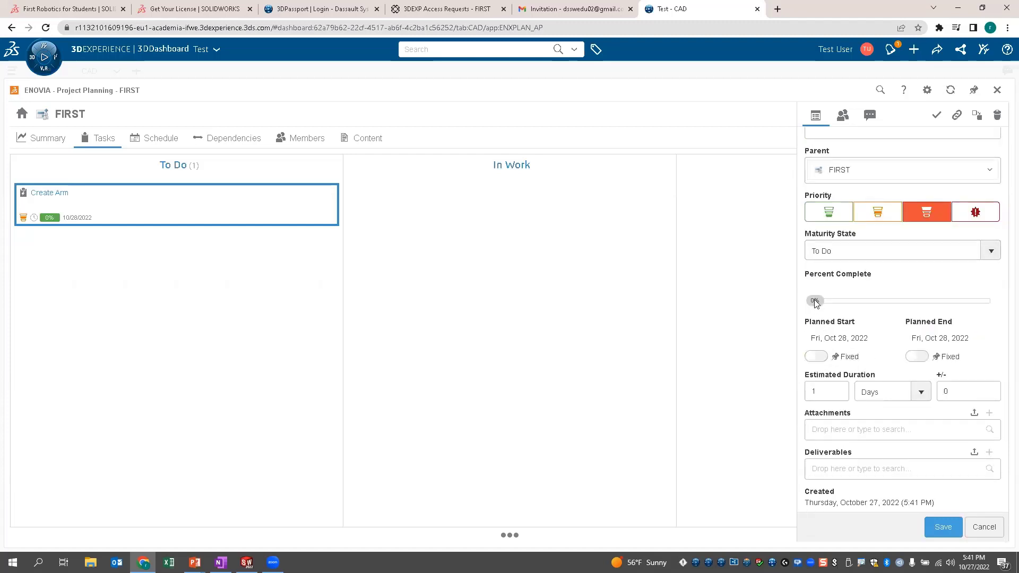
{"action": "left_click_drag", "start_coordinate": [815, 301], "coordinate": [860, 301]}
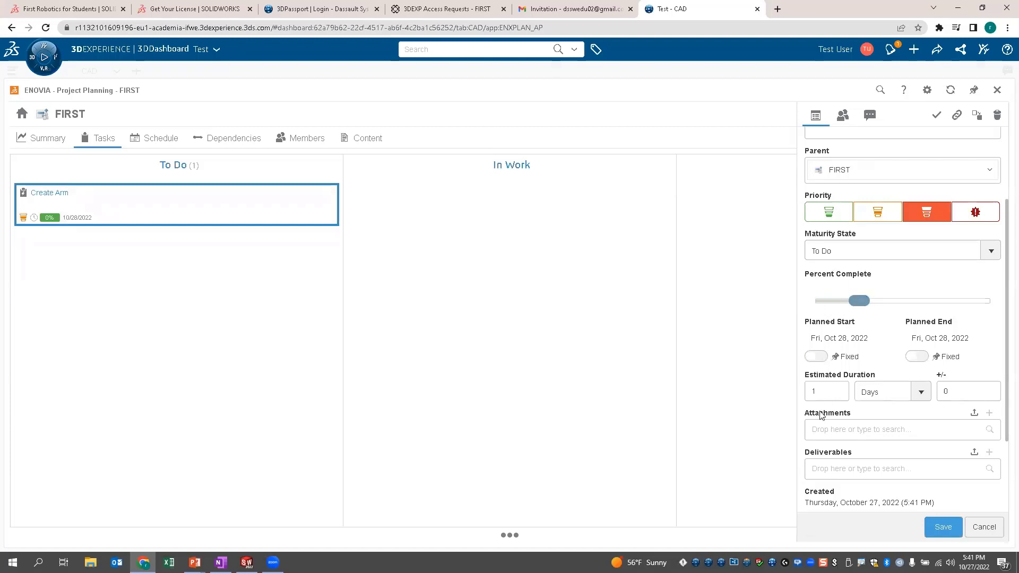
{"action": "left_click", "coordinate": [917, 357]}
{"action": "left_click", "coordinate": [937, 342]}
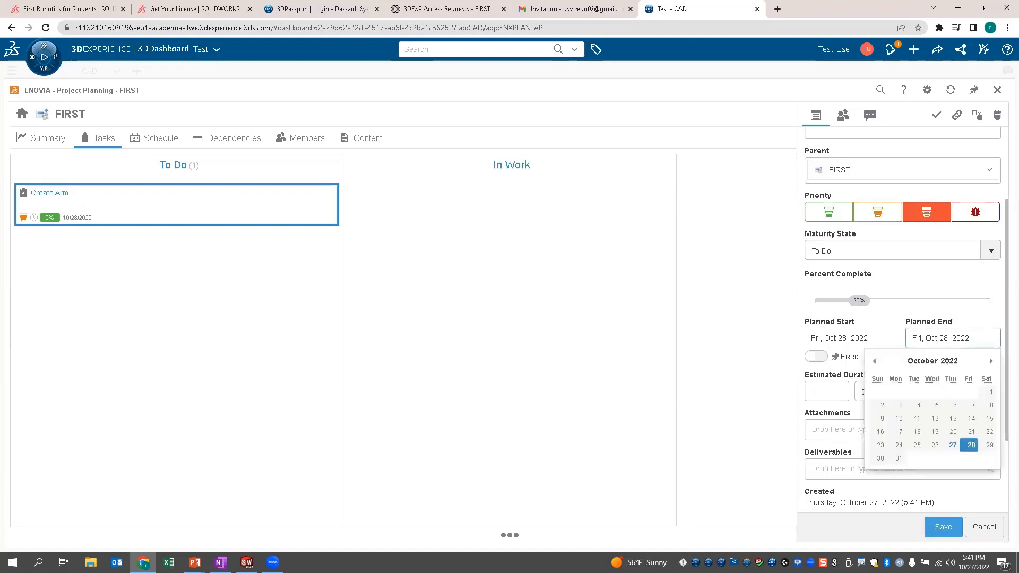
{"action": "left_click", "coordinate": [899, 459]}
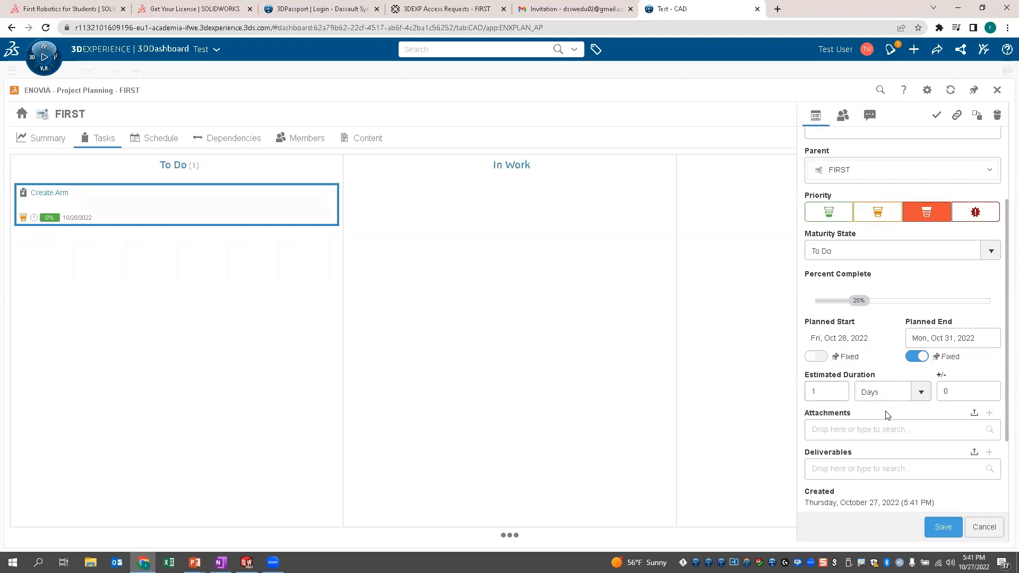
{"action": "scroll", "coordinate": [885, 415], "scroll_direction": "down", "scroll_amount": 2}
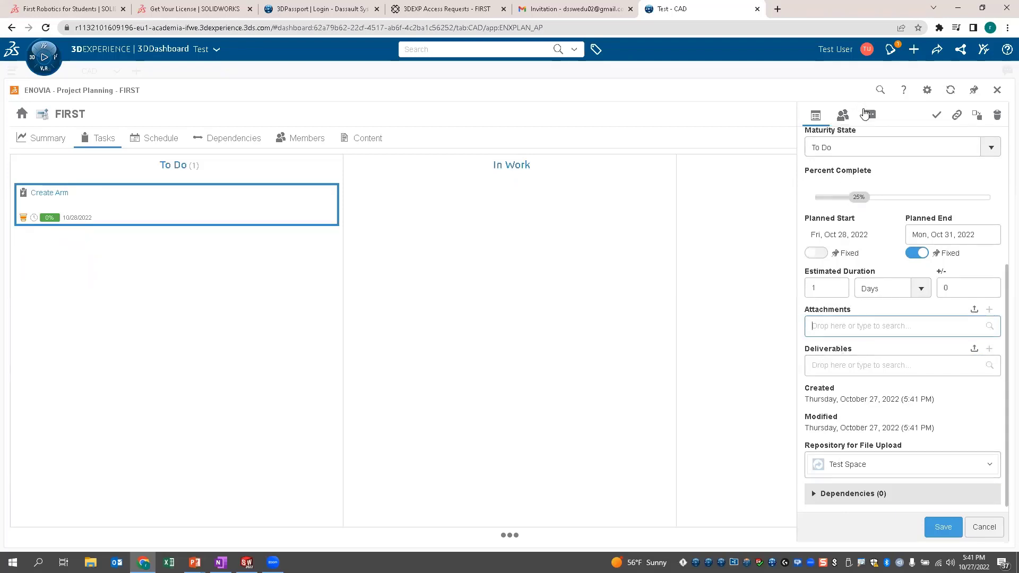
Assign a team member to the Create Arm task from its Members tab
{"action": "left_click", "coordinate": [843, 119]}
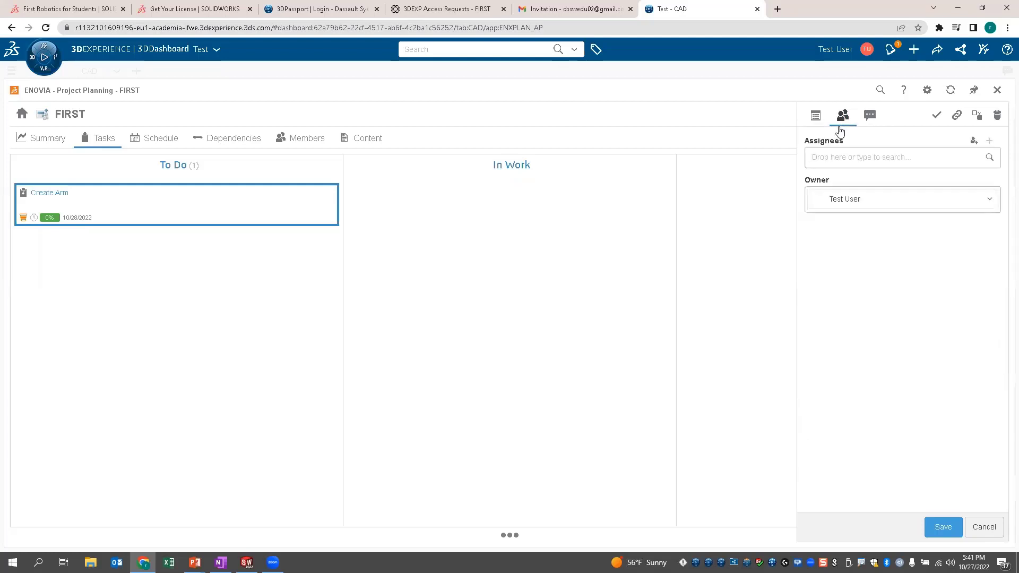
{"action": "left_click", "coordinate": [840, 160]}
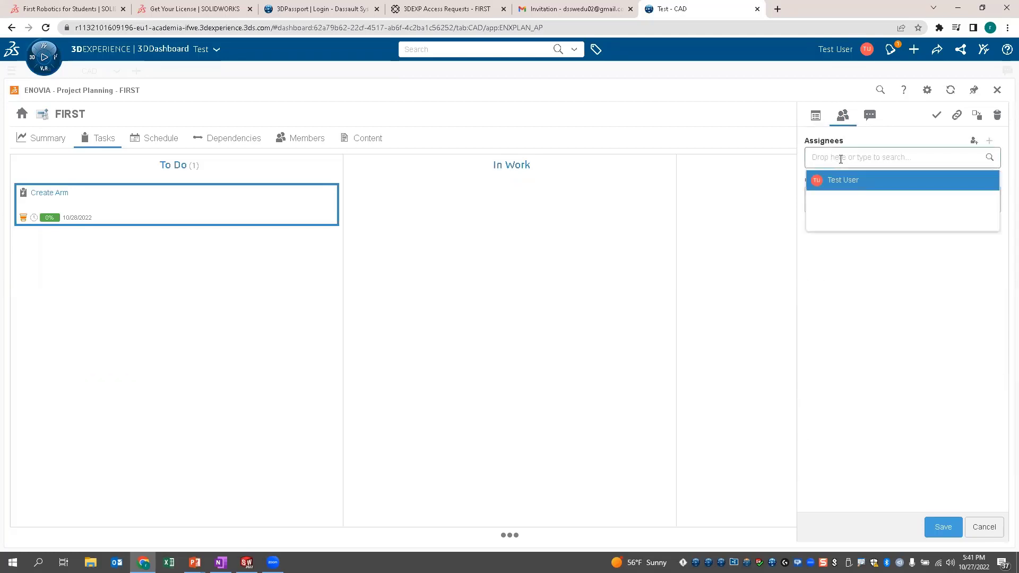
{"action": "type", "text": "ryan"}
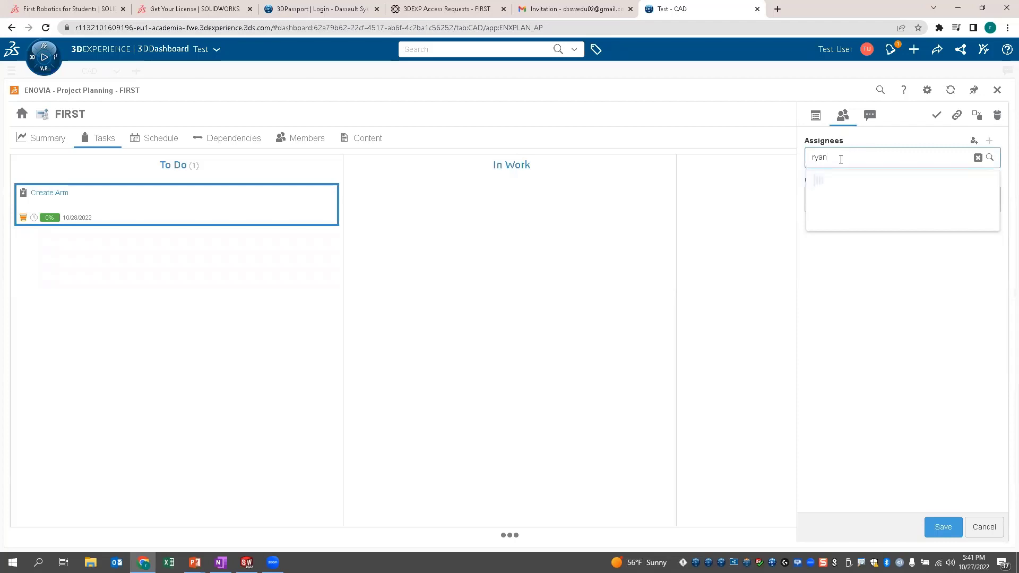
{"action": "left_click", "coordinate": [841, 185]}
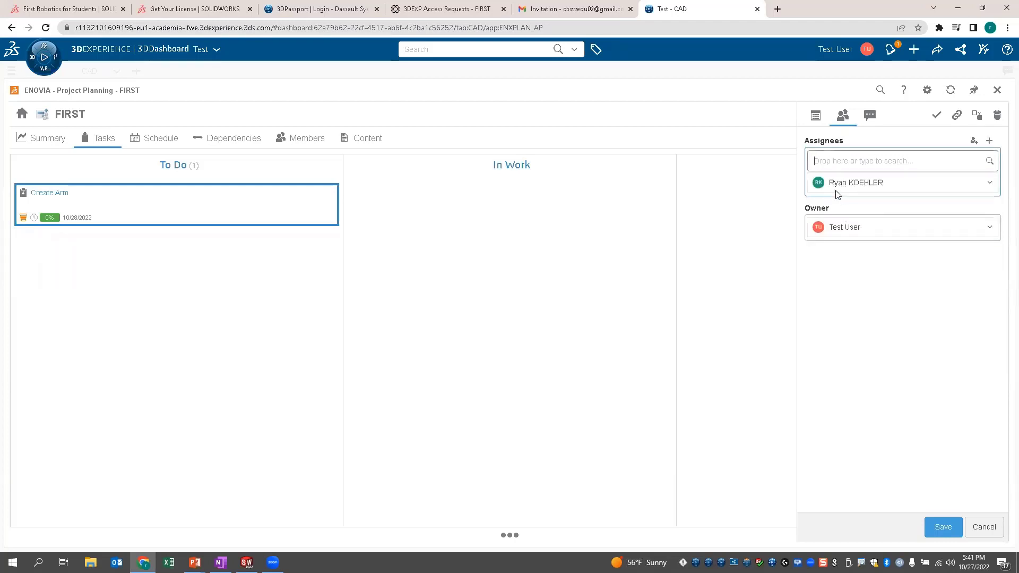
Add the comment 'Working on it!' and save the task
{"action": "left_click", "coordinate": [870, 114]}
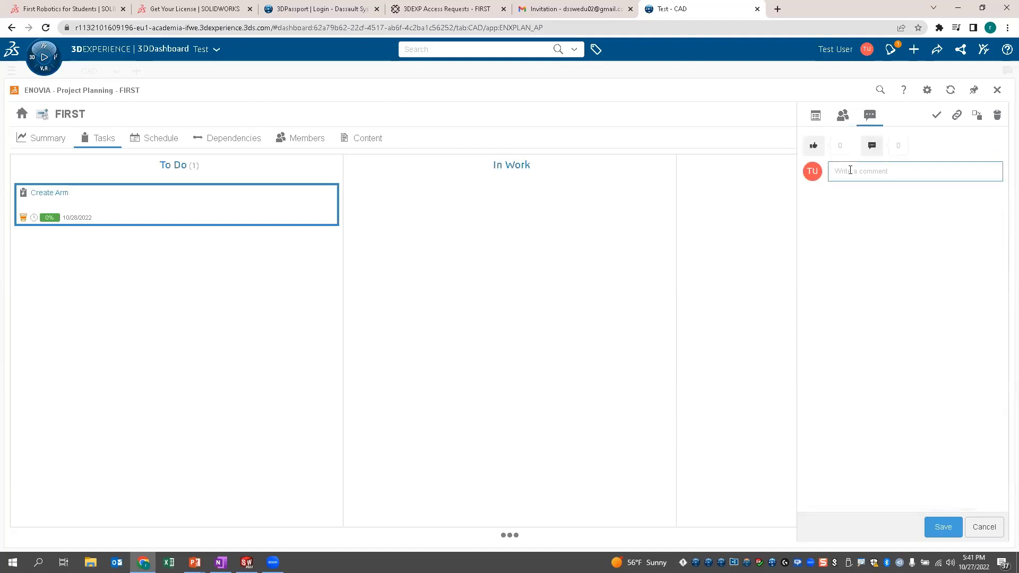
{"action": "type", "text": "Working on it!"}
{"action": "left_click", "coordinate": [943, 527]}
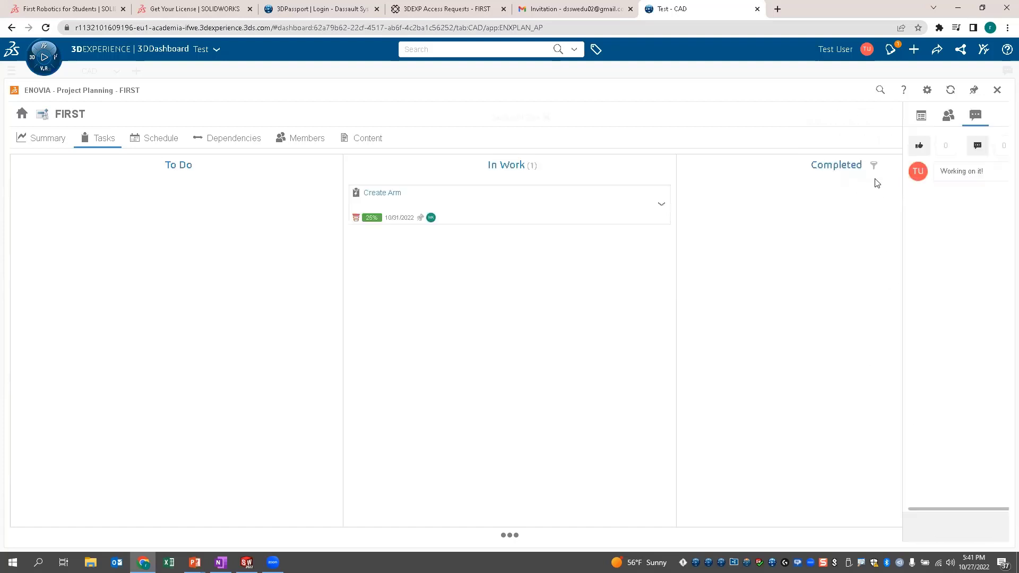
Start a new Create Arm comment that mentions the assigned team member
{"action": "left_click", "coordinate": [457, 203]}
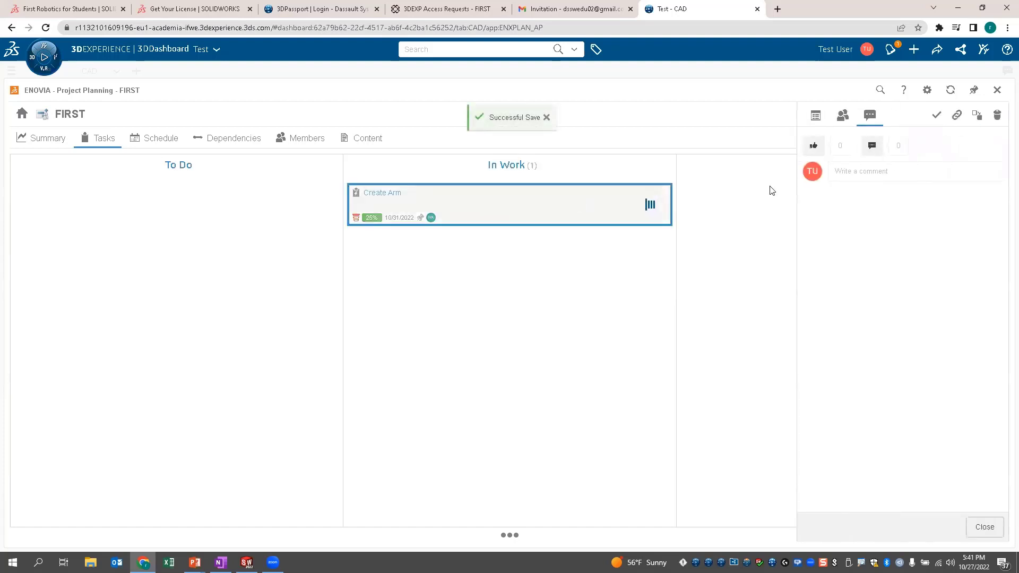
{"action": "left_click", "coordinate": [862, 174]}
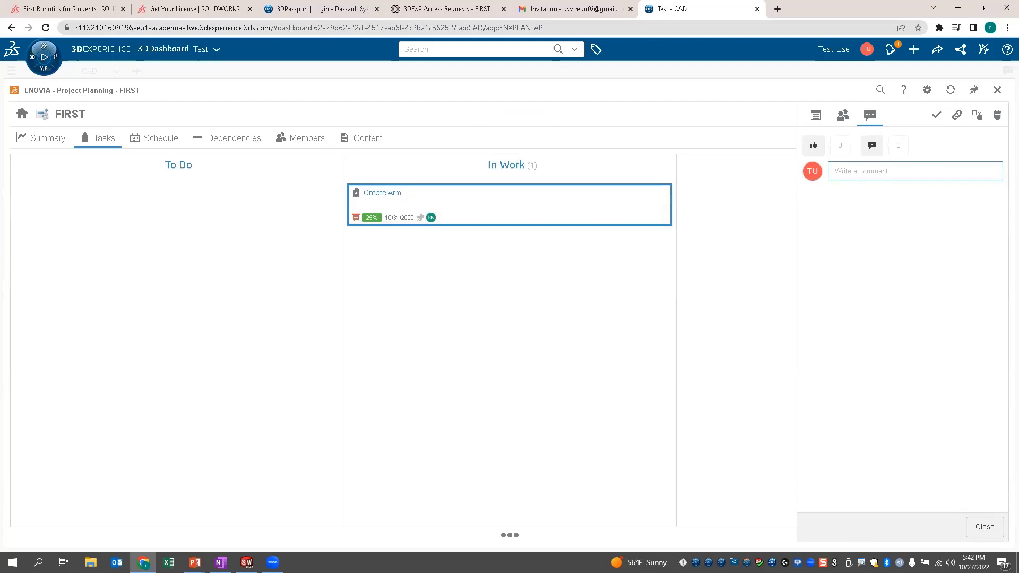
{"action": "type", "text": "@ryan"}
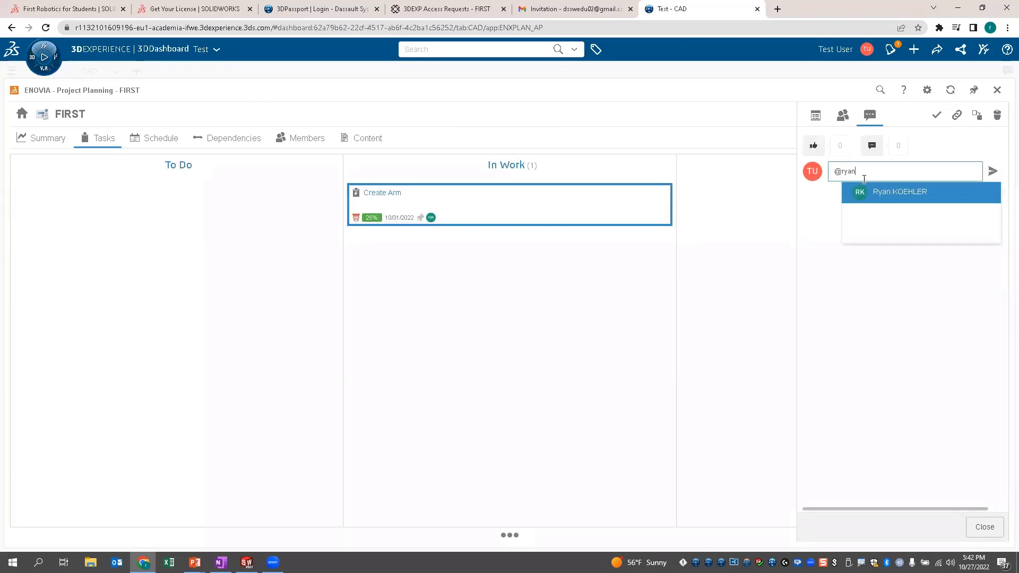
{"action": "left_click", "coordinate": [872, 197]}
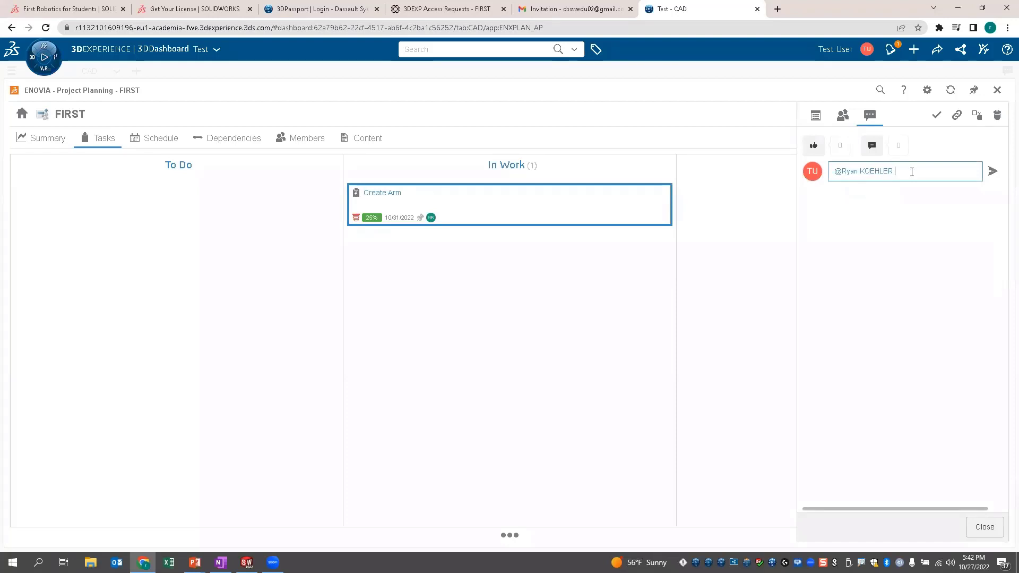
Check the notifications list, then close the task side panel
{"action": "left_click", "coordinate": [891, 54]}
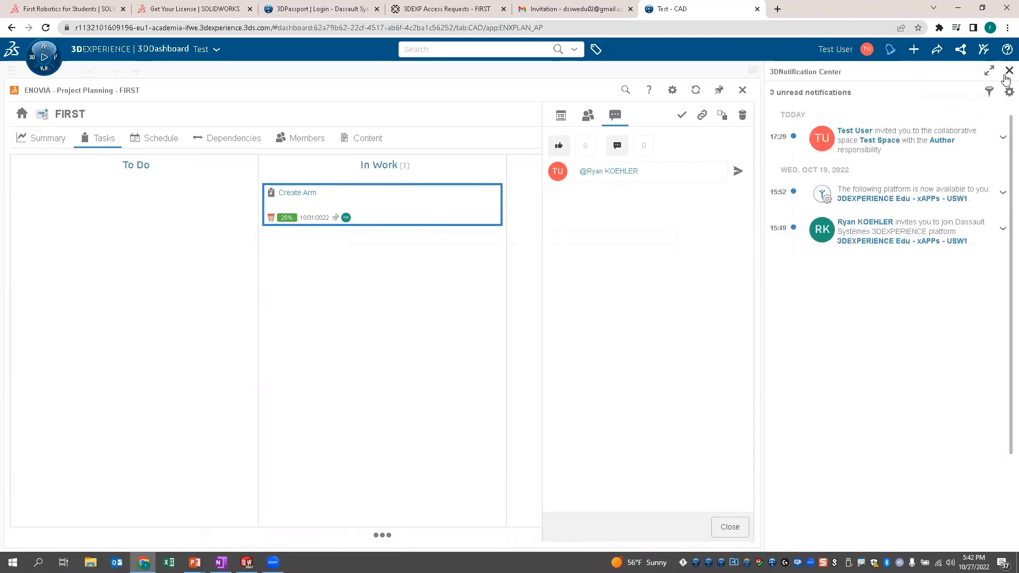
{"action": "left_click", "coordinate": [891, 49]}
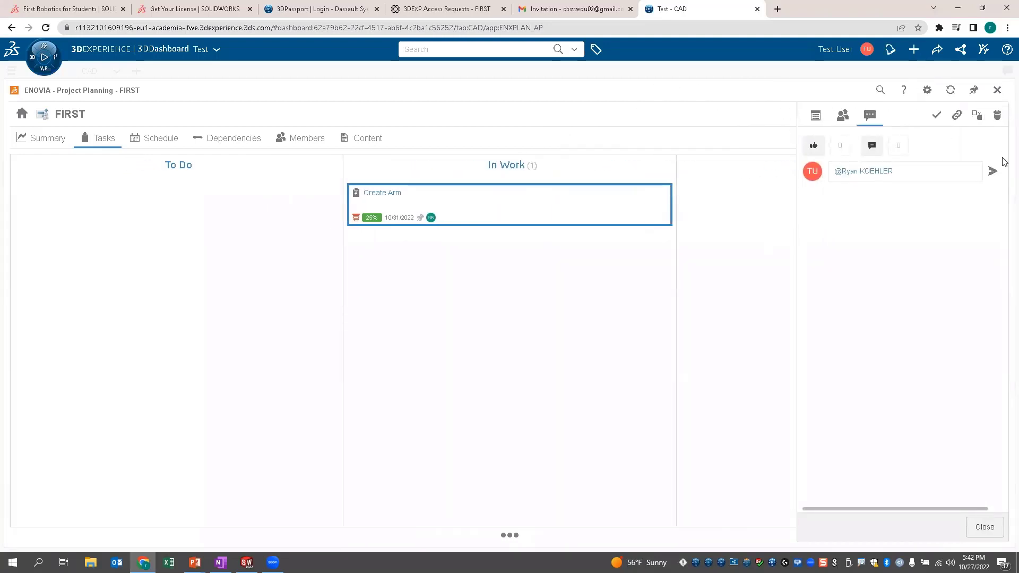
{"action": "left_click", "coordinate": [991, 530]}
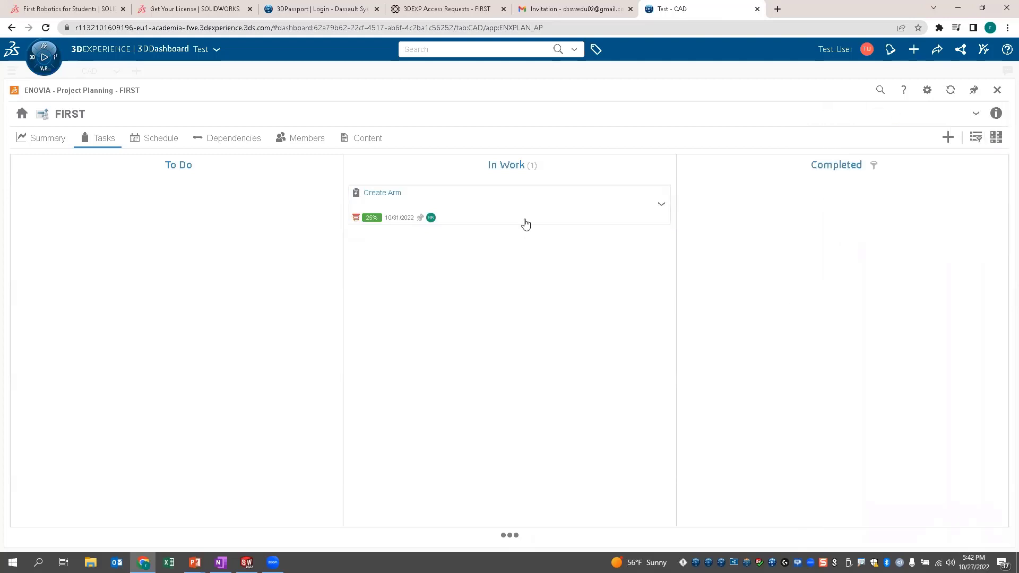
Stretch Create Arm's schedule bar to end Nov 22, 2022, then close Project Planning
{"action": "left_click", "coordinate": [153, 139]}
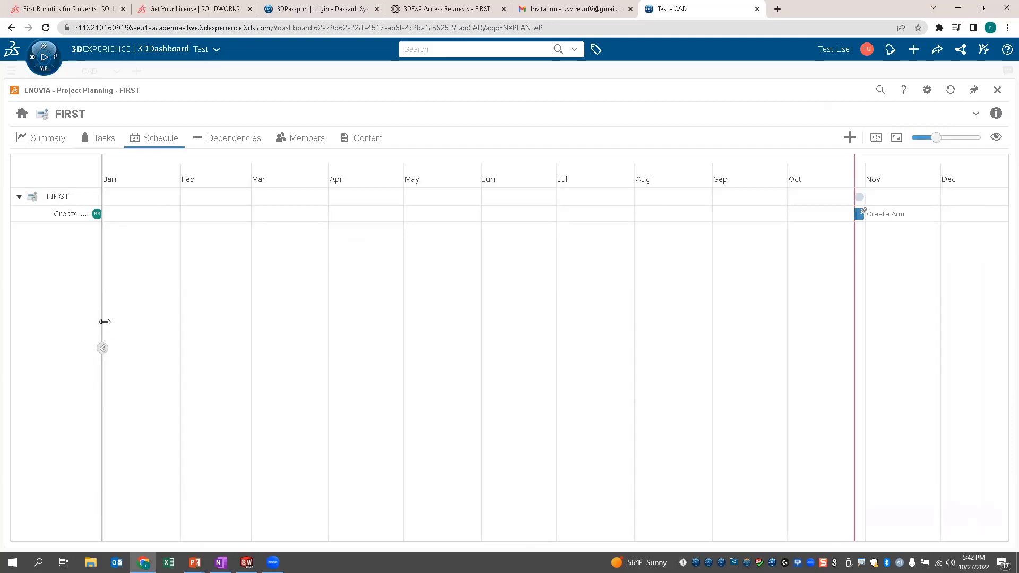
{"action": "mouse_move", "coordinate": [857, 220]}
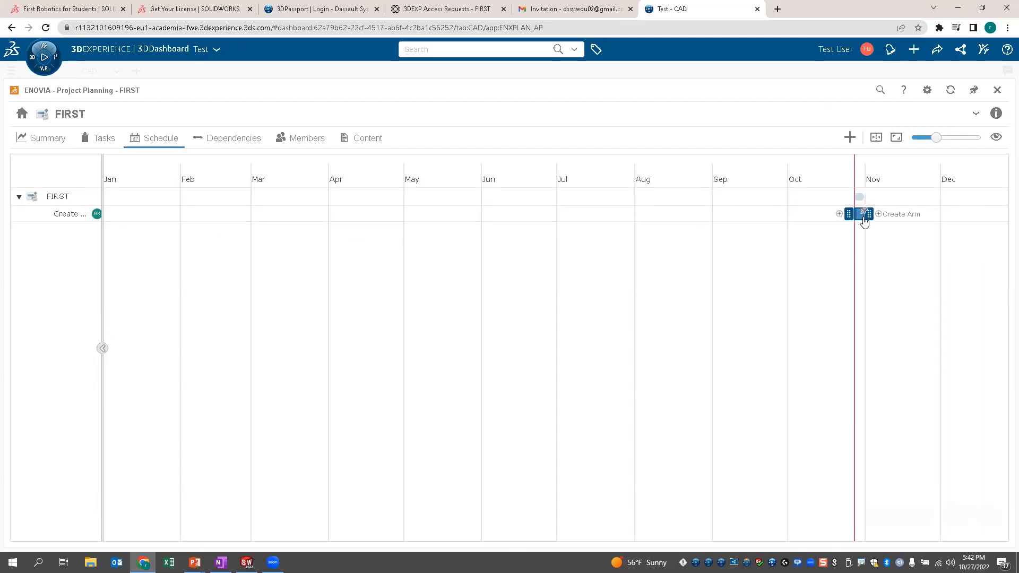
{"action": "left_click_drag", "start_coordinate": [868, 213], "coordinate": [921, 212]}
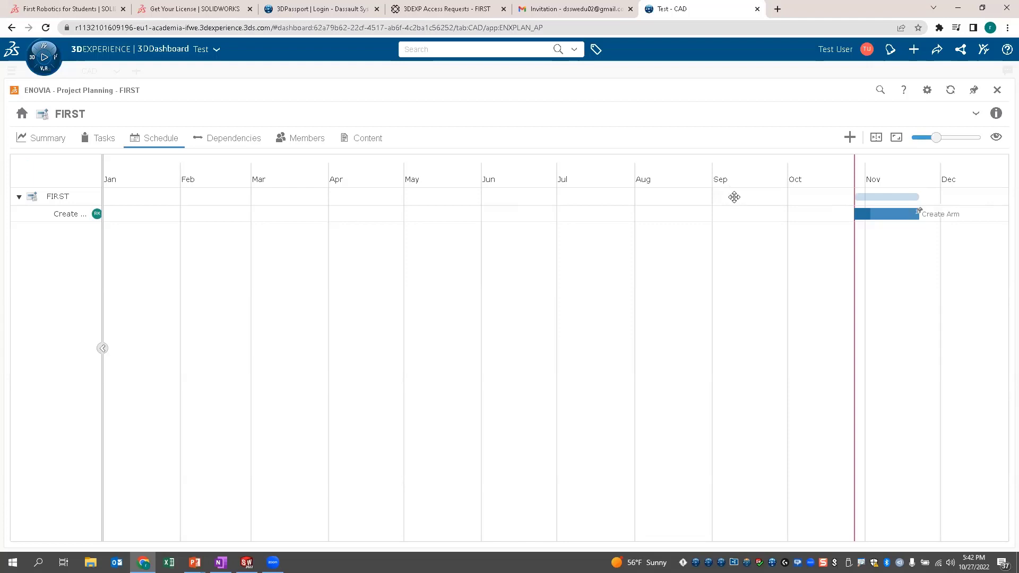
{"action": "left_click", "coordinate": [998, 91]}
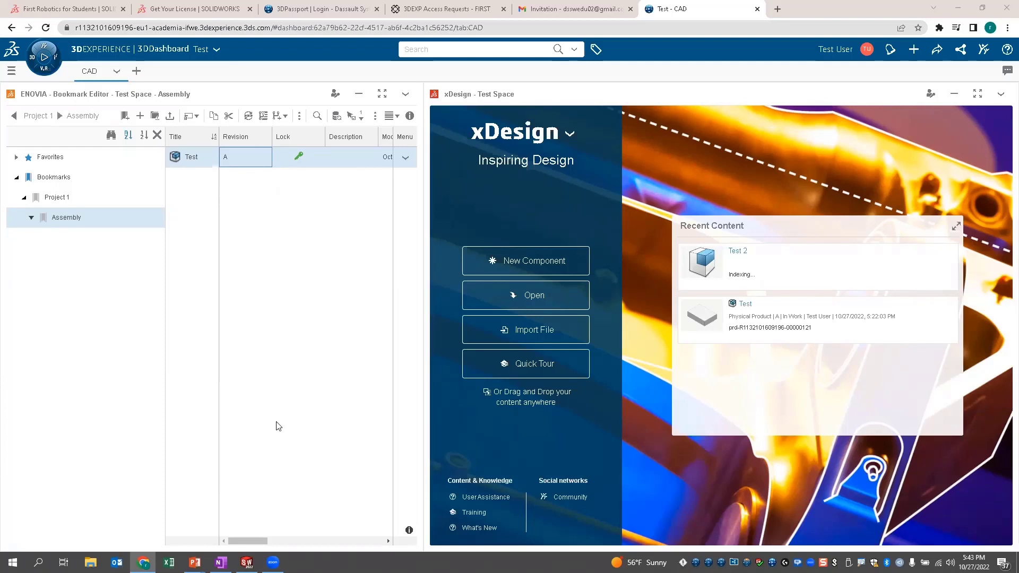
{"action": "mouse_move", "coordinate": [195, 562]}
{"action": "left_click", "coordinate": [236, 527]}
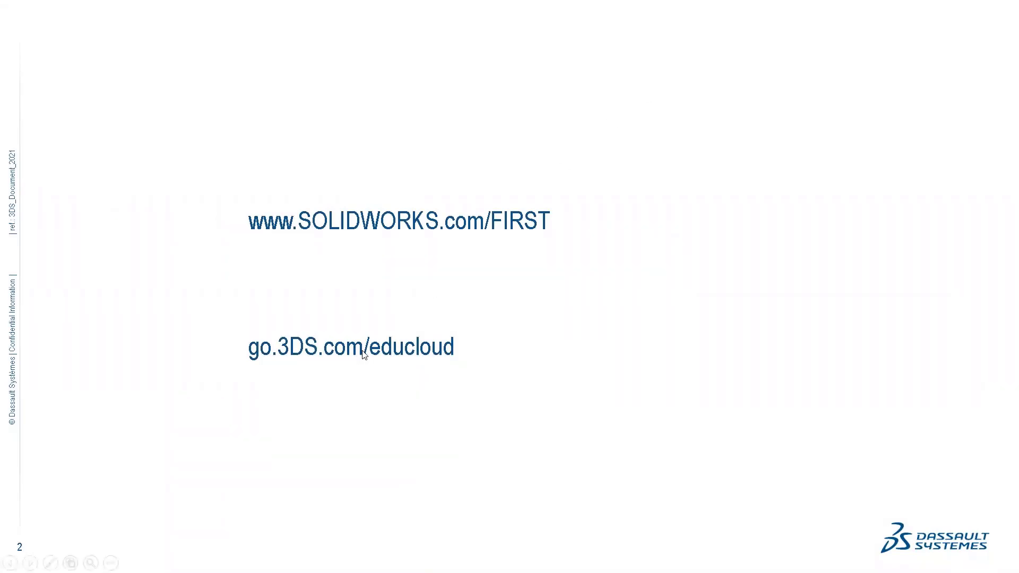
{"action": "key", "text": "alt+Tab"}
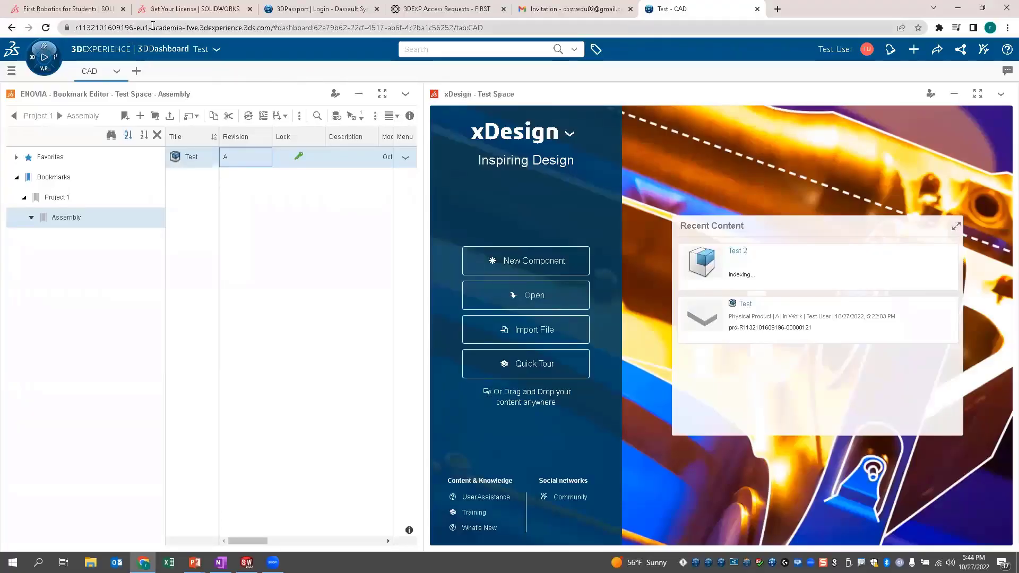
{"action": "left_click_drag", "start_coordinate": [152, 27], "coordinate": [181, 27]}
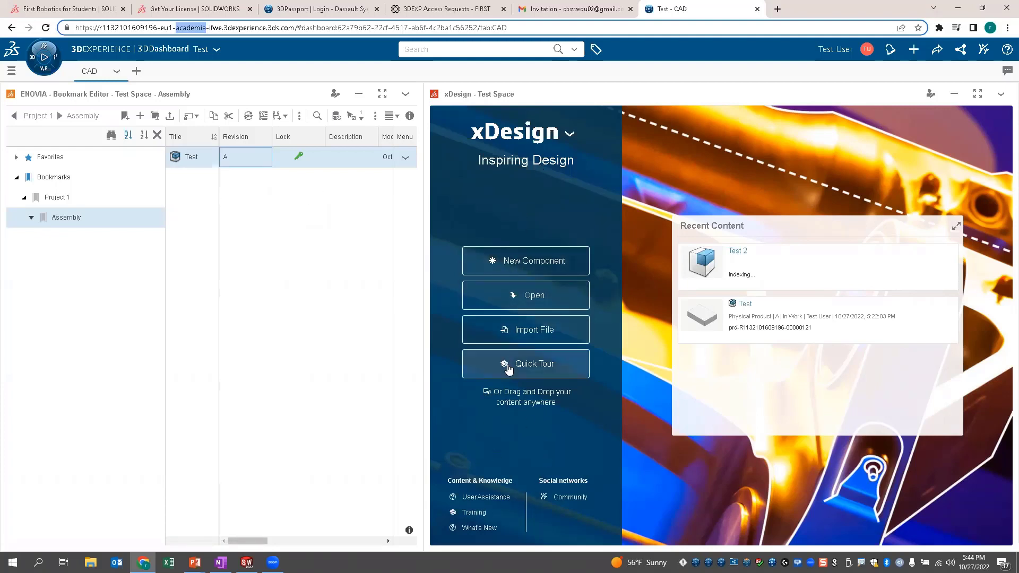
{"action": "left_click", "coordinate": [474, 513]}
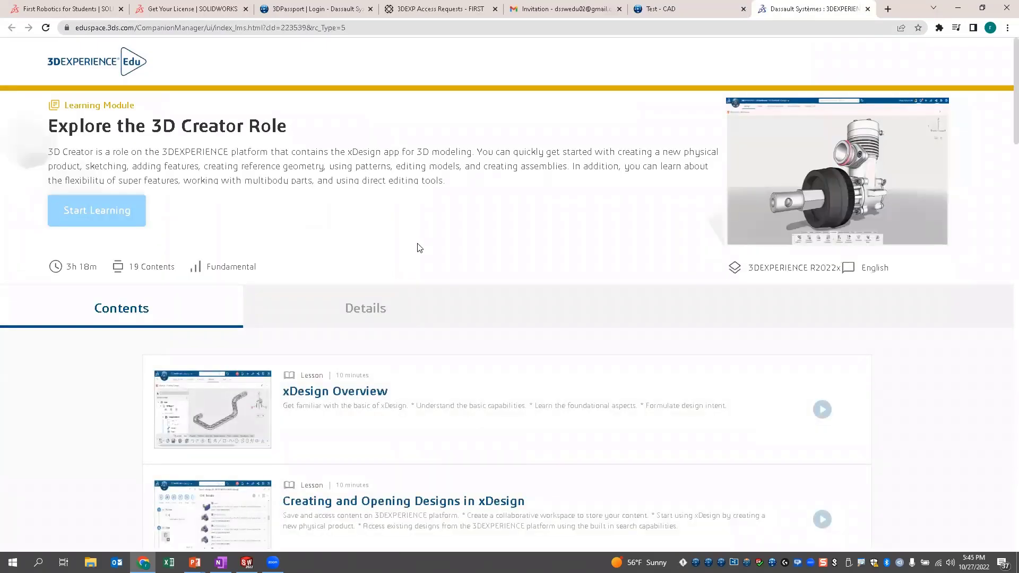
{"action": "middle_click", "coordinate": [793, 16]}
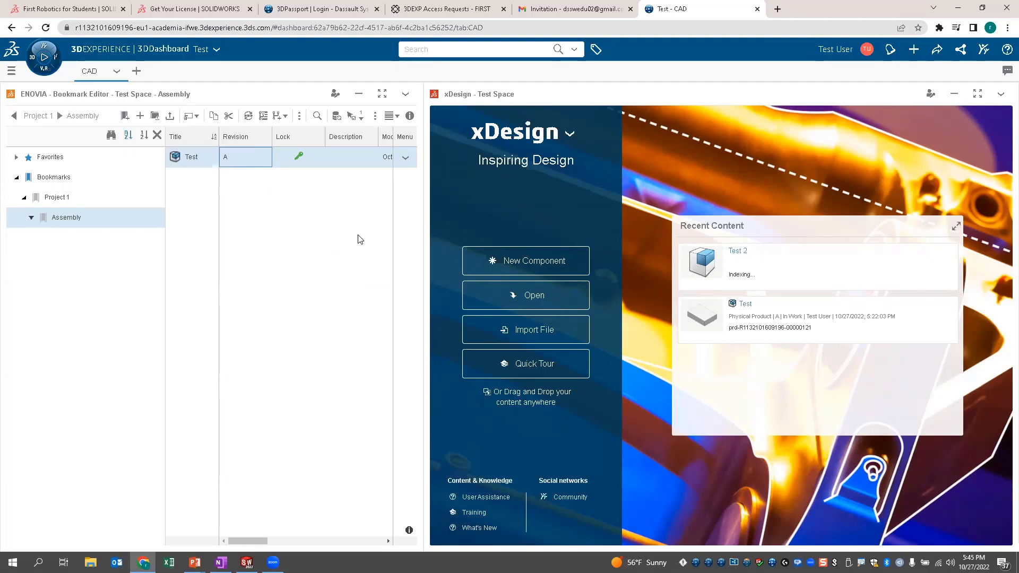
Load mysolidworks.com in a new tab, fixing the mistyped mysolidwork.com address
{"action": "left_click", "coordinate": [777, 9]}
{"action": "type", "text": "mysolidwork"}
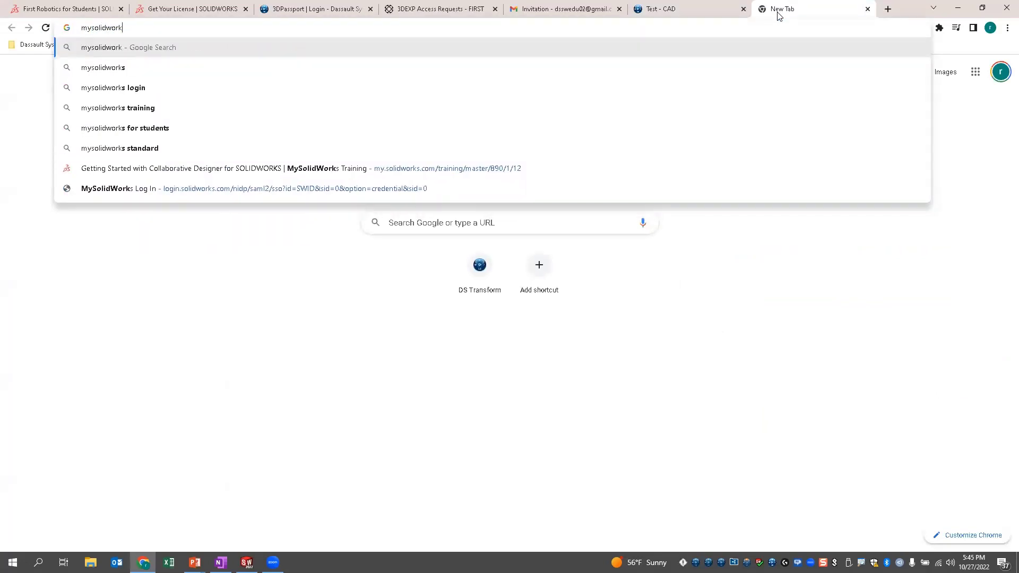
{"action": "type", "text": "s"}
{"action": "key", "text": "BackSpace"}
{"action": "type", "text": ".com"}
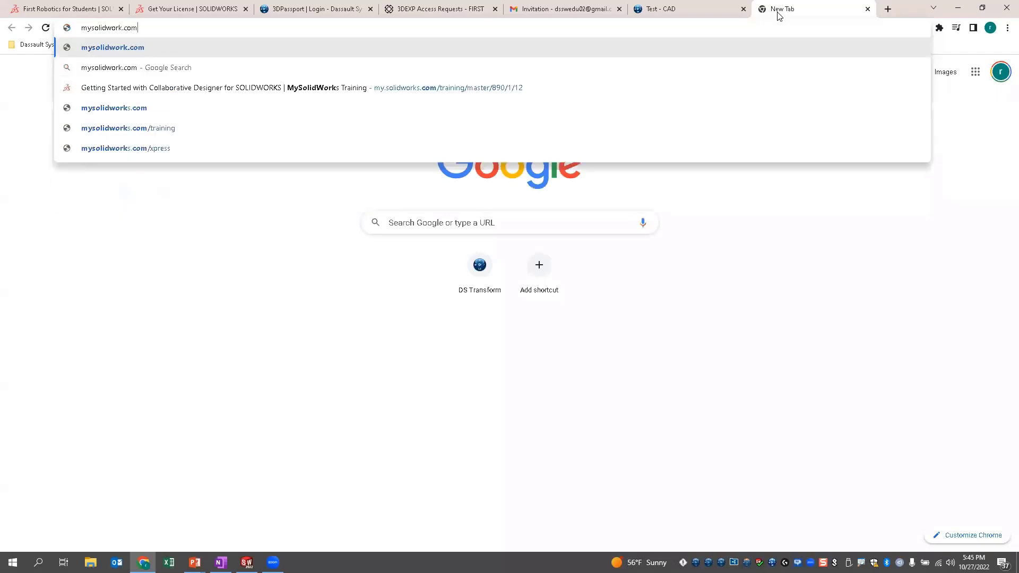
{"action": "key", "text": "Return"}
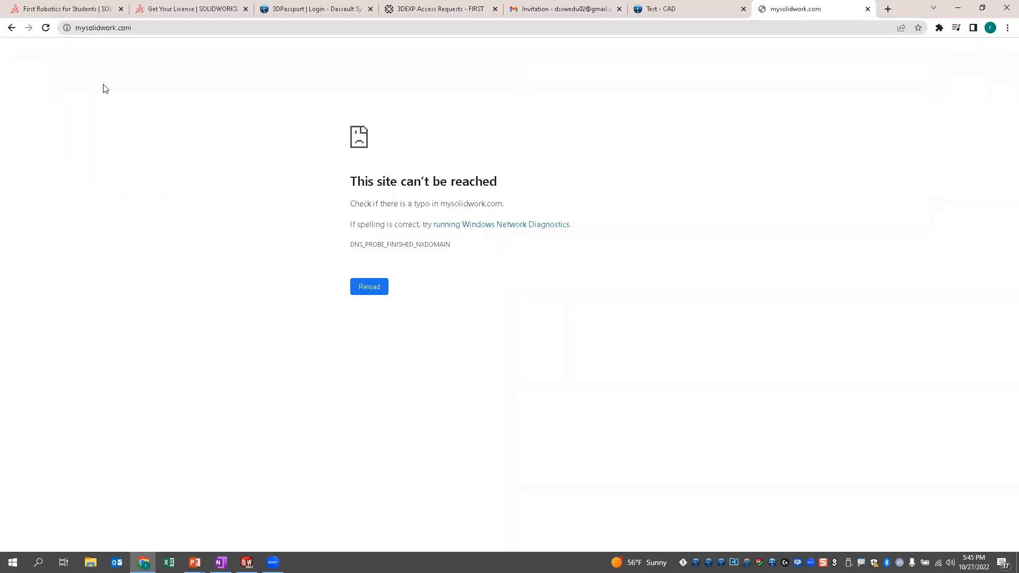
{"action": "left_click", "coordinate": [115, 29]}
{"action": "left_click", "coordinate": [115, 28]}
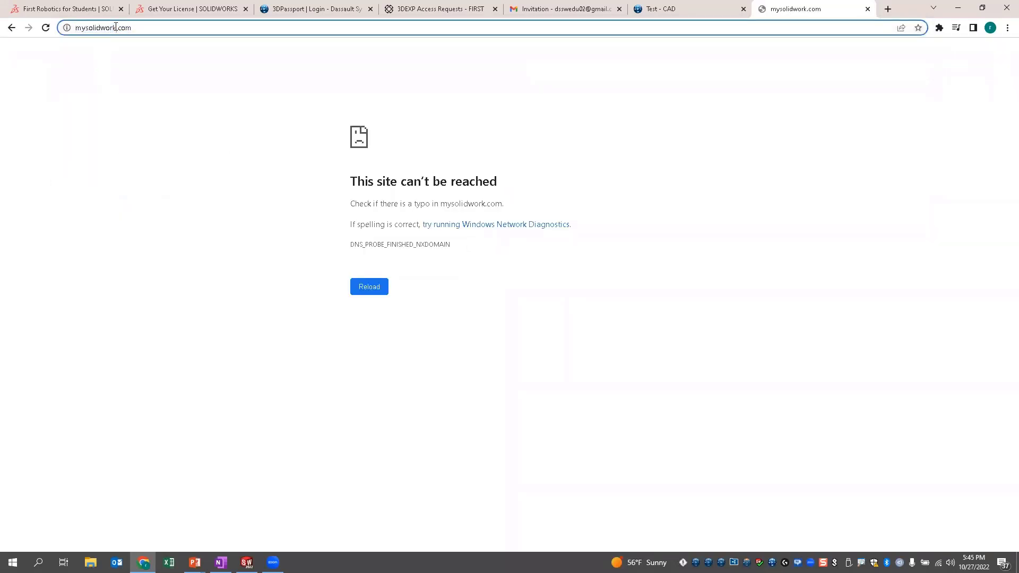
{"action": "type", "text": "s"}
{"action": "key", "text": "Return"}
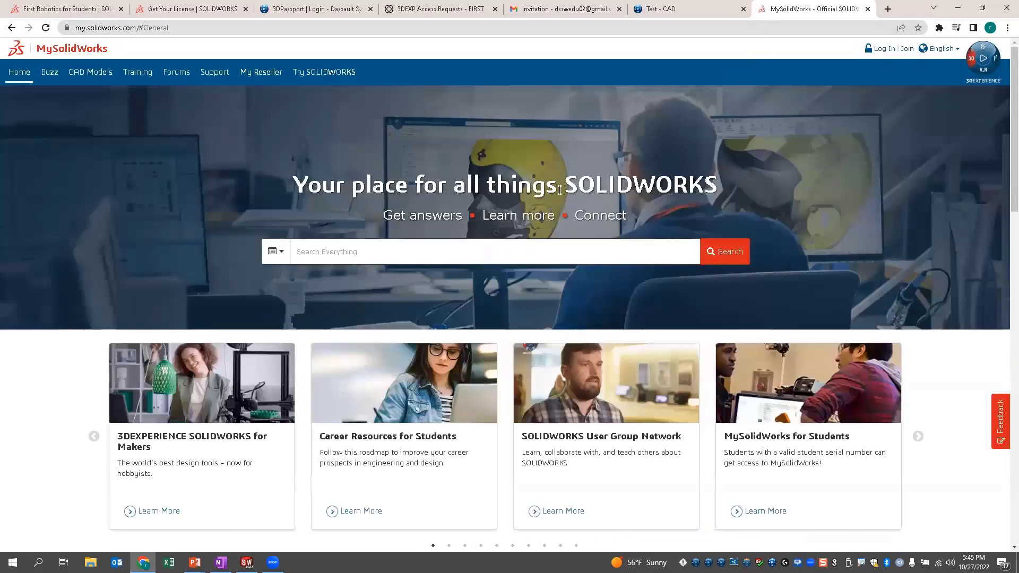
{"action": "scroll", "coordinate": [350, 340], "scroll_direction": "down", "scroll_amount": 1}
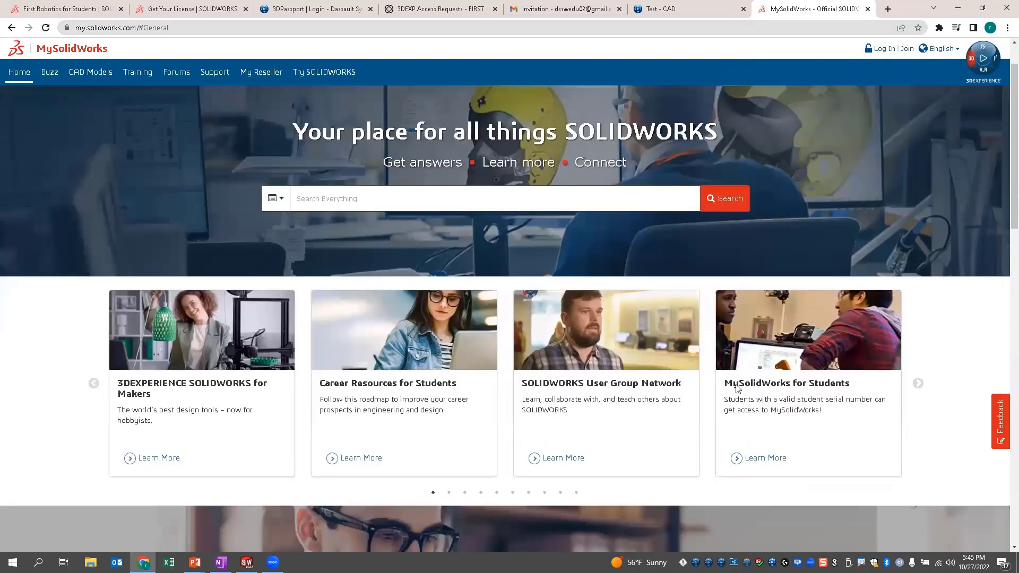
Open MySolidWorks for Students' Learn More page and scroll its Guest/Standard/Professional/Student comparison table
{"action": "left_click", "coordinate": [738, 458]}
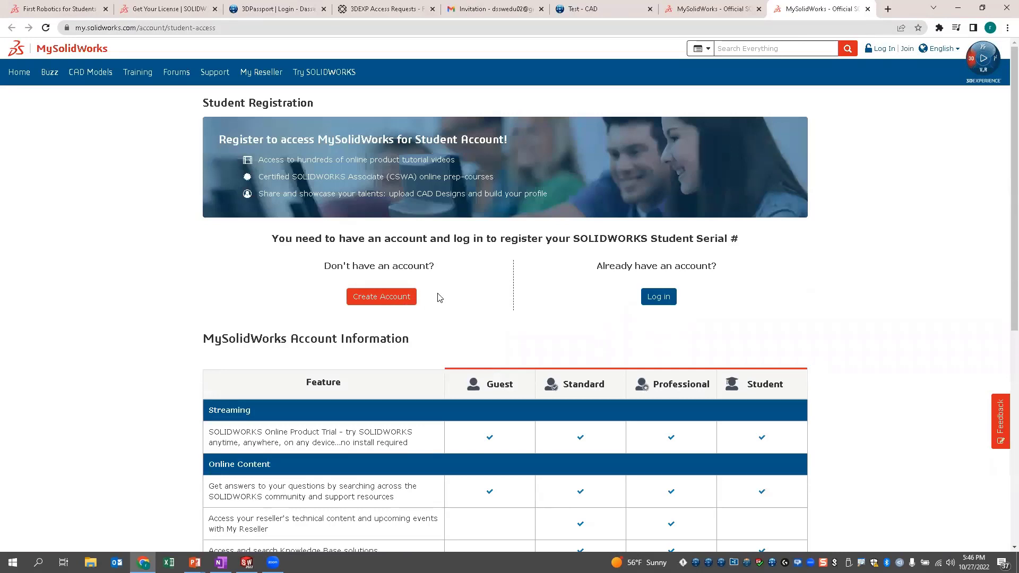
{"action": "scroll", "coordinate": [440, 297], "scroll_direction": "down", "scroll_amount": 2}
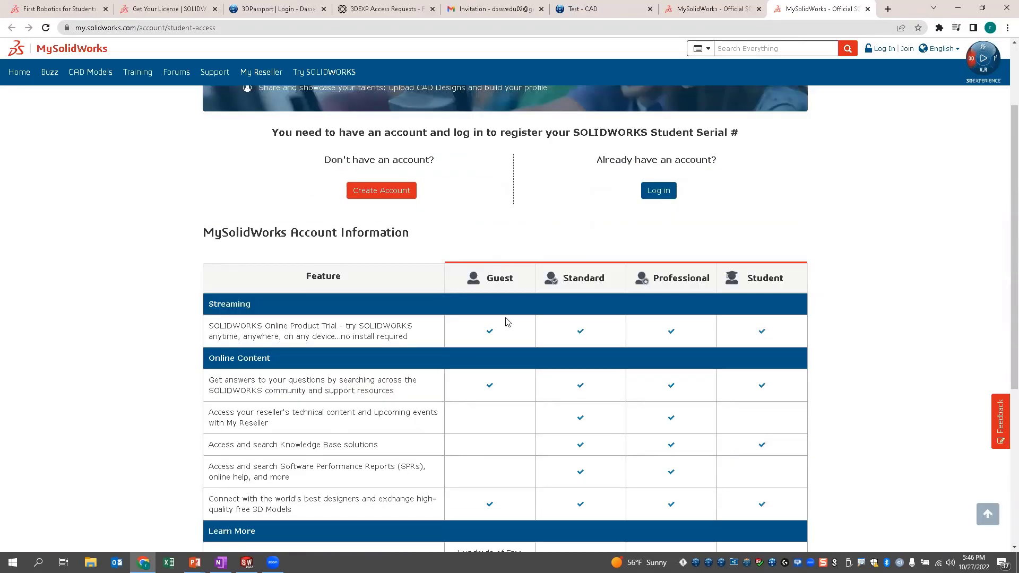
{"action": "scroll", "coordinate": [584, 317], "scroll_direction": "down", "scroll_amount": 1}
{"action": "scroll", "coordinate": [770, 280], "scroll_direction": "down", "scroll_amount": 1}
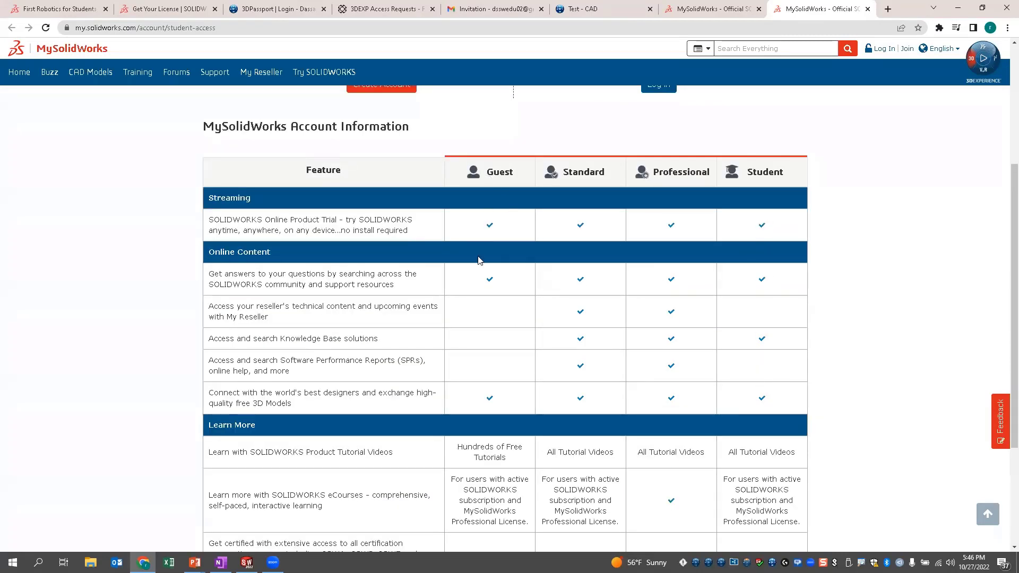
{"action": "scroll", "coordinate": [791, 432], "scroll_direction": "down", "scroll_amount": 1}
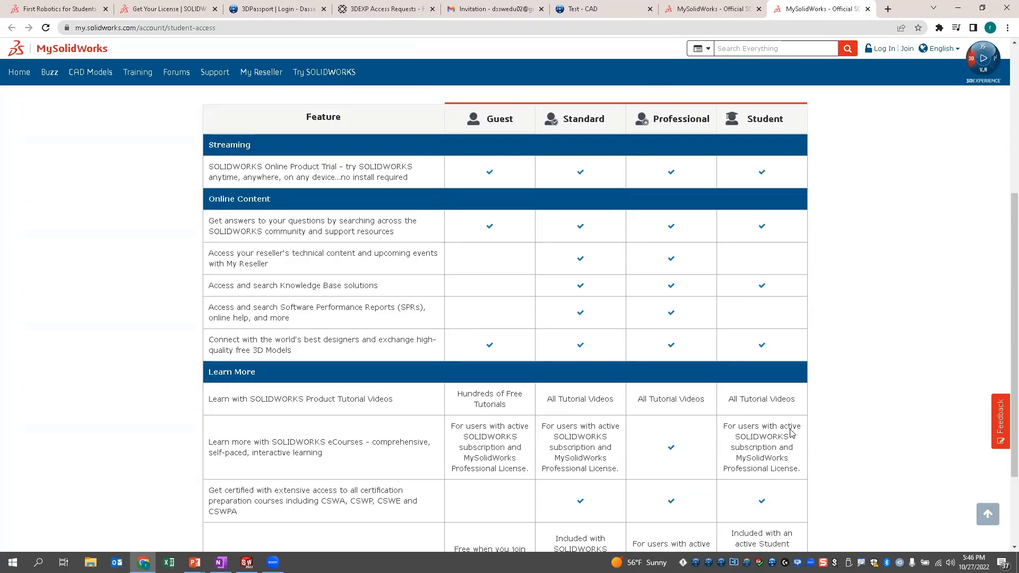
{"action": "scroll", "coordinate": [790, 429], "scroll_direction": "down", "scroll_amount": 2}
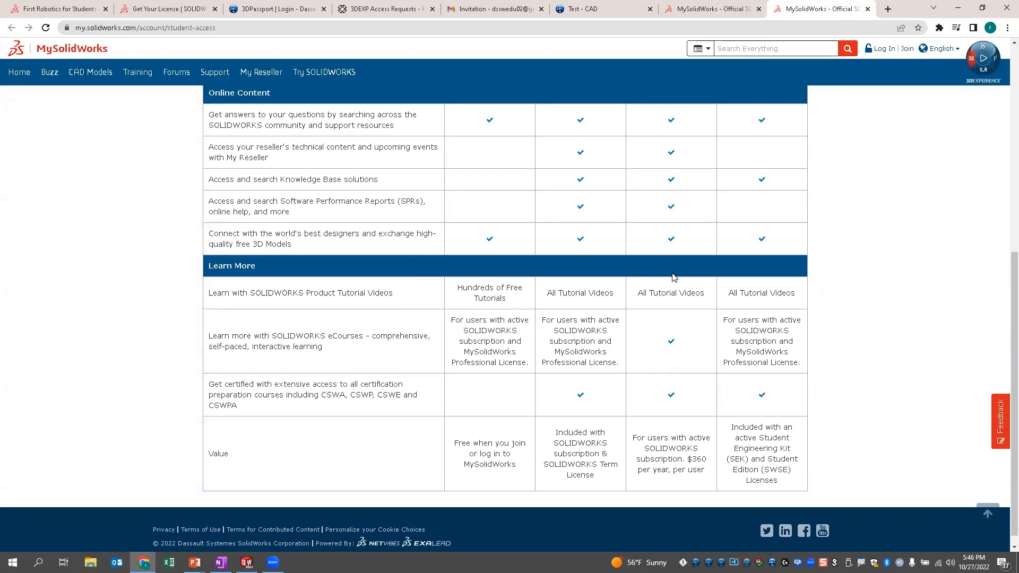
{"action": "scroll", "coordinate": [743, 284], "scroll_direction": "up", "scroll_amount": 2}
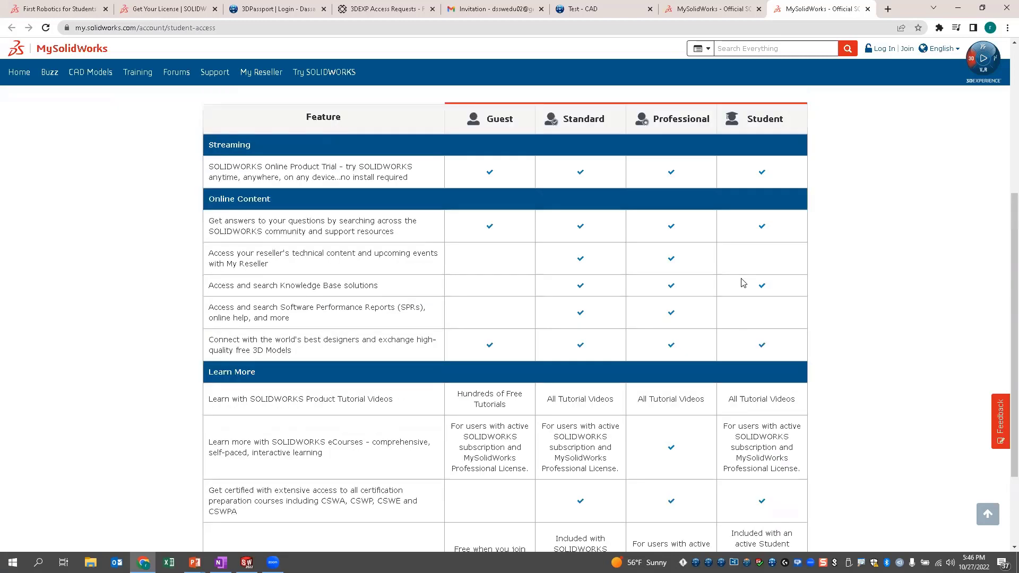
{"action": "scroll", "coordinate": [688, 228], "scroll_direction": "up", "scroll_amount": 3}
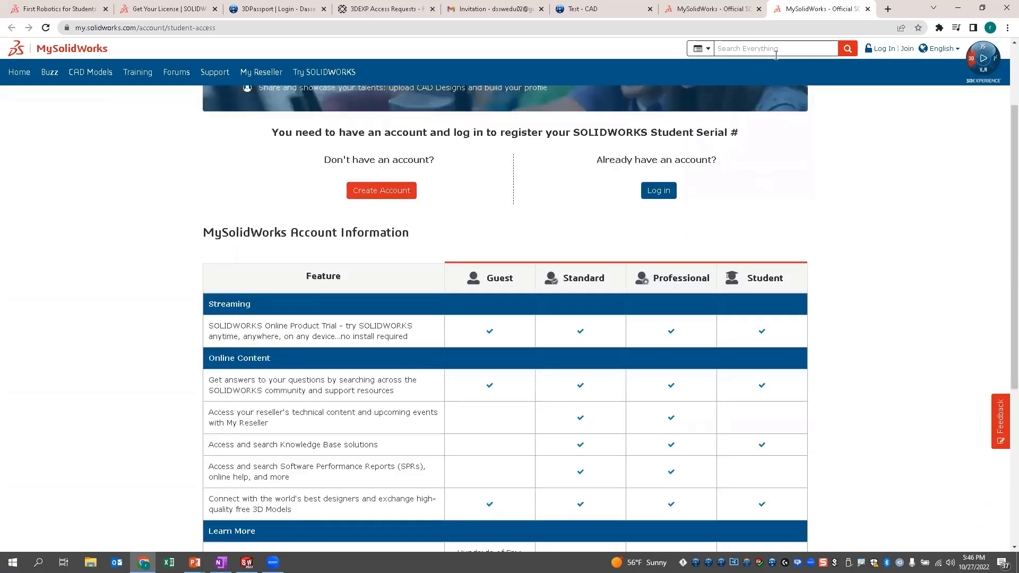
Search MySolidWorks for 'xdesign', filter to Training, and open Explore the 3D Creator Role
{"action": "type", "text": "xdesign"}
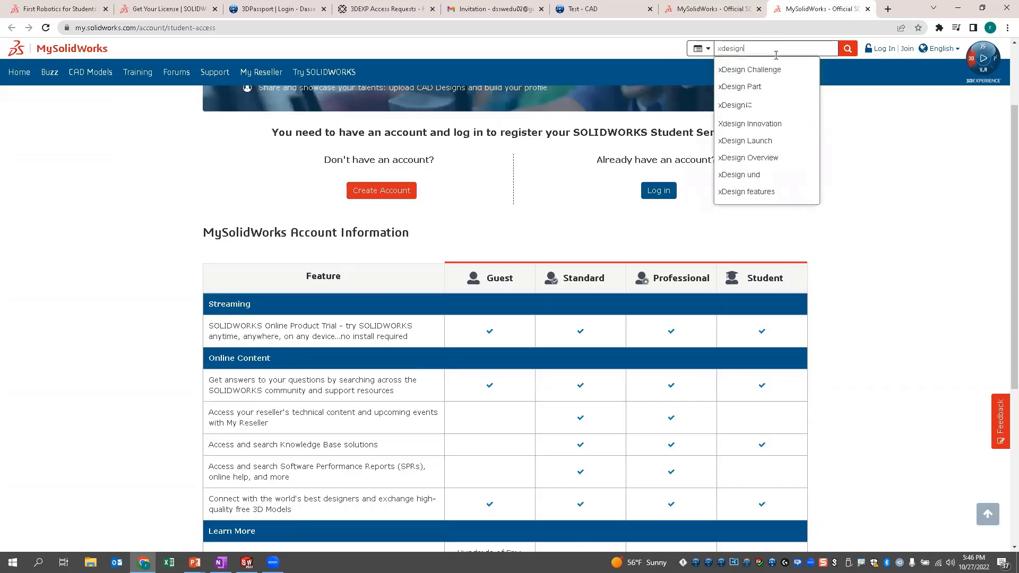
{"action": "key", "text": "Return"}
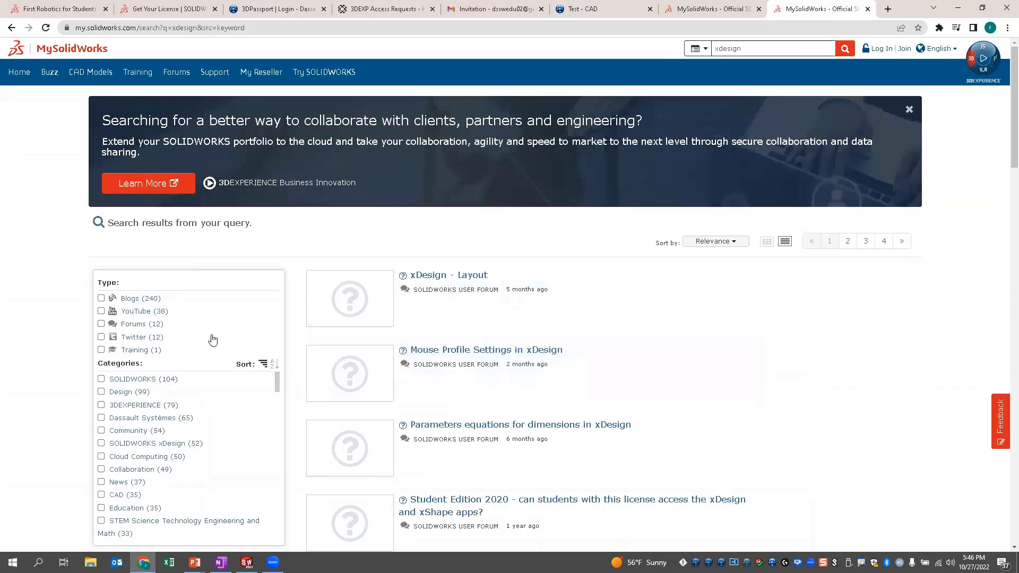
{"action": "left_click", "coordinate": [101, 351]}
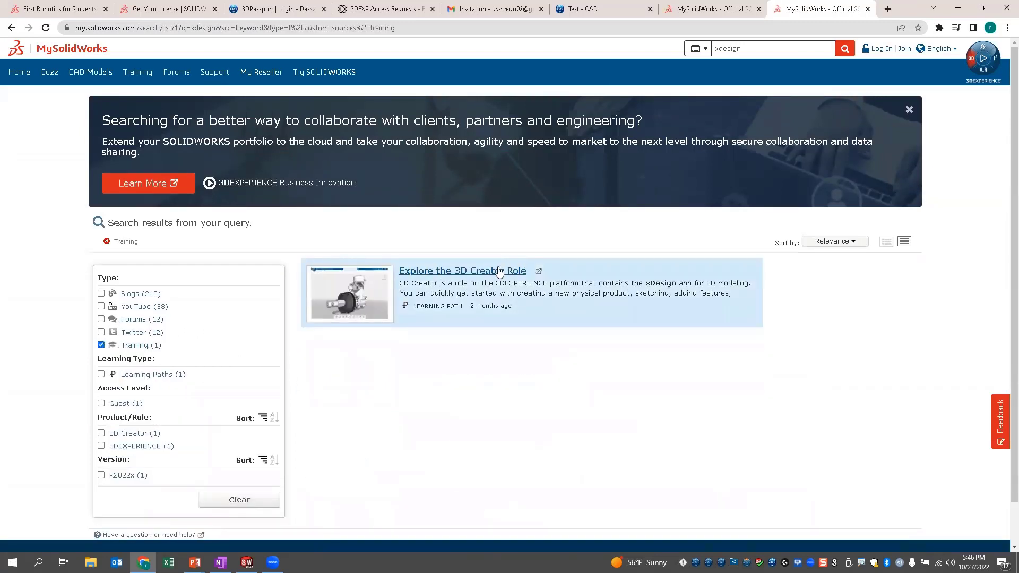
{"action": "left_click", "coordinate": [498, 270]}
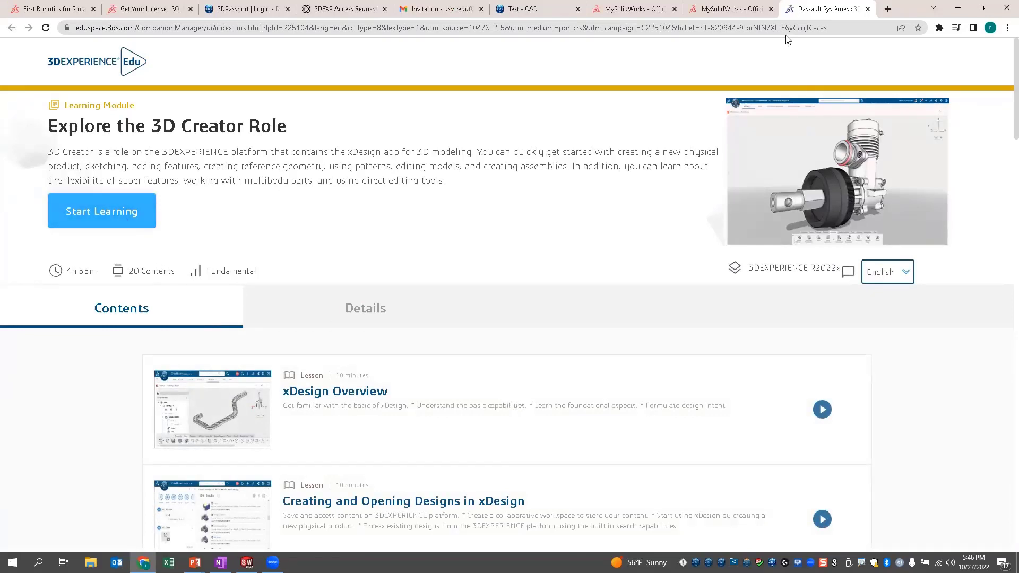
Go back to the MySolidWorks 'xdesign' training search results tab
{"action": "left_click", "coordinate": [750, 9]}
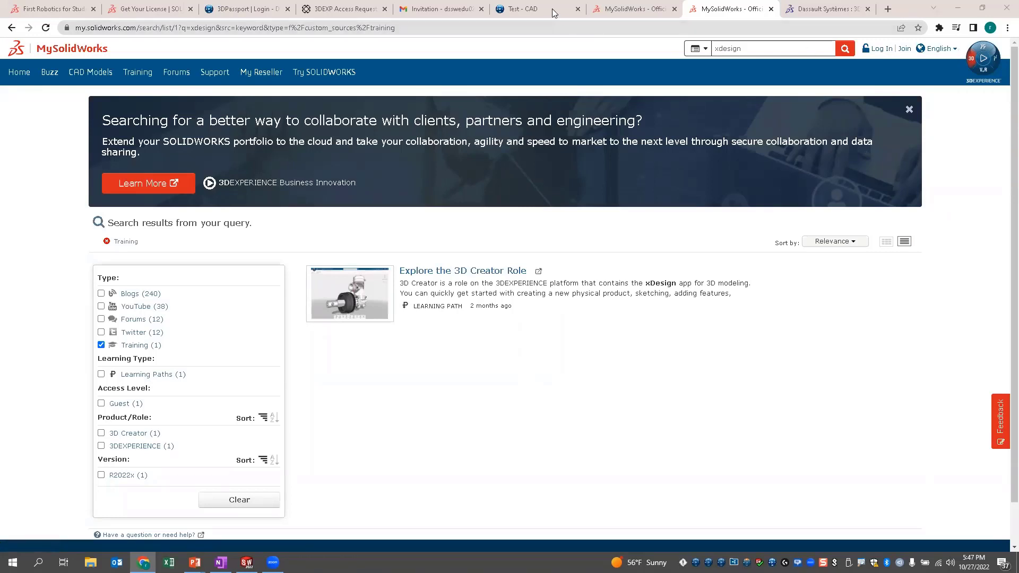
Switch to the 'Test - CAD' dashboard tab with xDesign's start panel listing Test 2 and Test
{"action": "left_click", "coordinate": [522, 9]}
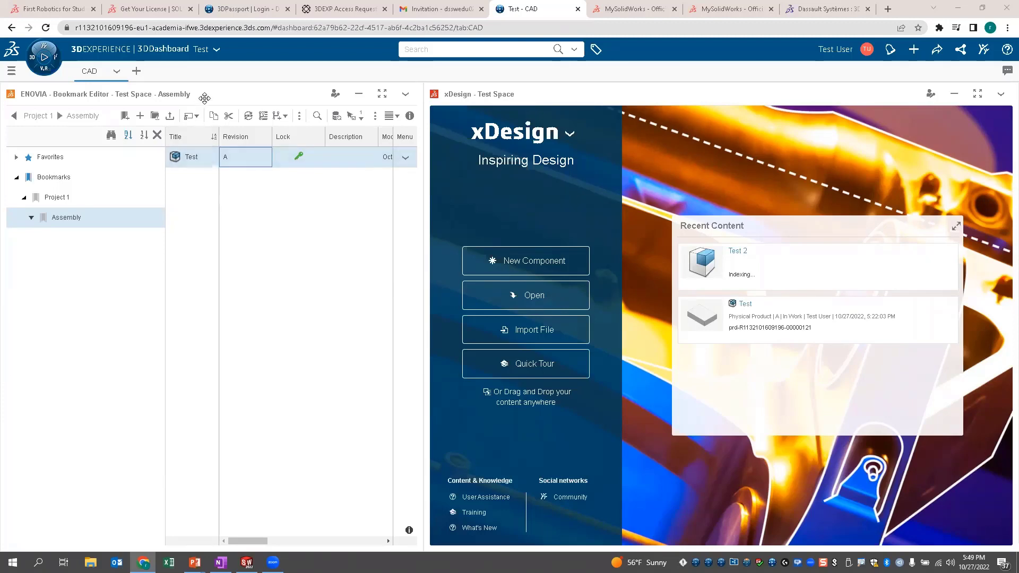
Bring up the FIRST Robotics for Students page and scroll back to its top
{"action": "left_click", "coordinate": [150, 10]}
{"action": "left_click", "coordinate": [63, 9]}
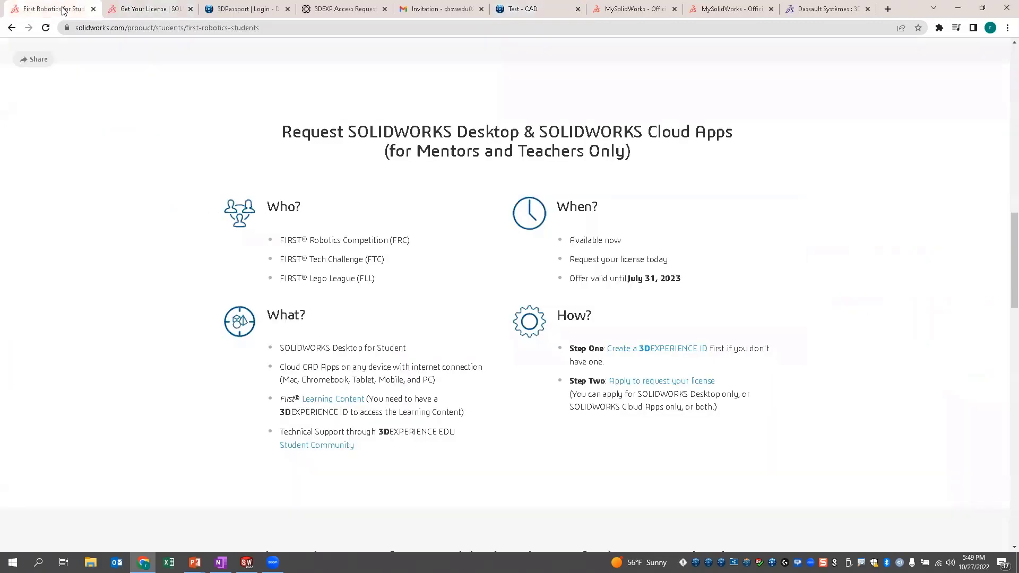
{"action": "scroll", "coordinate": [511, 151], "scroll_direction": "up", "scroll_amount": 10}
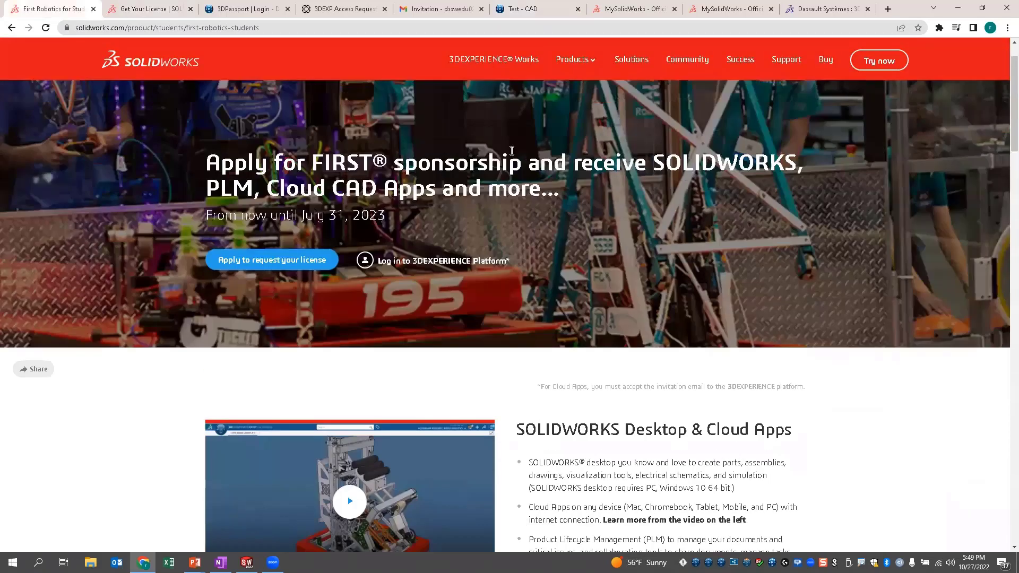
{"action": "scroll", "coordinate": [512, 151], "scroll_direction": "up", "scroll_amount": 1}
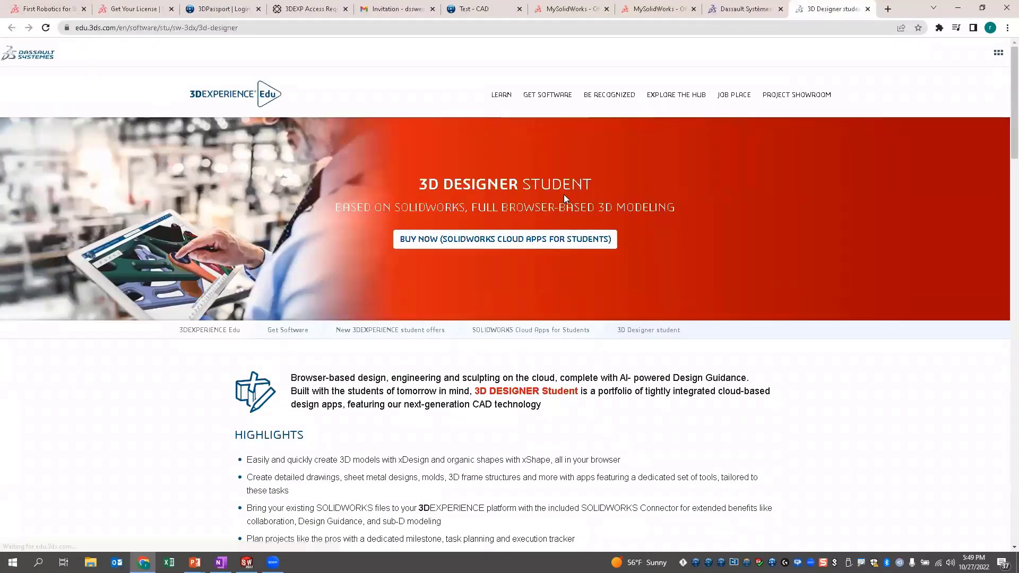
Scroll through the 3D Designer Student apps (xShape, xSheetMetal, xMold, xFrame, xDrawing) and back to xDesign
{"action": "scroll", "coordinate": [445, 244], "scroll_direction": "down", "scroll_amount": 10}
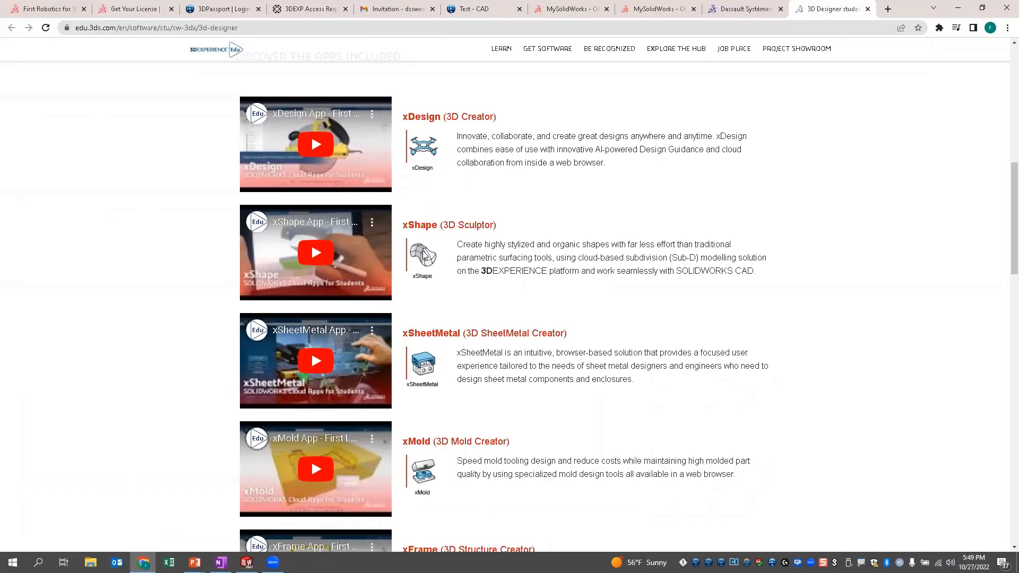
{"action": "scroll", "coordinate": [428, 348], "scroll_direction": "down", "scroll_amount": 5}
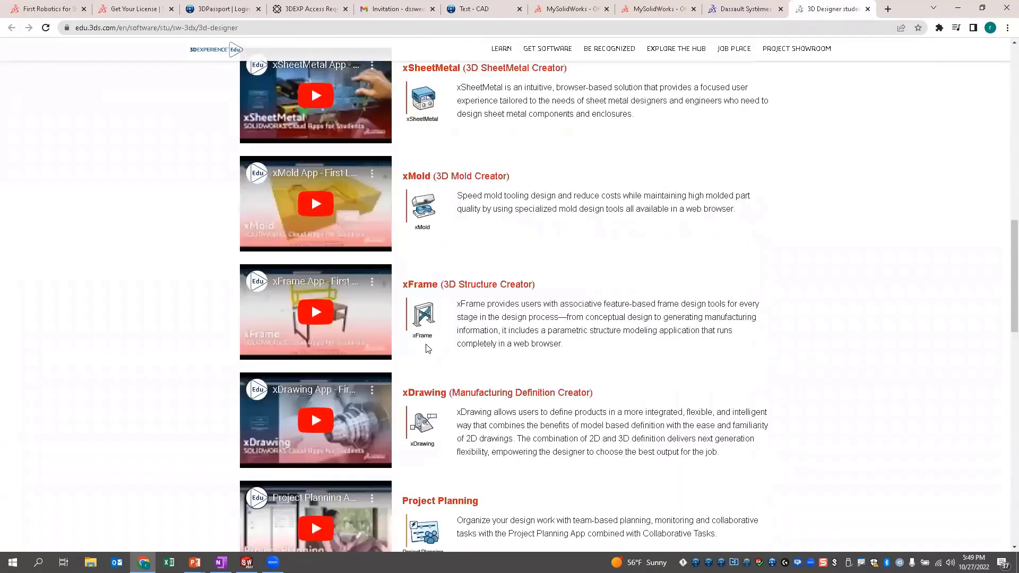
{"action": "scroll", "coordinate": [428, 348], "scroll_direction": "down", "scroll_amount": 4}
{"action": "scroll", "coordinate": [427, 346], "scroll_direction": "up", "scroll_amount": 1}
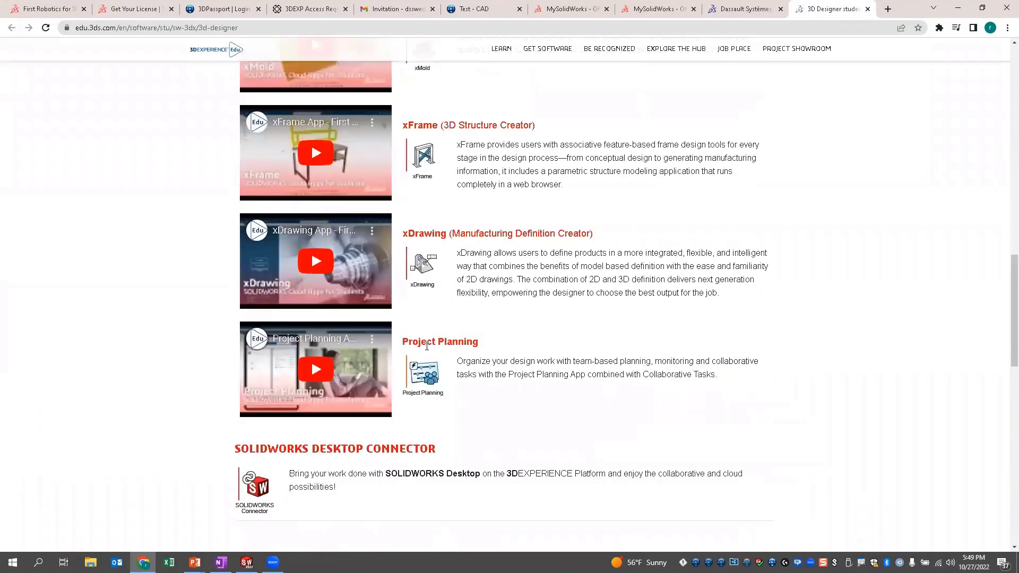
{"action": "scroll", "coordinate": [426, 346], "scroll_direction": "up", "scroll_amount": 8}
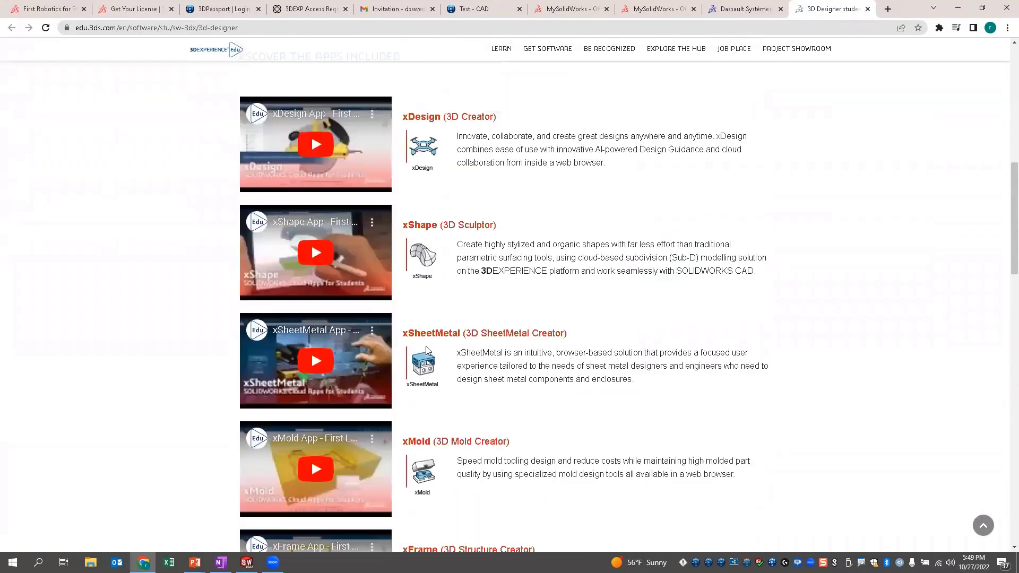
{"action": "scroll", "coordinate": [427, 350], "scroll_direction": "up", "scroll_amount": 12}
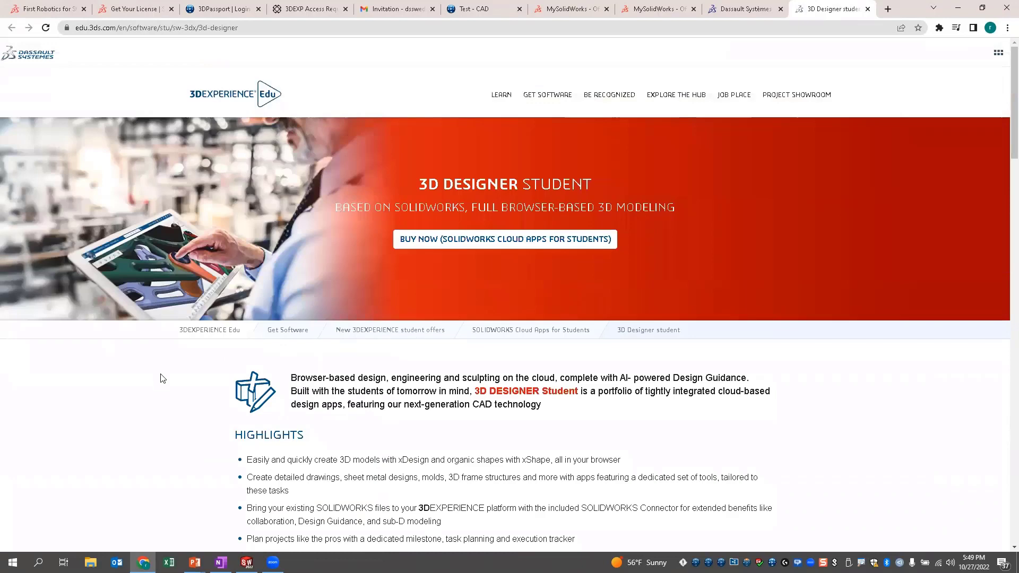
{"action": "scroll", "coordinate": [163, 378], "scroll_direction": "down", "scroll_amount": 14}
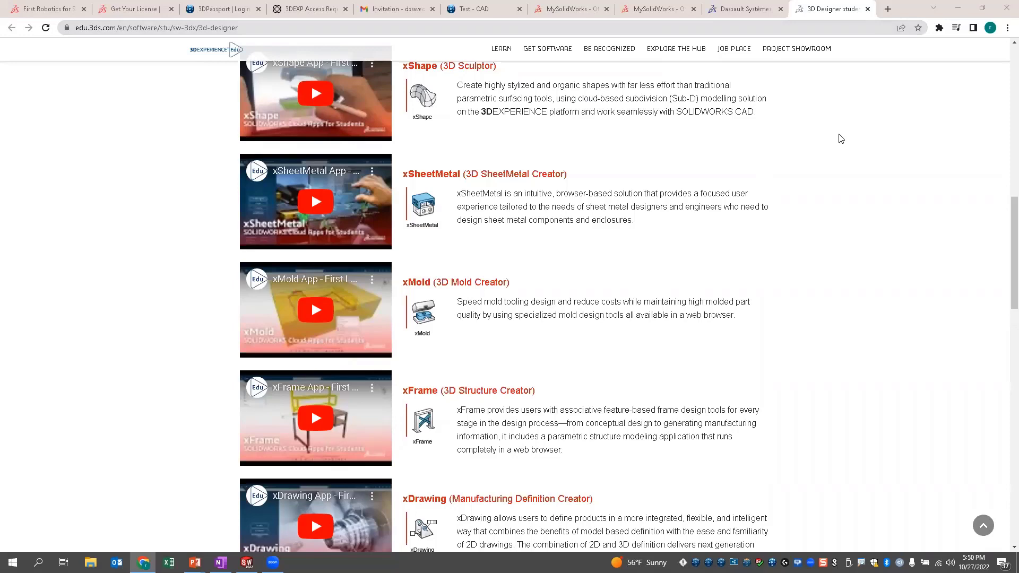
{"action": "scroll", "coordinate": [841, 139], "scroll_direction": "up", "scroll_amount": 3}
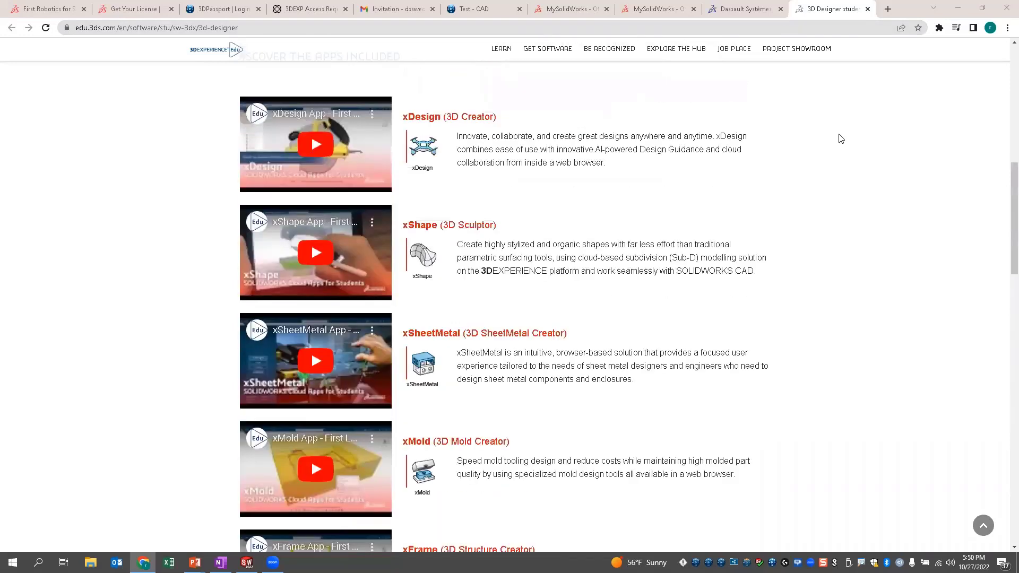